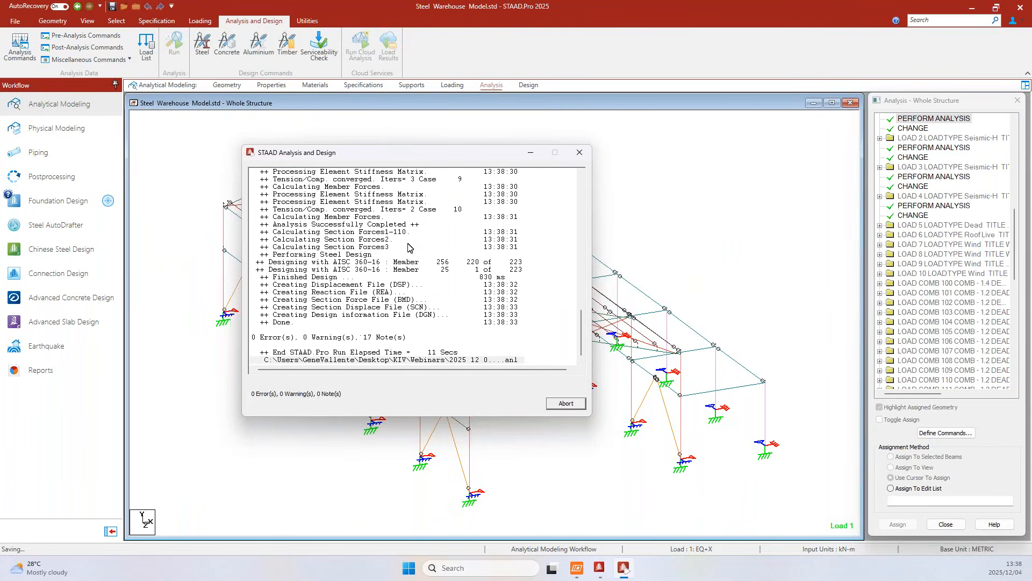
- Close the completed analysis run and switch the selection cursor to Geometry Cursor
left_click(563, 403)
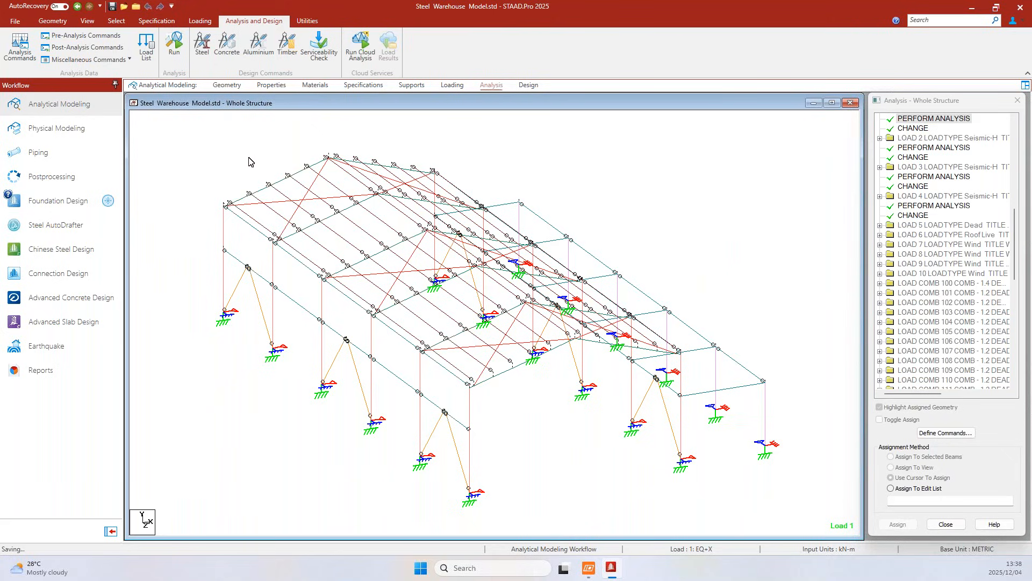
right_click(203, 142)
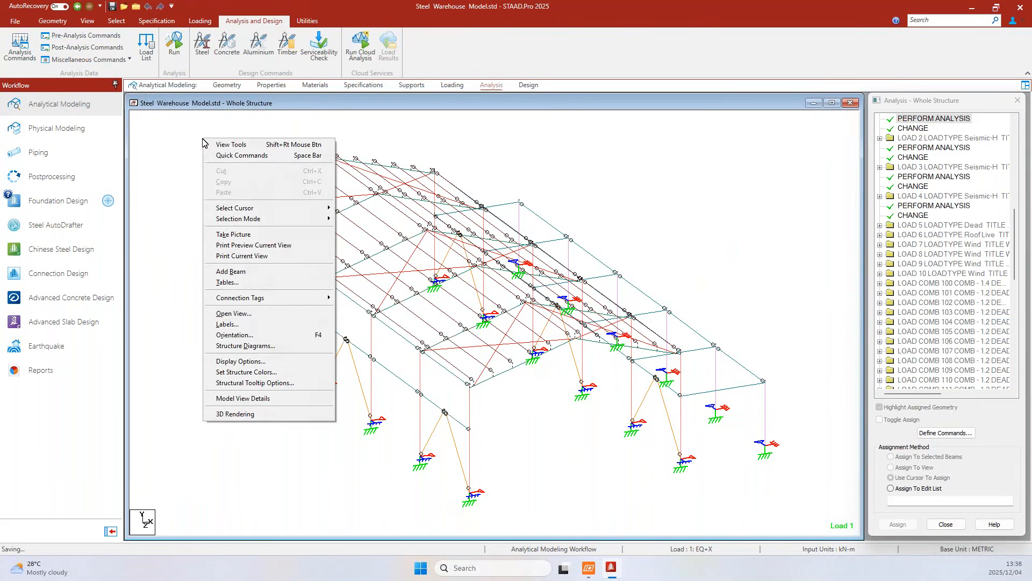
mouse_move(239, 213)
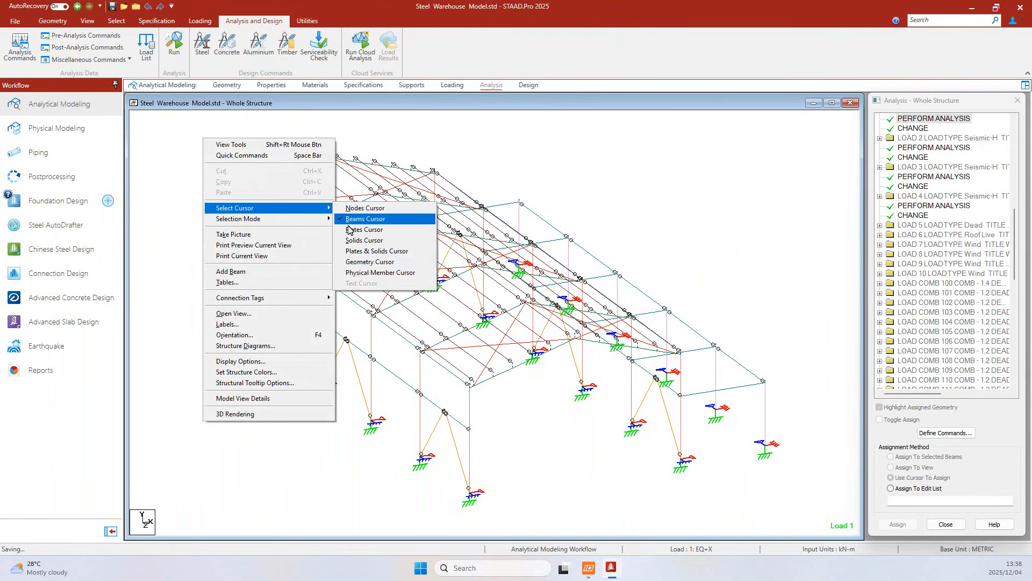
left_click(364, 264)
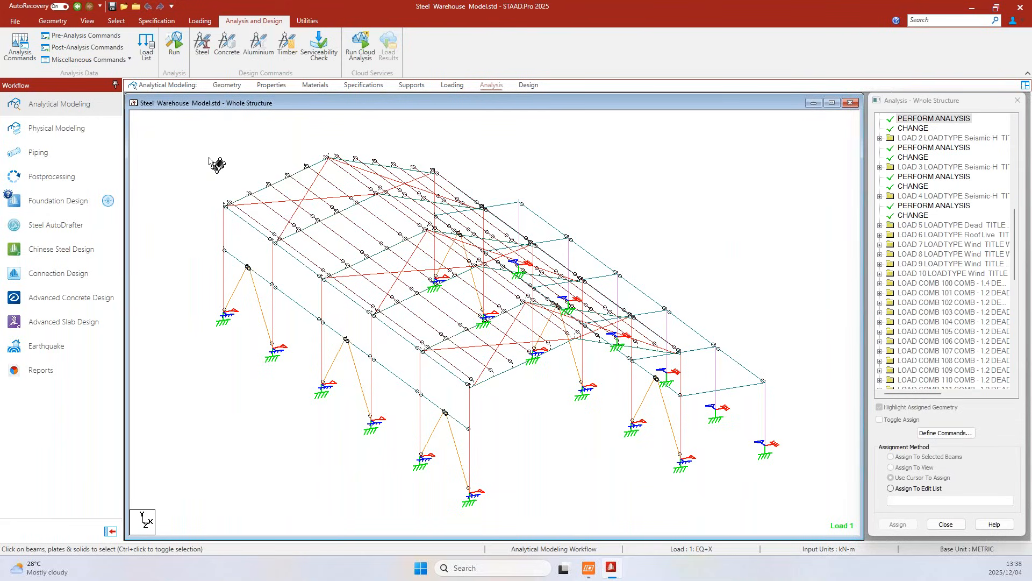
left_click_drag(178, 180, 290, 397)
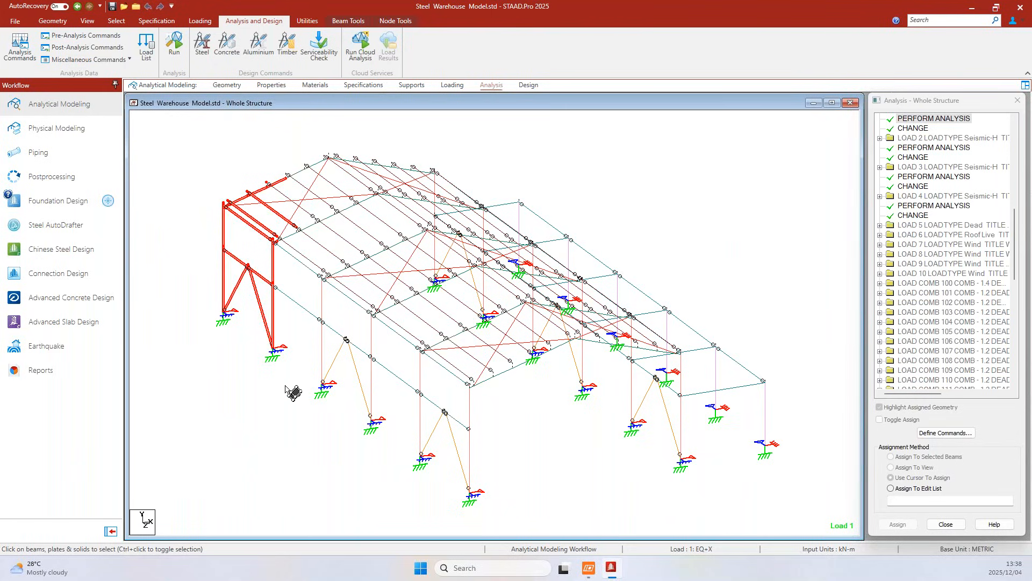
left_click(207, 193)
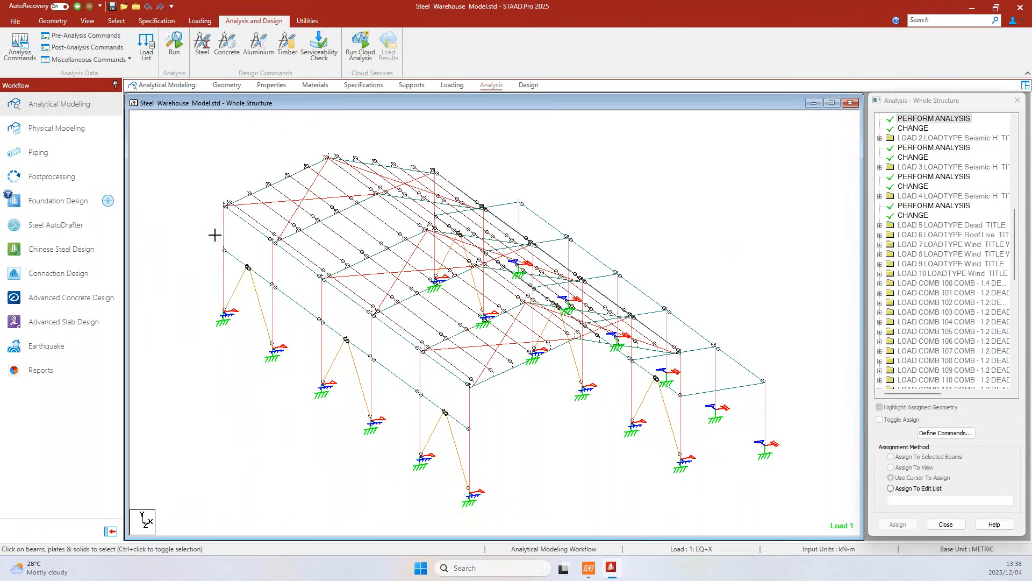
left_click_drag(196, 185, 384, 440)
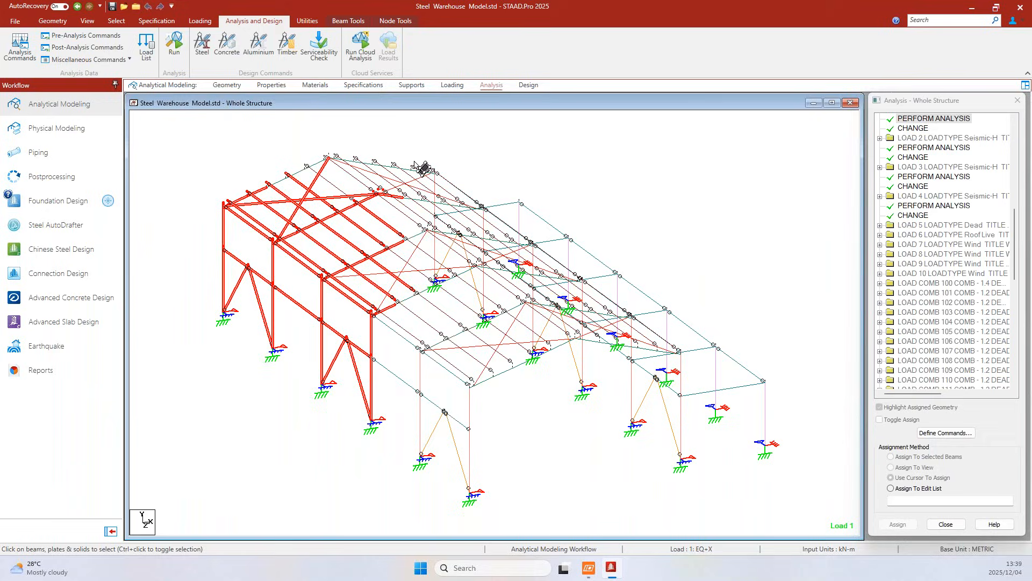
scroll(566, 184, "down", 1)
left_click(601, 150)
- Select the entire warehouse structure, including all beams, columns, braces and supports
scroll(322, 220, "down", 1)
middle_click_drag(289, 247, 271, 200)
middle_click_drag(236, 141, 231, 160)
left_click_drag(166, 117, 784, 516)
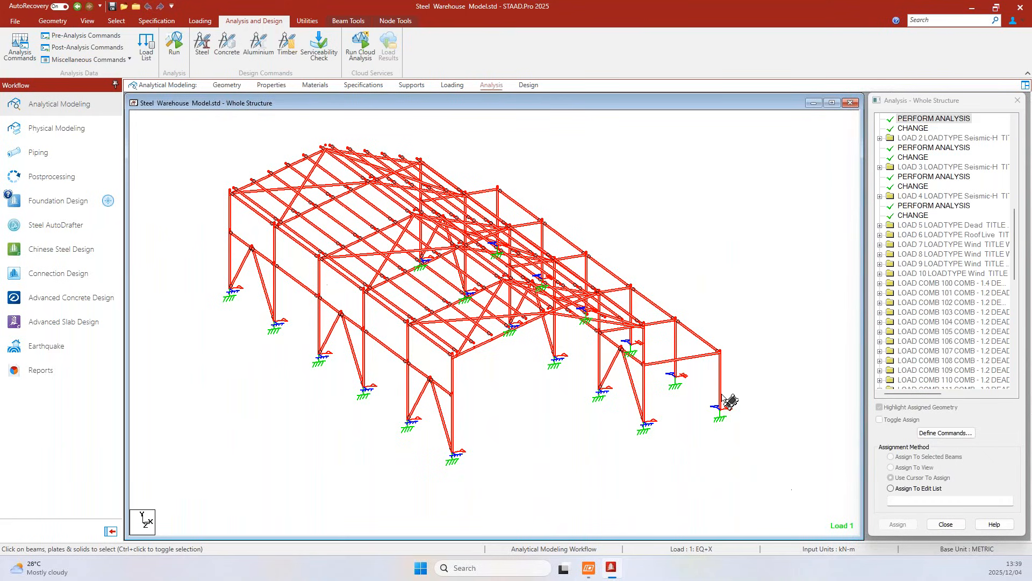
- Launch IDEA StatiCa Checkbot 25.1 from the user tools for the selected model
left_click(308, 21)
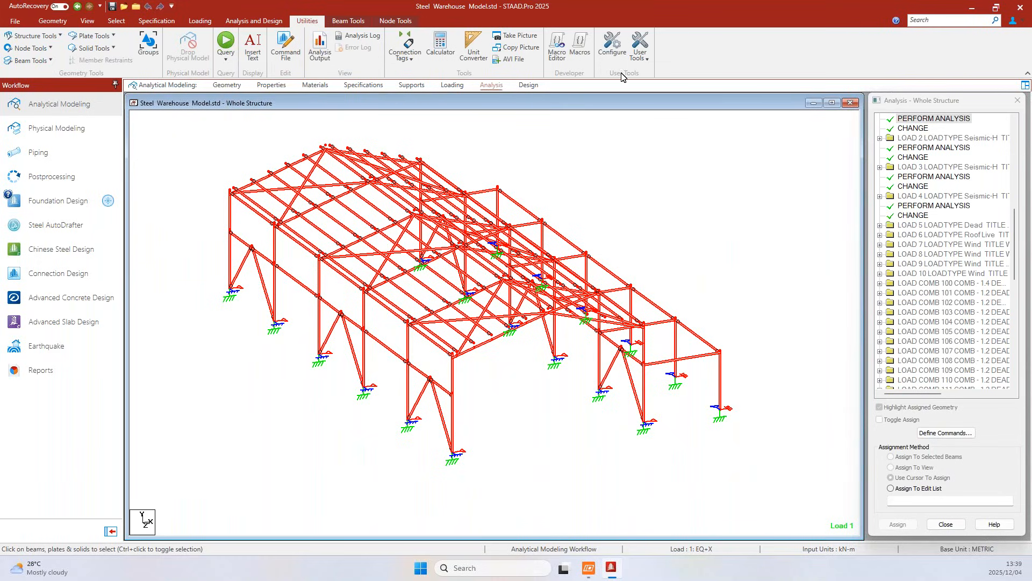
left_click(649, 62)
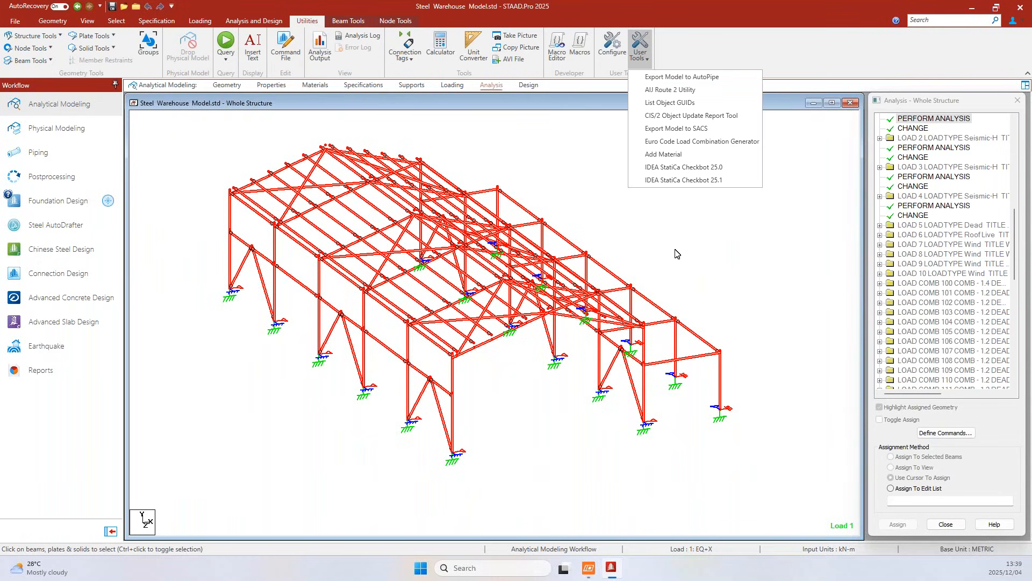
left_click(666, 181)
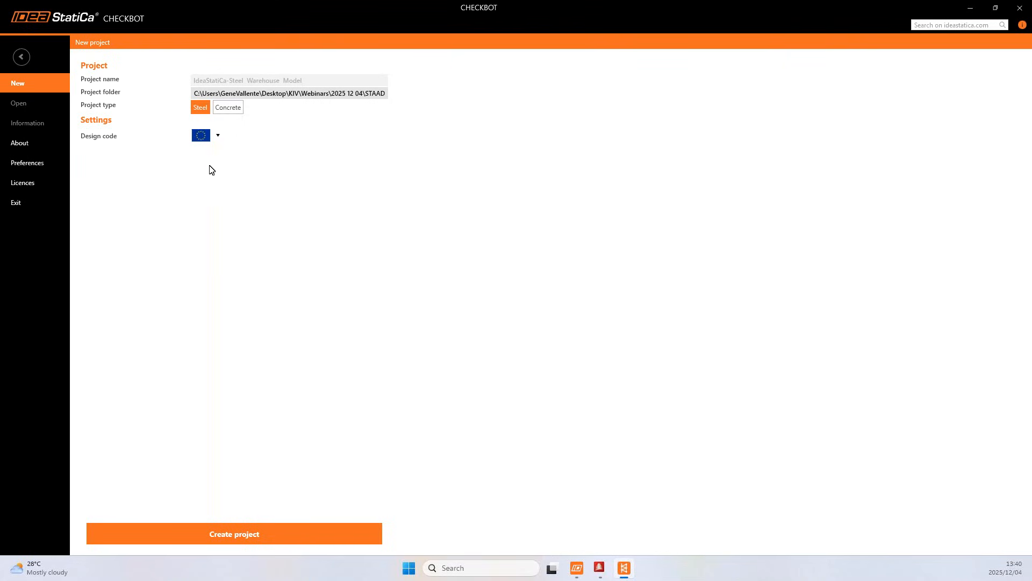
- Create a steel Checkbot project using the American design code with the AISC 360-22 (LRFD) steel edition
left_click(203, 138)
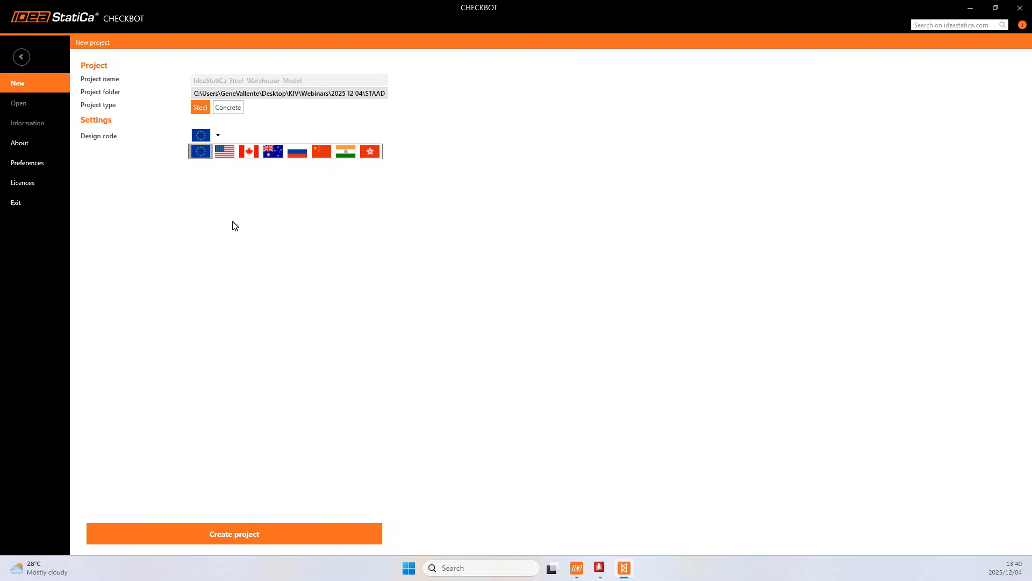
left_click(225, 152)
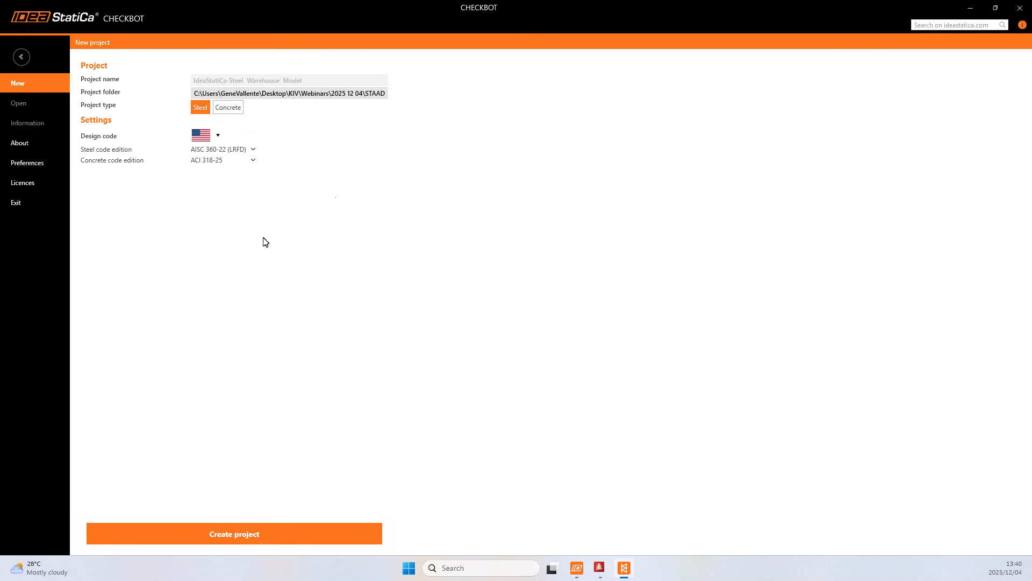
left_click(239, 151)
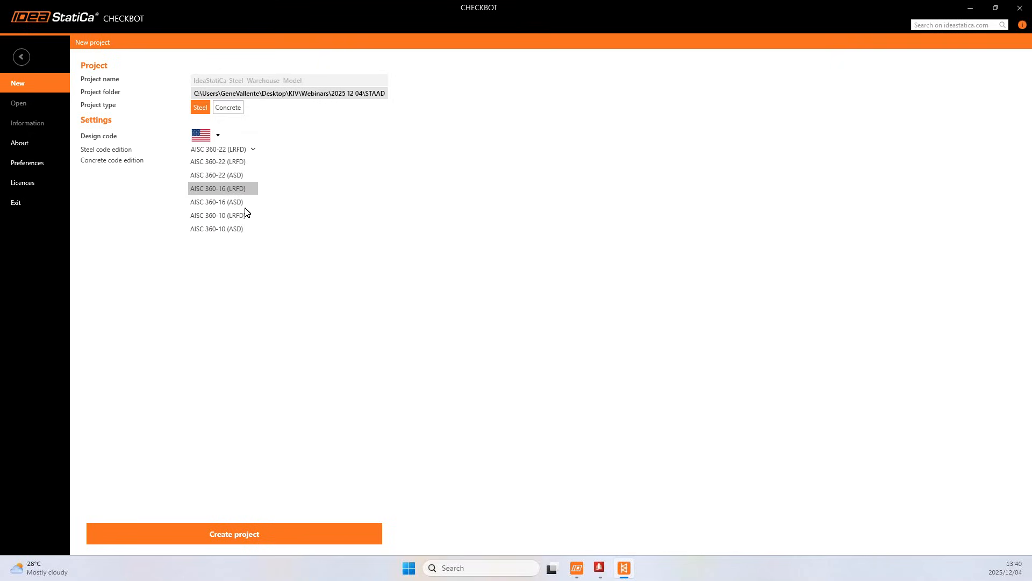
left_click(235, 164)
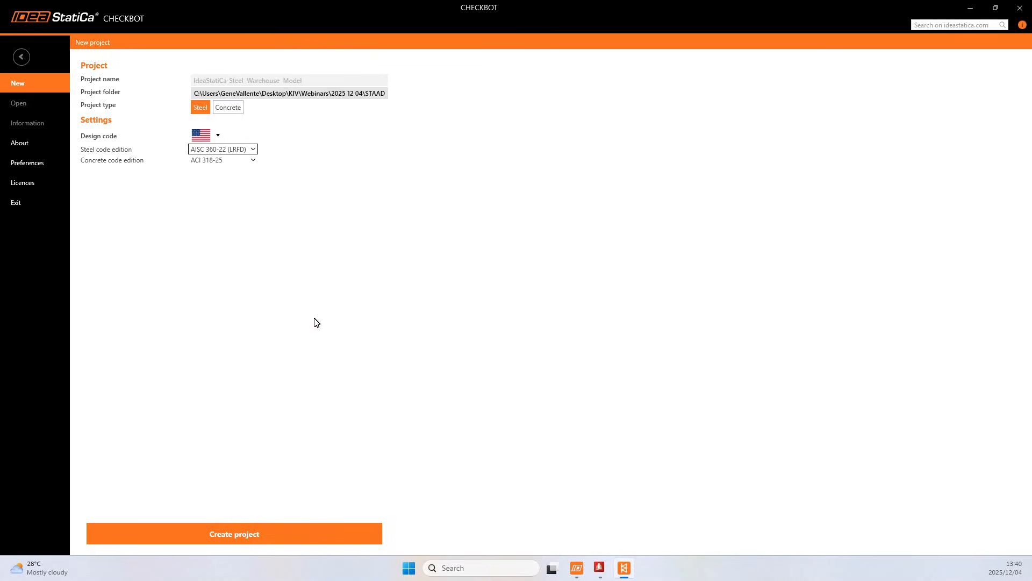
left_click(231, 532)
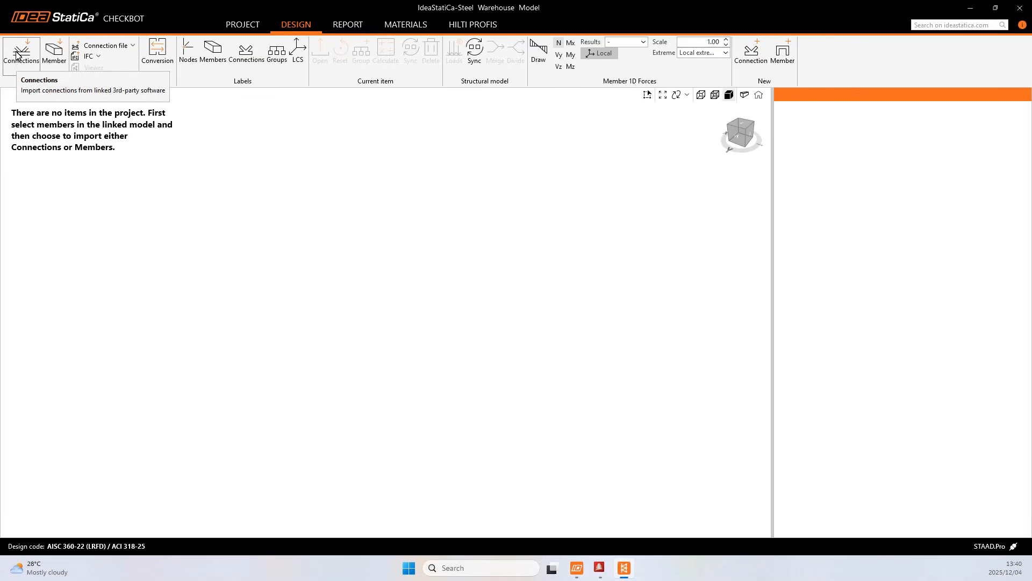
- Check the selection in STAAD.Pro and import the connections of the selected structure into Checkbot
left_click(603, 569)
left_click(599, 570)
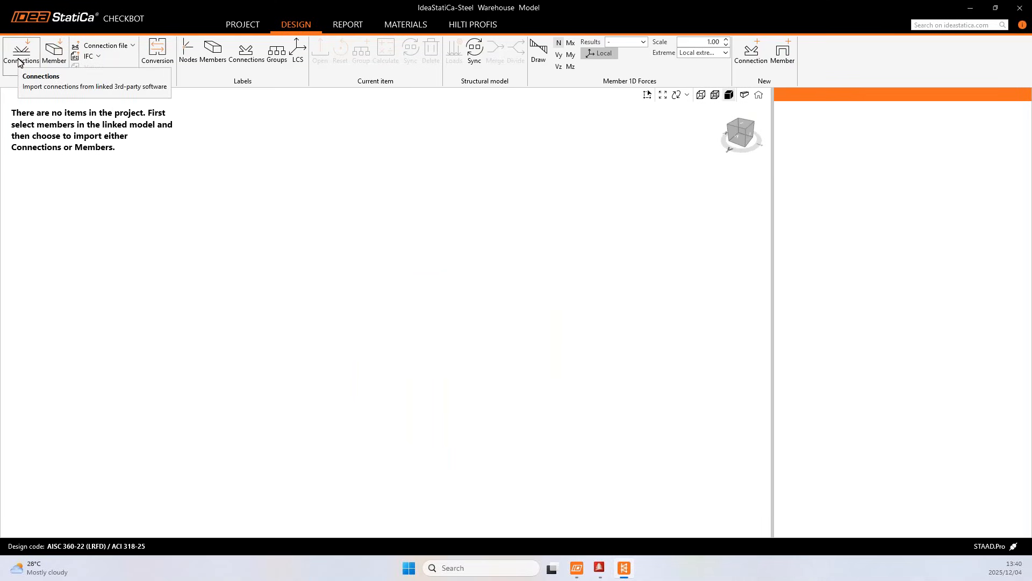
left_click(20, 62)
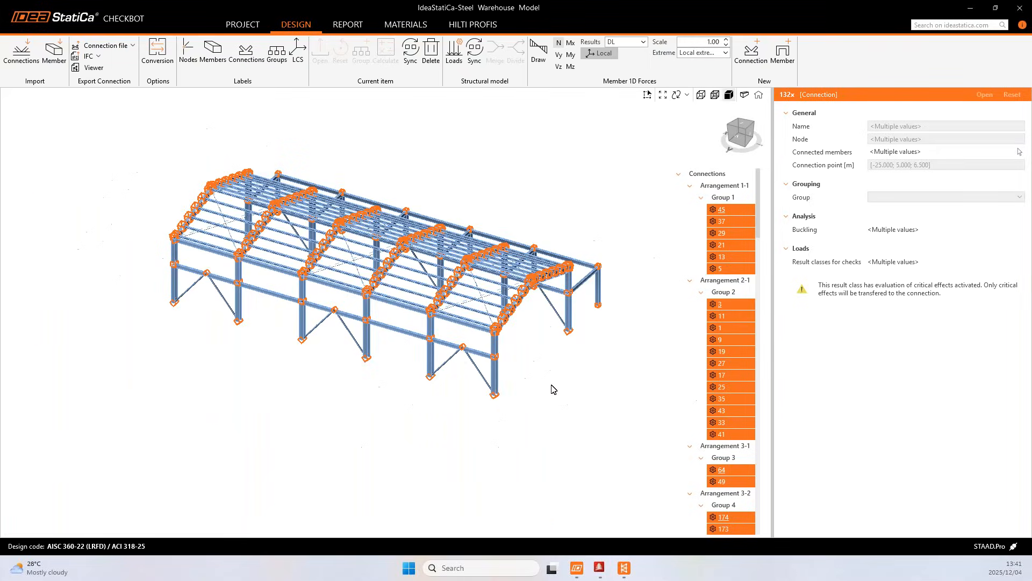
- Compare the imported 3D warehouse model in Checkbot with the source model in STAAD.Pro
right_click_drag(511, 346, 423, 346)
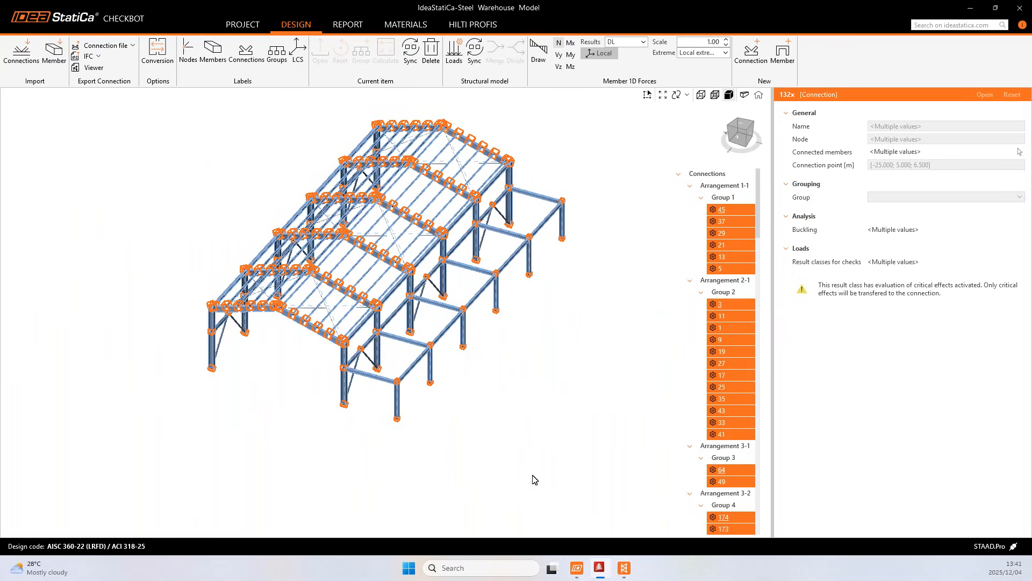
mouse_move(604, 569)
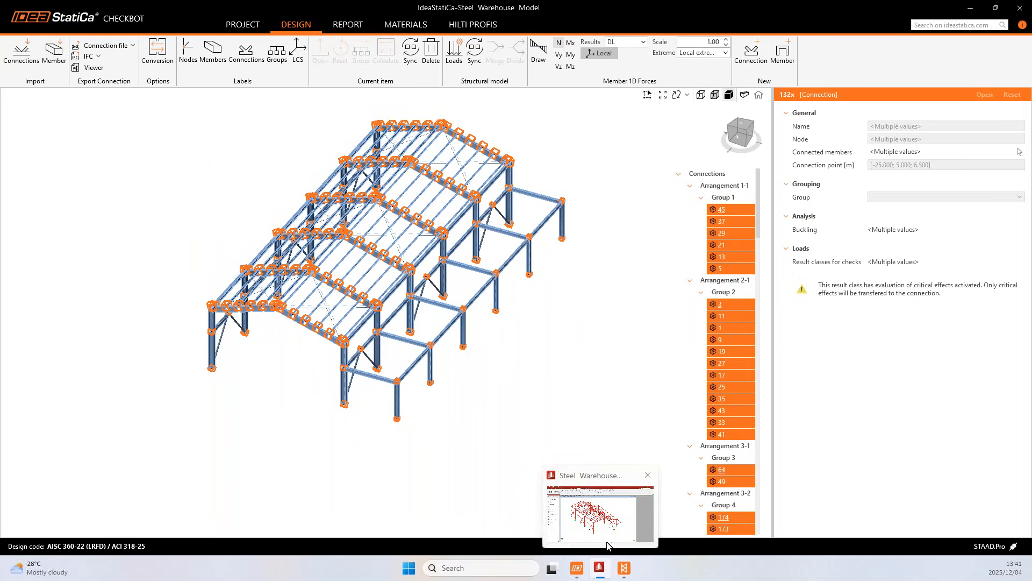
left_click(611, 540)
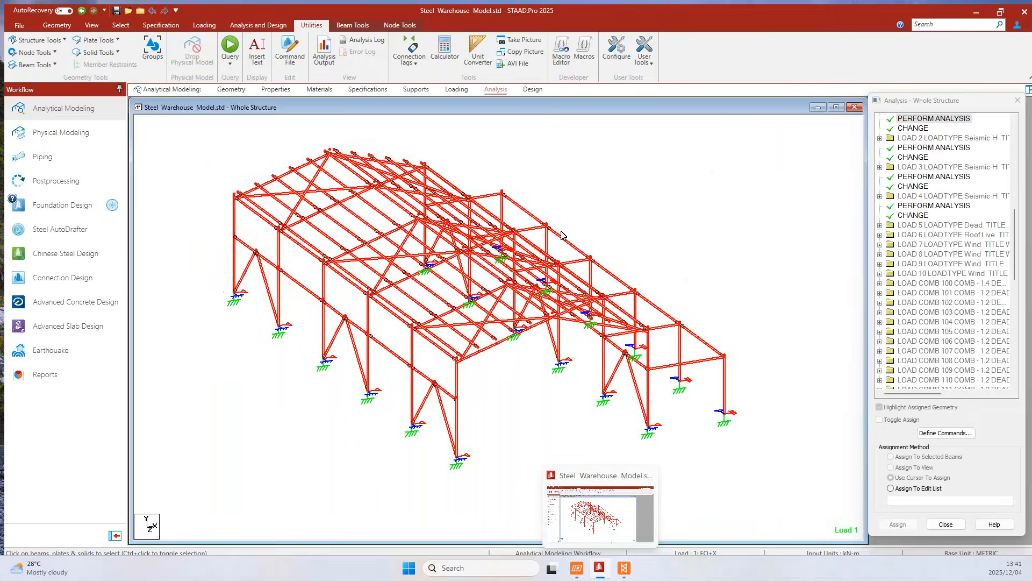
scroll(487, 158, "up", 2)
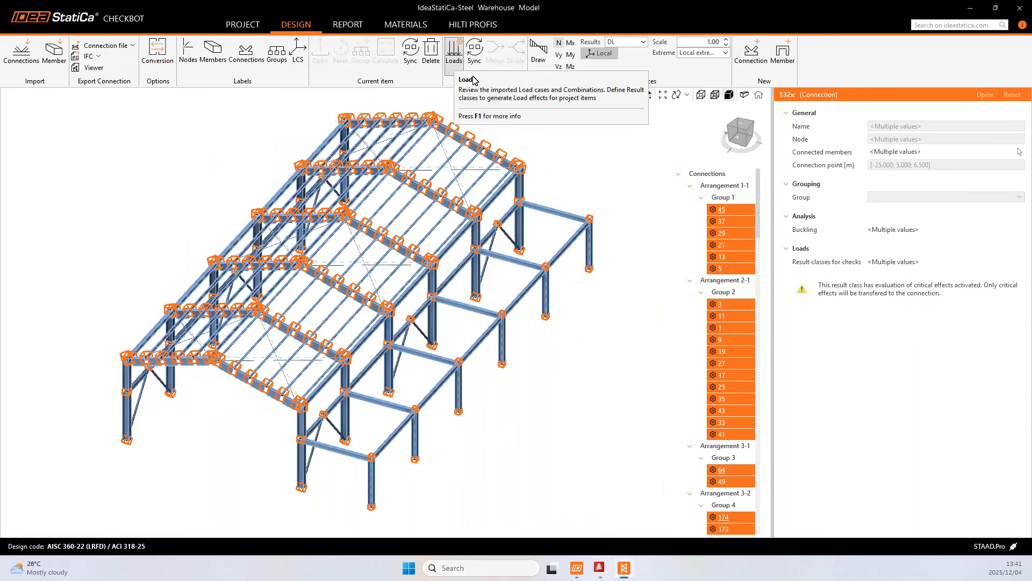
- Review the imported load cases, combinations and result classes in the load configurator and close it without saving
left_click(459, 61)
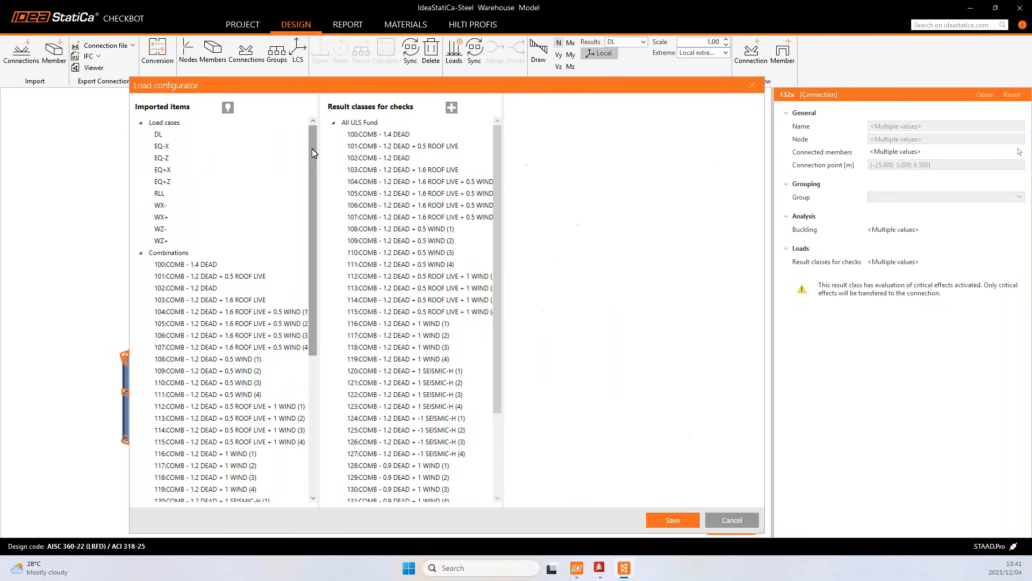
left_click_drag(312, 161, 330, 171)
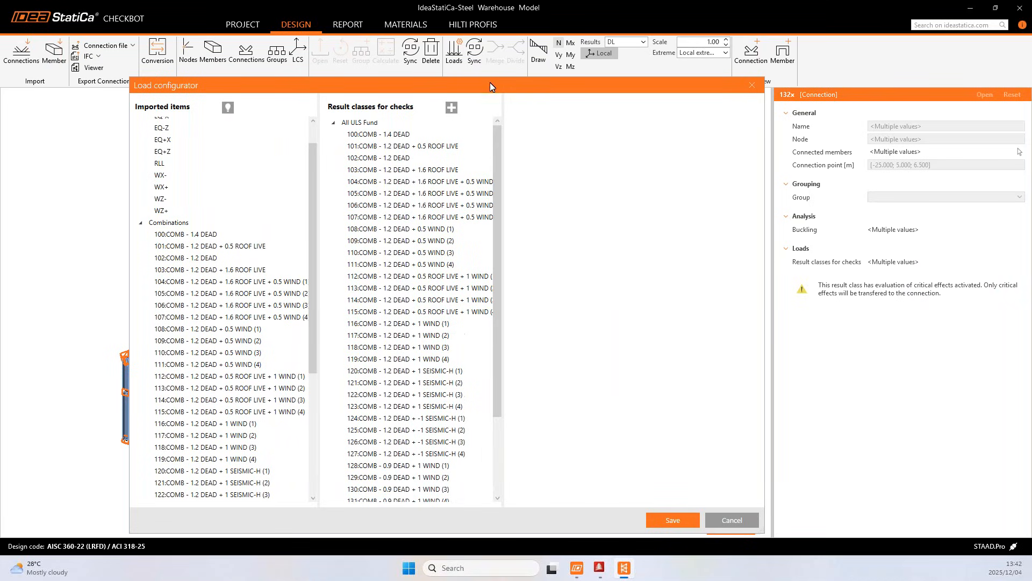
left_click_drag(511, 86, 510, 75)
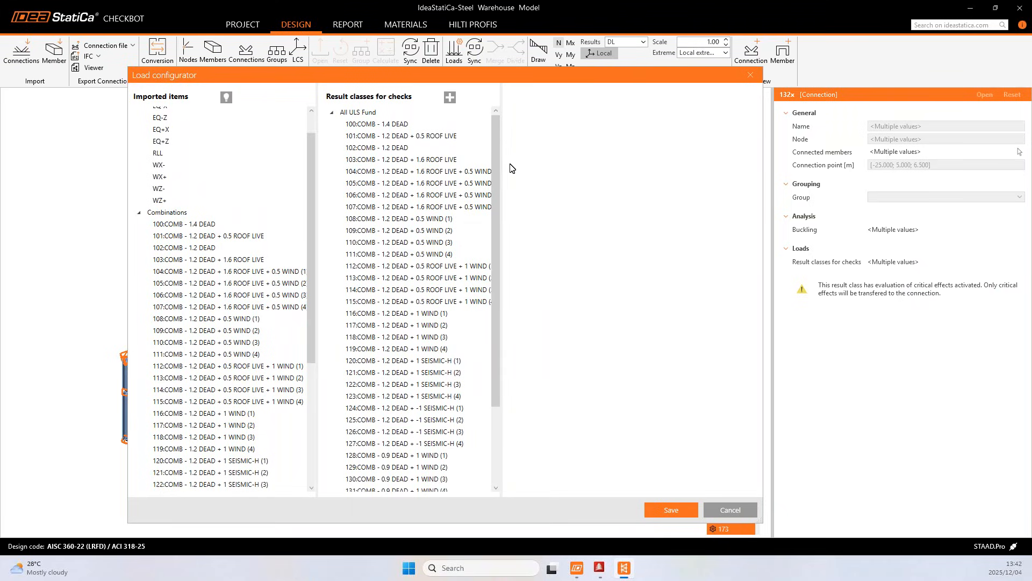
left_click_drag(497, 156, 511, 134)
left_click(749, 515)
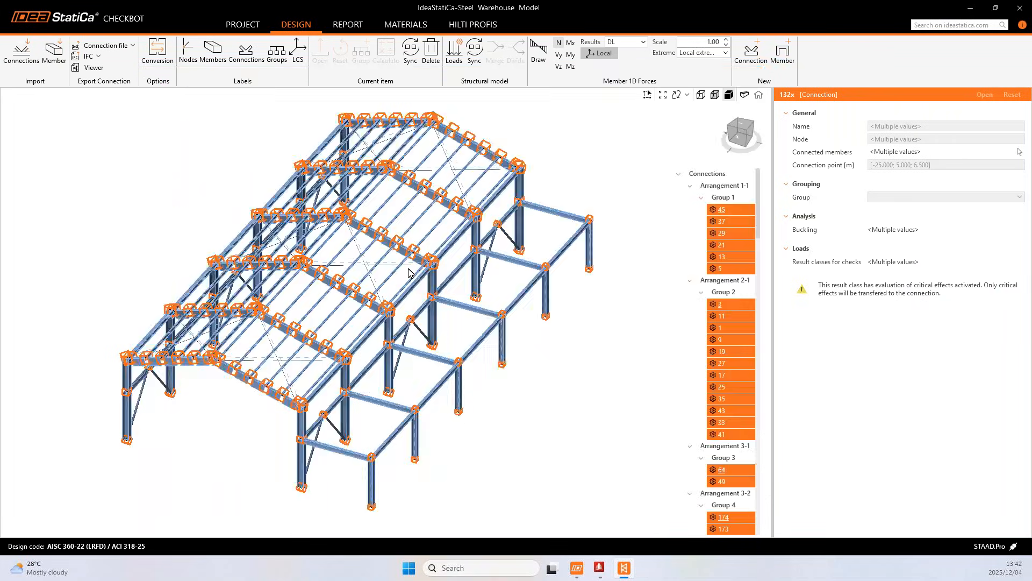
- Draw the axial force N diagrams on the members for the DL load case
middle_click_drag(546, 181, 543, 168)
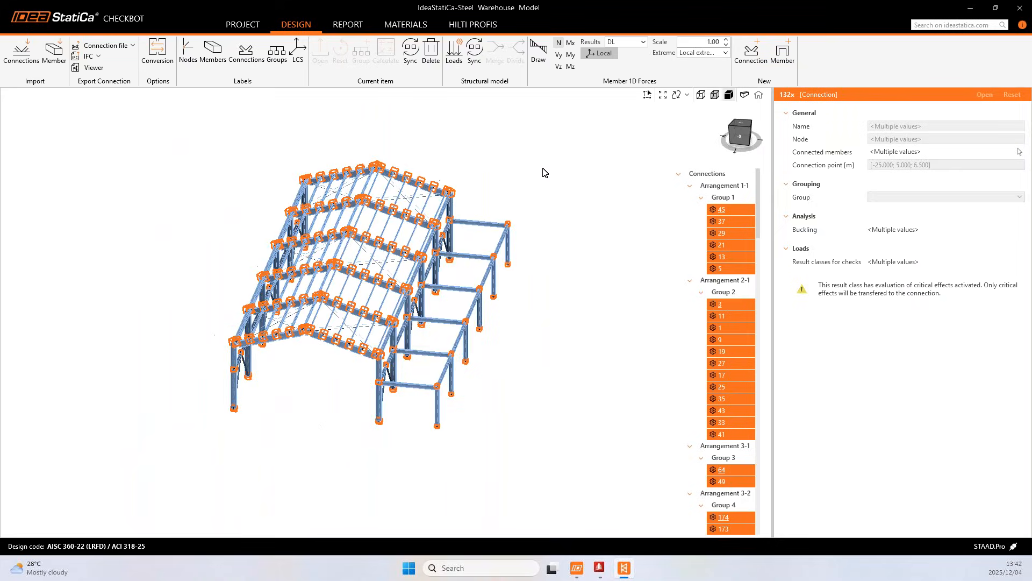
left_click(542, 63)
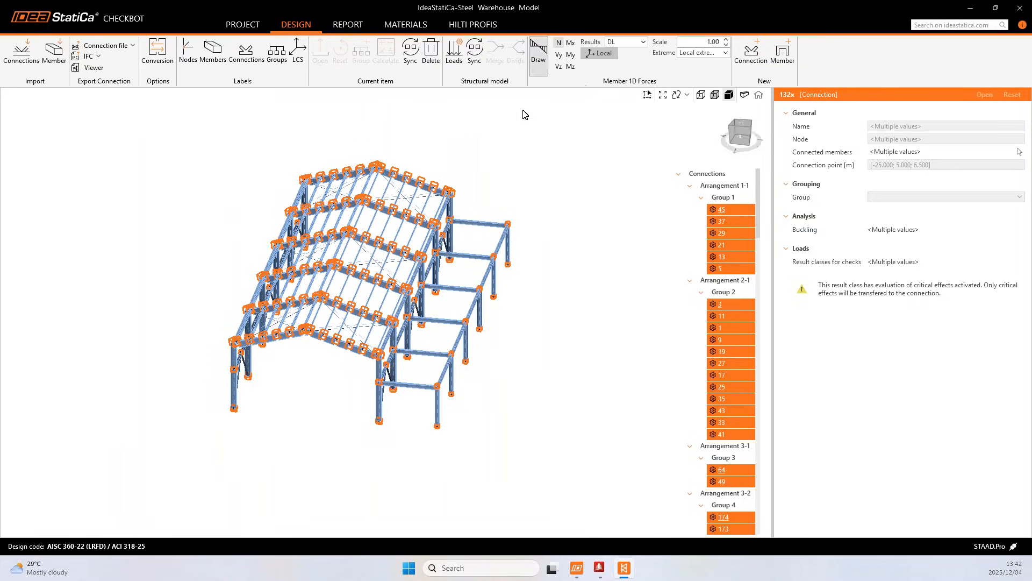
scroll(377, 275, "up", 2)
scroll(380, 283, "down", 1)
scroll(548, 190, "up", 2)
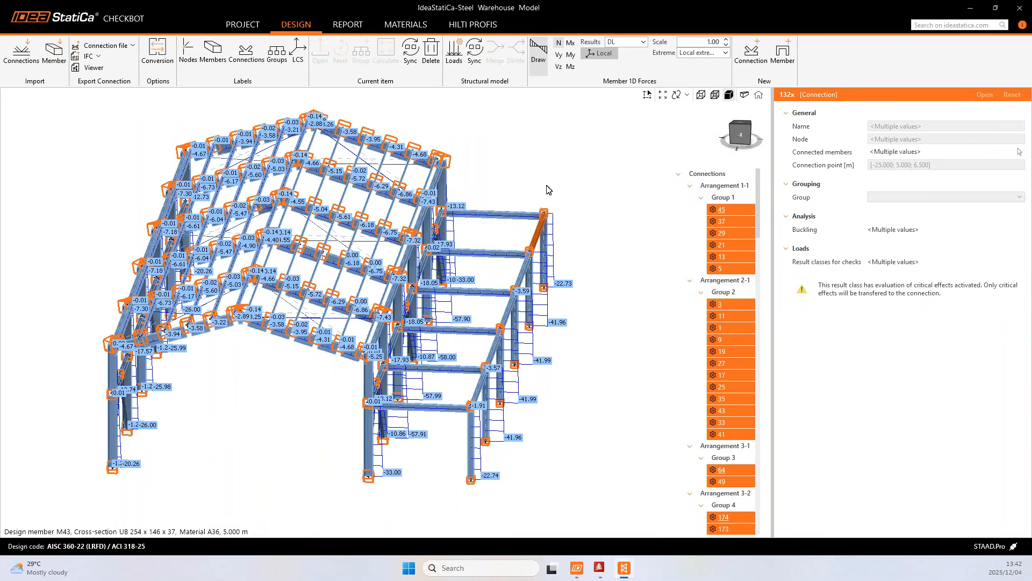
- Show the My bending moment diagrams for the All ULS Fund result class and turn the force drawing off again
left_click(647, 45)
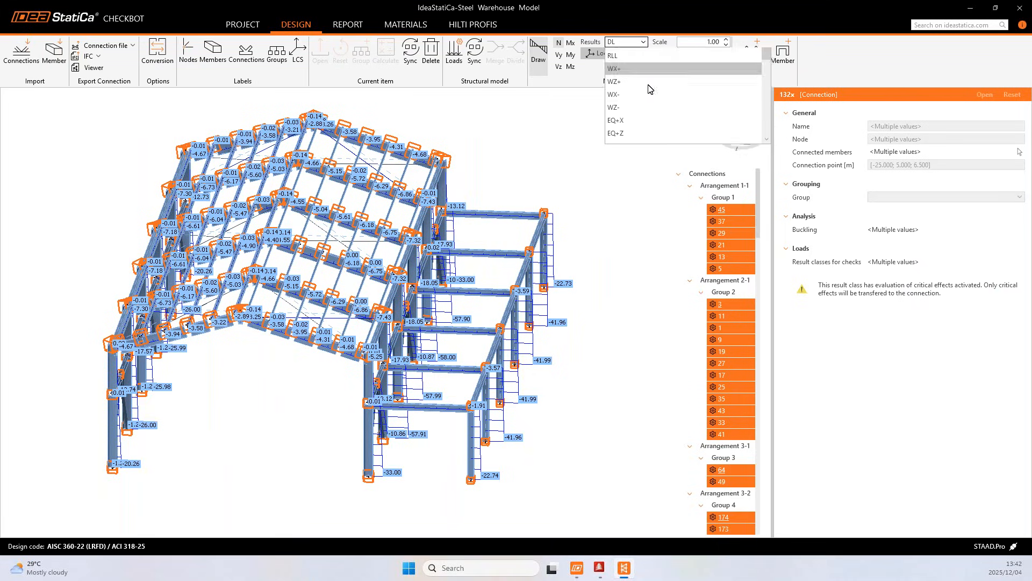
scroll(682, 102, "down", 10)
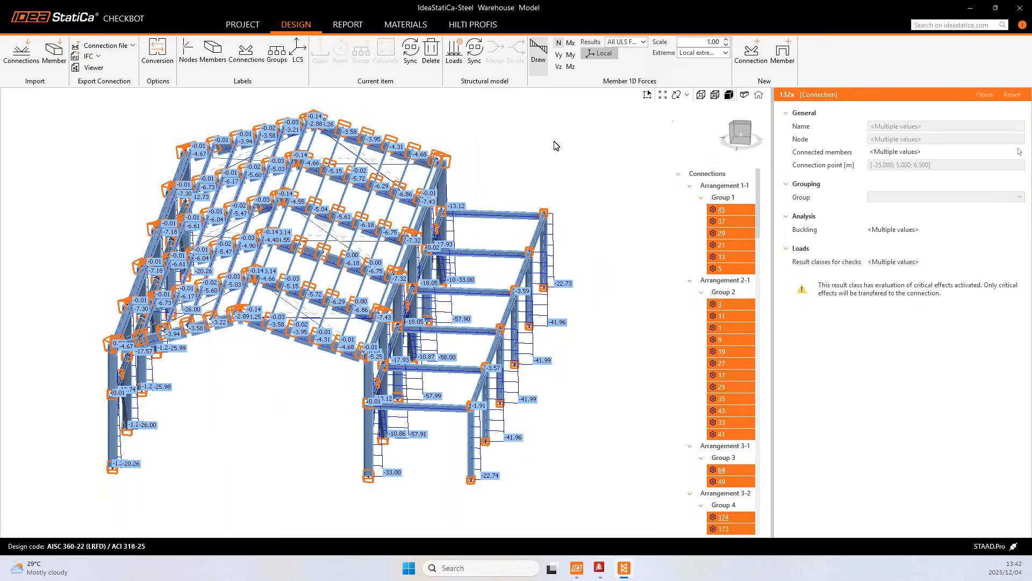
left_click(570, 56)
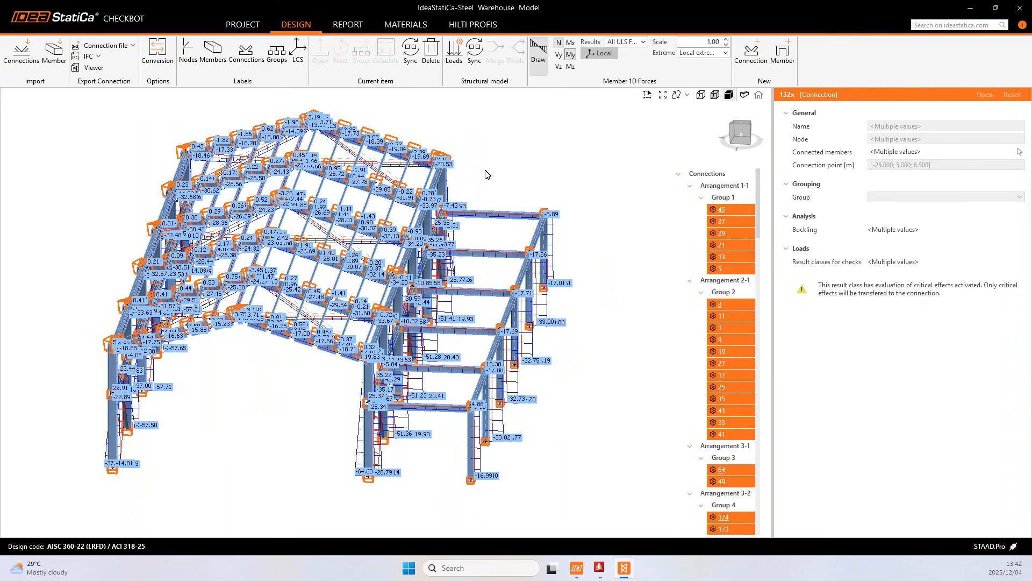
right_click_drag(369, 300, 370, 375)
middle_click_drag(427, 282, 440, 248)
left_click(543, 75)
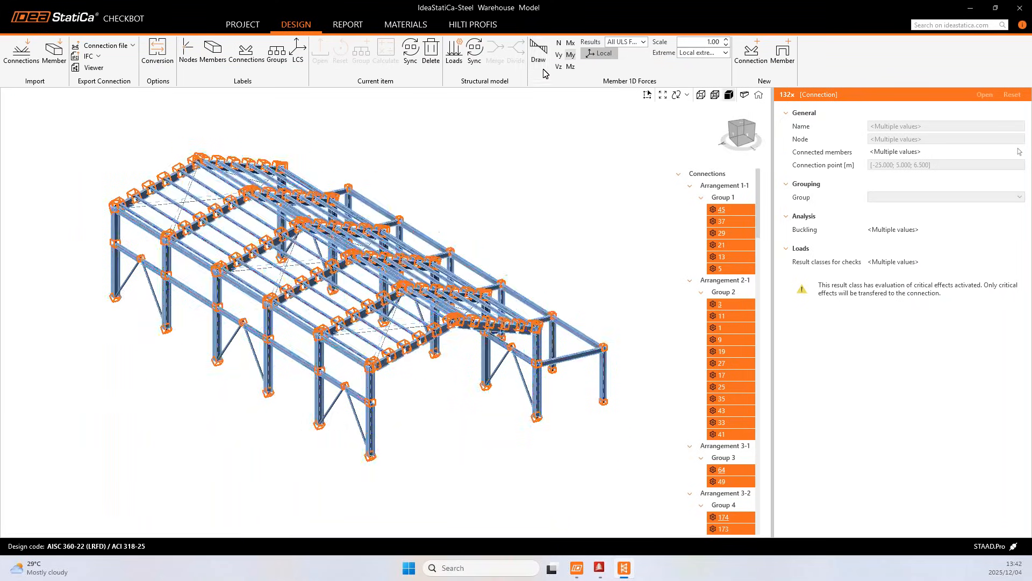
- Examine the rafters, columns and connection nodes of the end portal frame to see how the imported members are segmented
right_click_drag(537, 189, 452, 163)
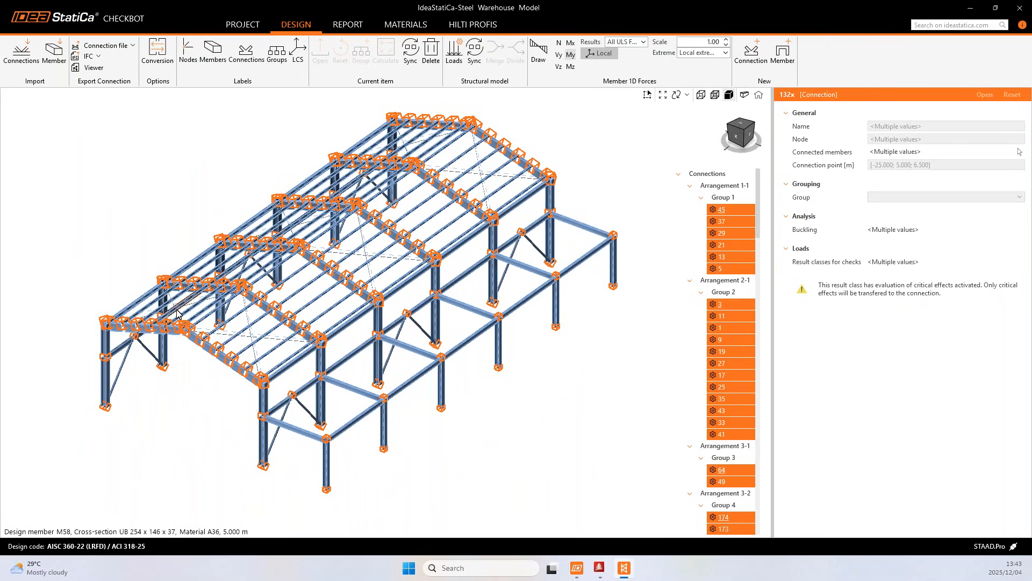
right_click_drag(107, 382, 282, 344)
scroll(123, 350, "up", 5)
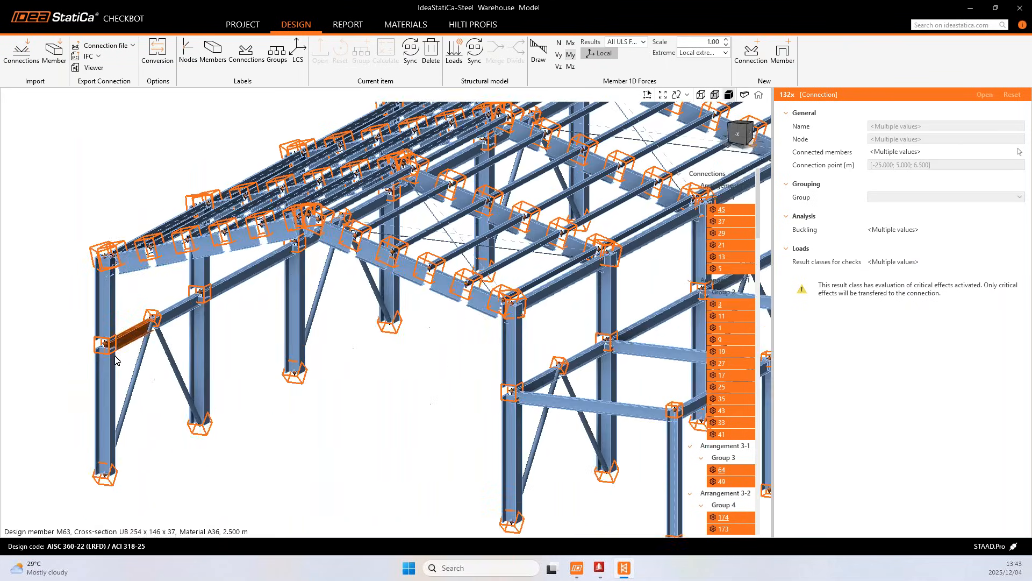
scroll(108, 356, "up", 3)
right_click_drag(103, 358, 345, 230)
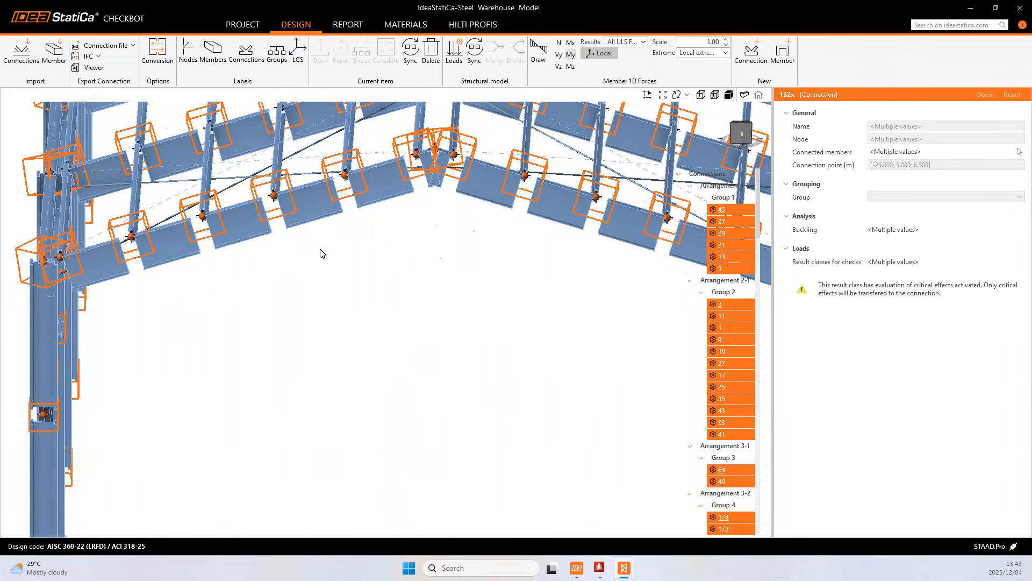
scroll(323, 253, "up", 1)
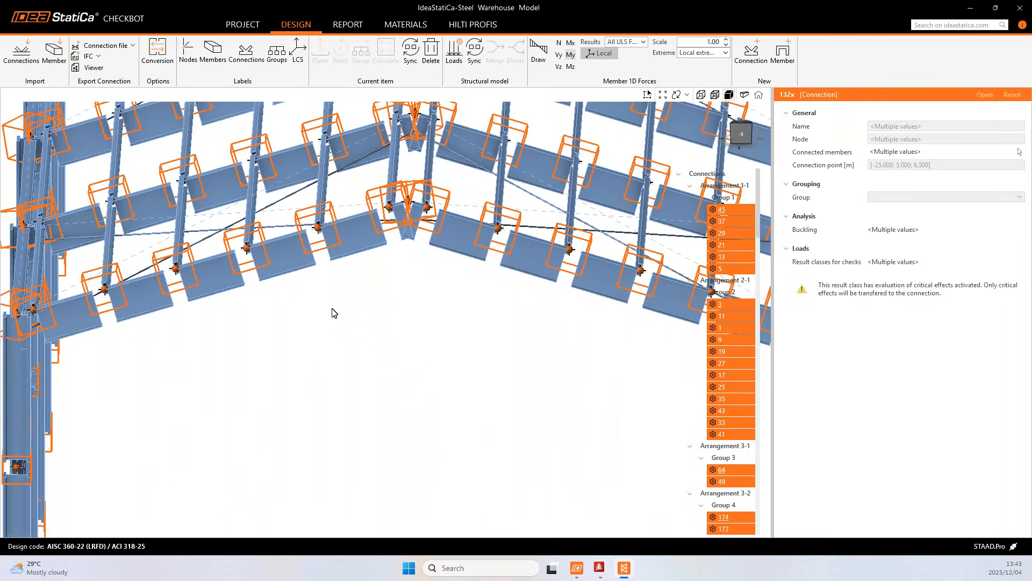
right_click_drag(321, 299, 362, 259)
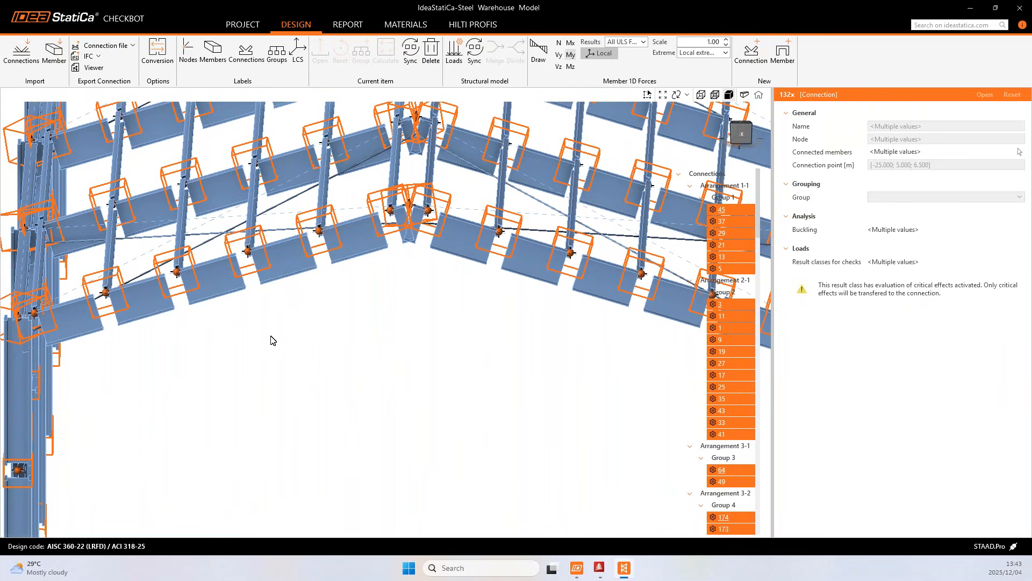
scroll(293, 330, "down", 3)
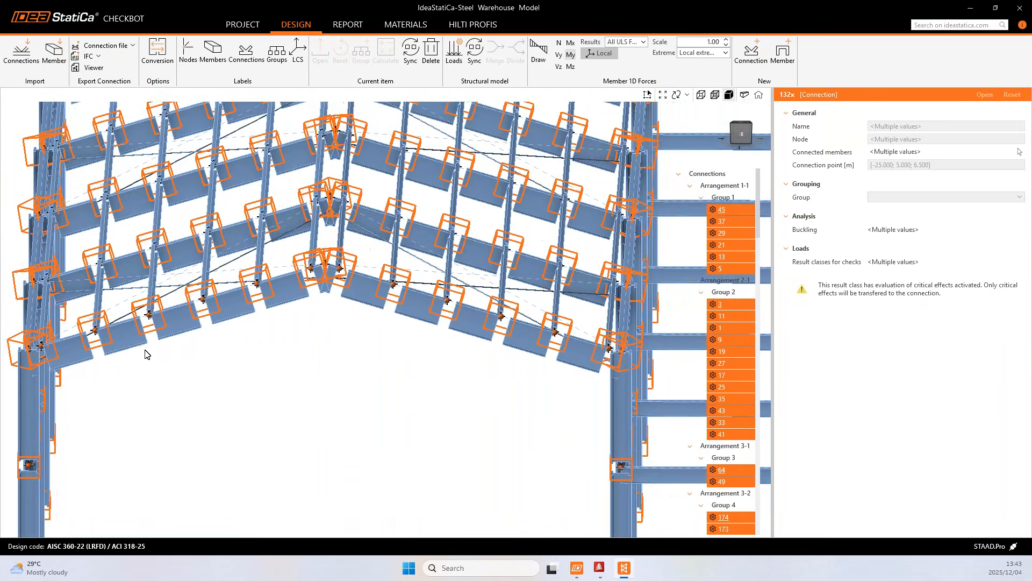
scroll(124, 356, "up", 3)
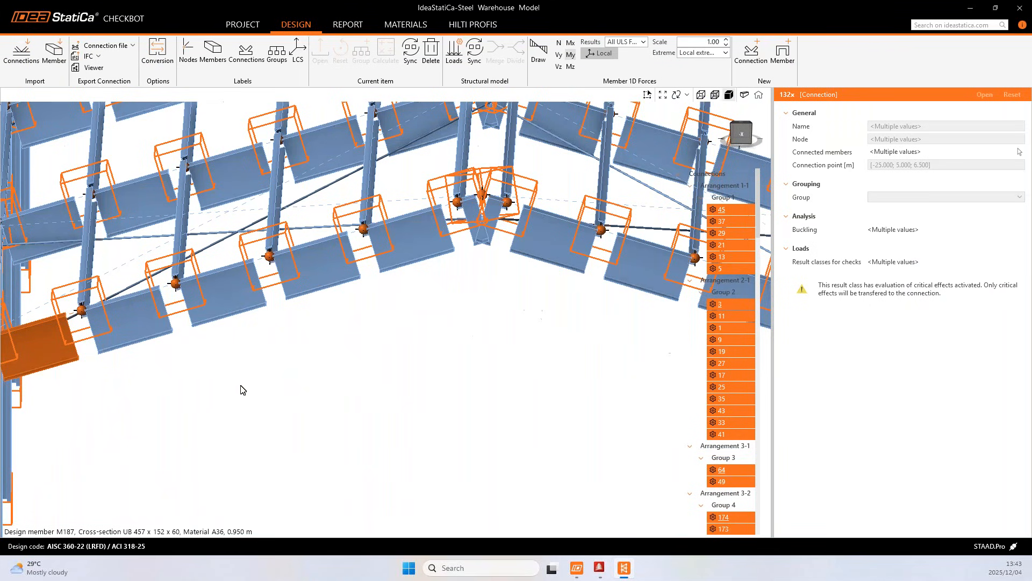
- Merge the end-frame rafter segments M186 to M192 into one design member and accept resetting the affected project items
left_click(230, 398)
scroll(371, 272, "down", 2)
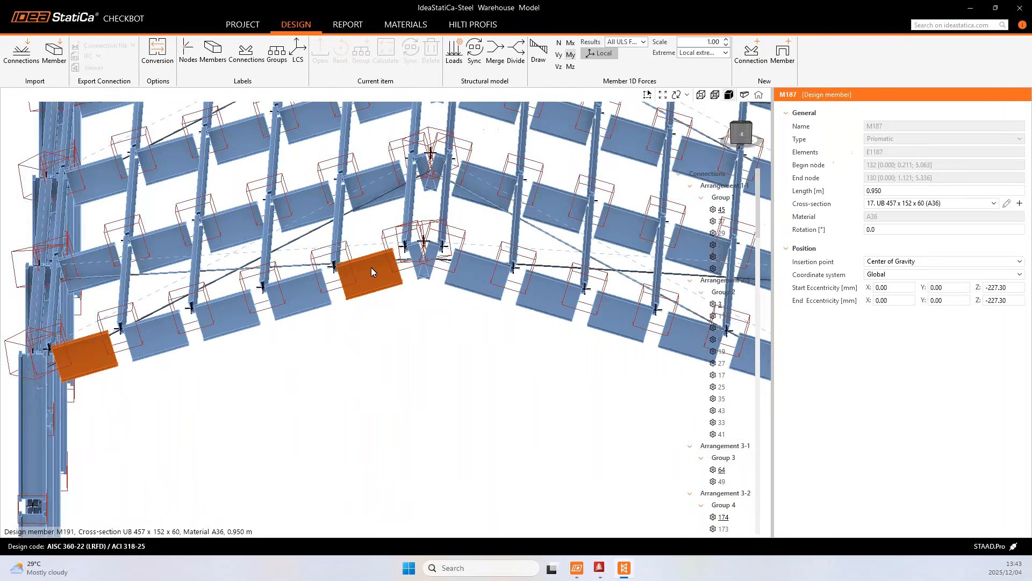
scroll(364, 297, "down", 1)
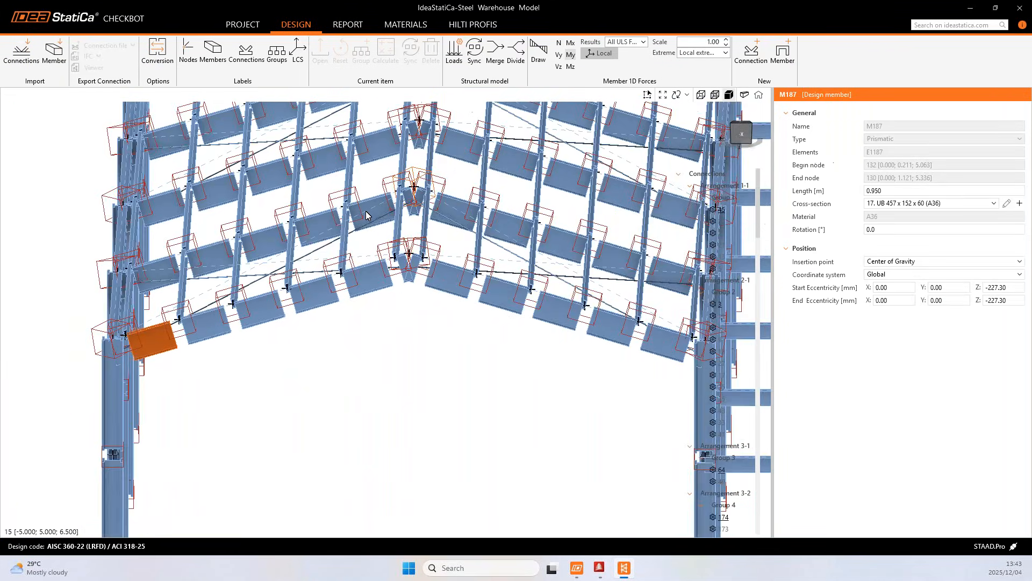
left_click(498, 59)
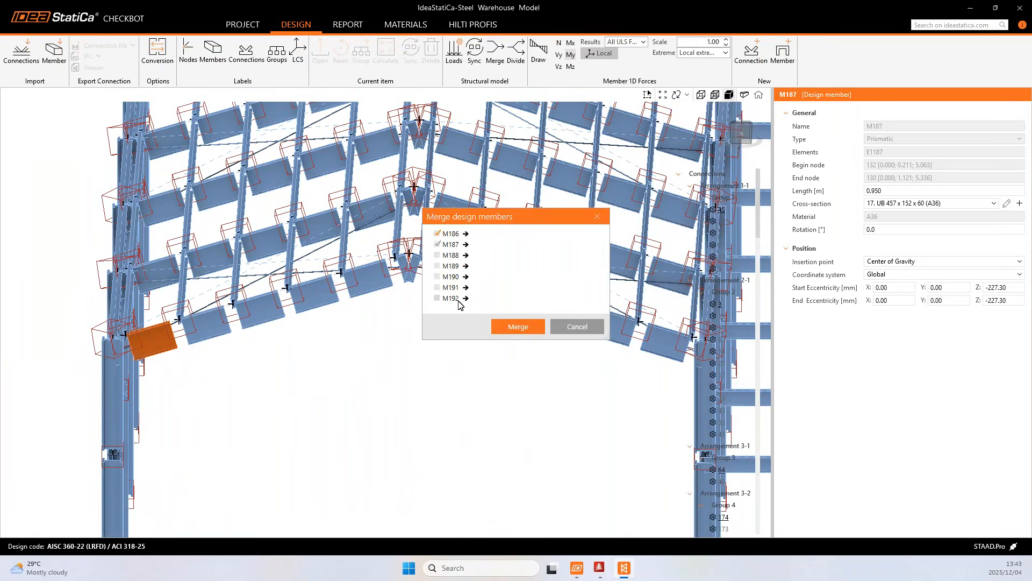
left_click(518, 327)
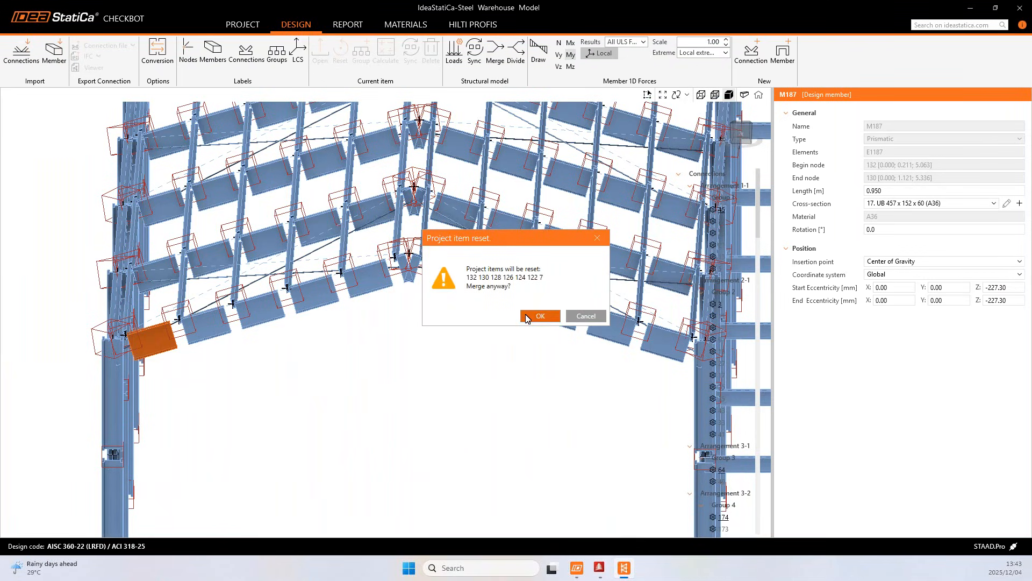
left_click(524, 318)
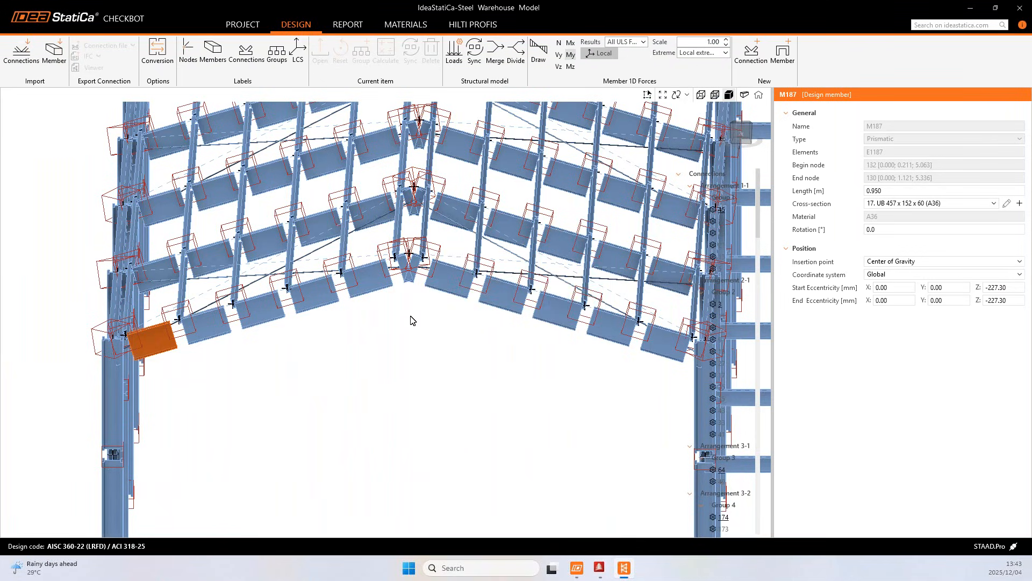
left_click(361, 352)
left_click(355, 348)
- Merge the corner column segments M197 and M198 of the end frame into one continuous design member
scroll(365, 325, "down", 8)
right_click_drag(385, 347, 310, 334)
scroll(310, 332, "up", 10)
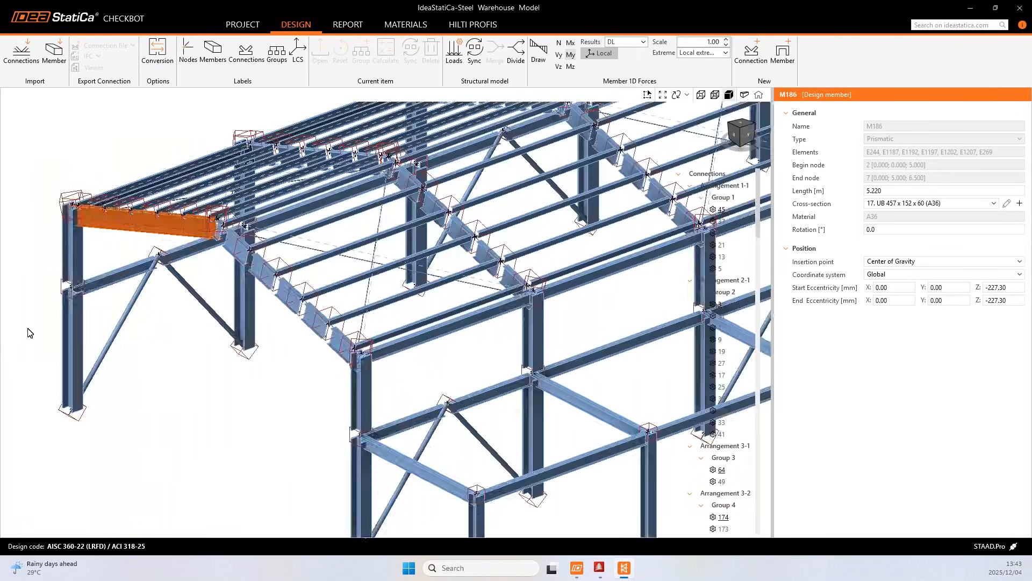
left_click(139, 343)
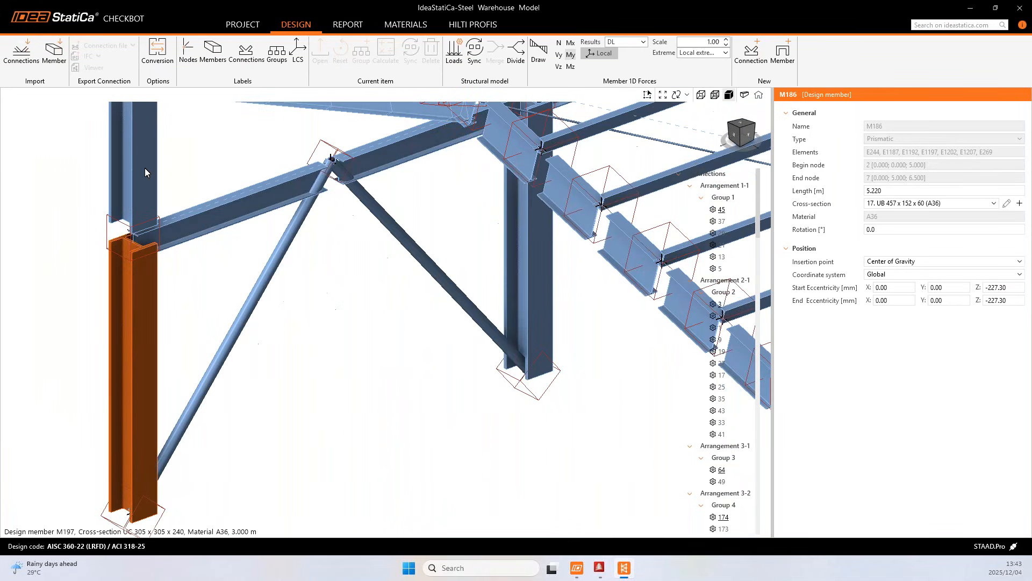
scroll(146, 168, "down", 5)
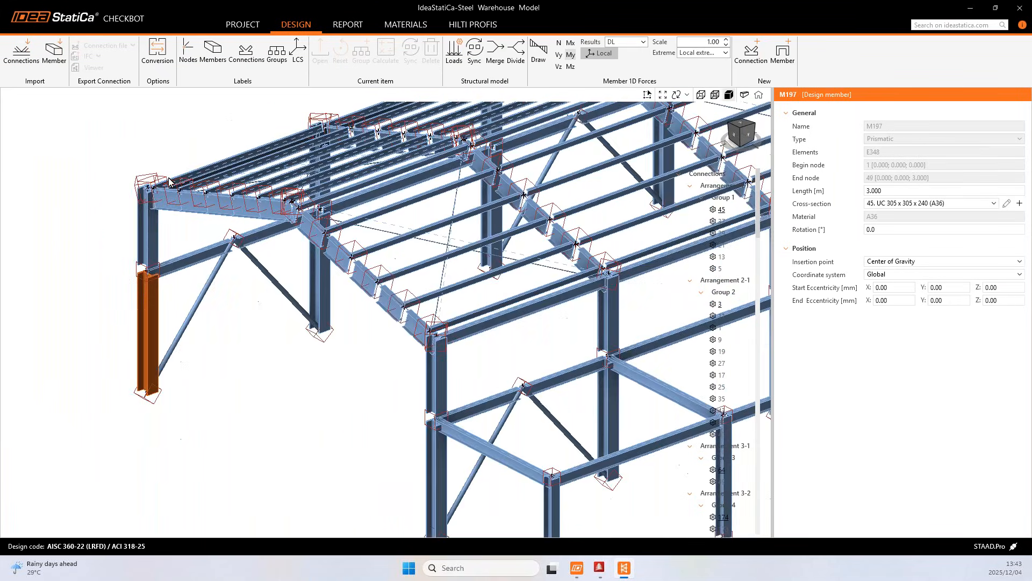
left_click(495, 51)
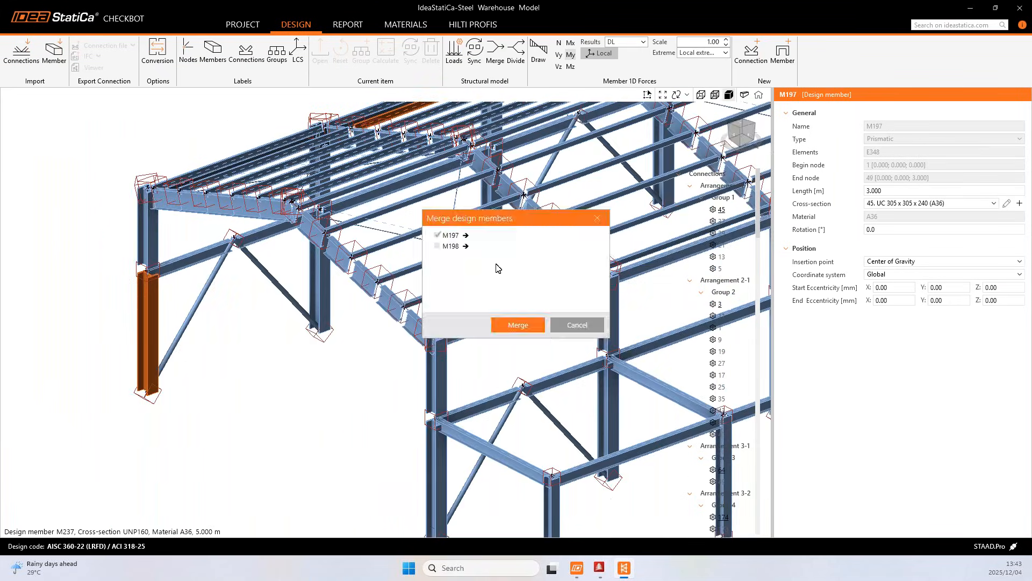
left_click(500, 323)
left_click(539, 321)
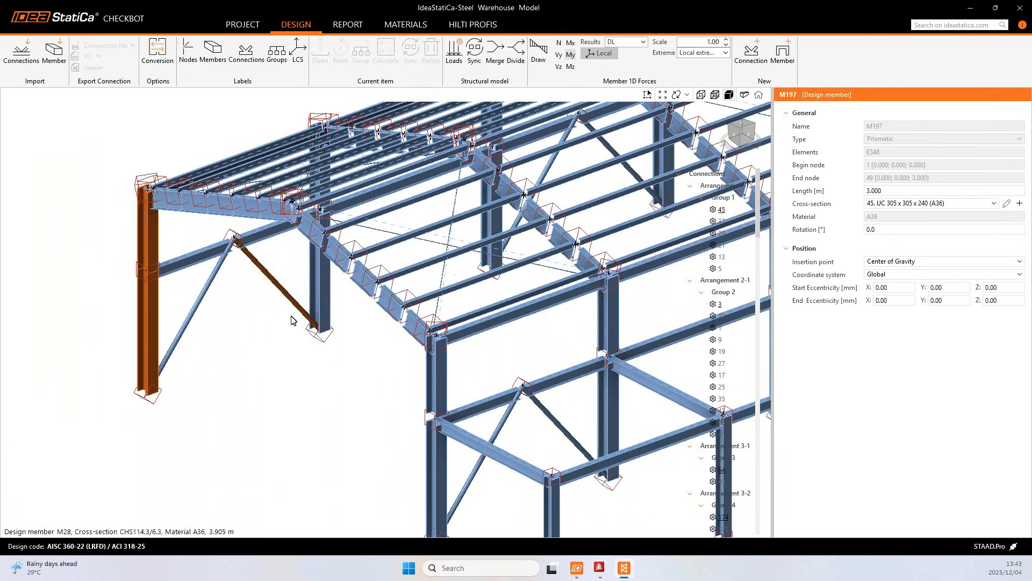
- Examine the whole warehouse model with the merged end-frame column and rafter against the frames that are still segmented
scroll(231, 280, "down", 3)
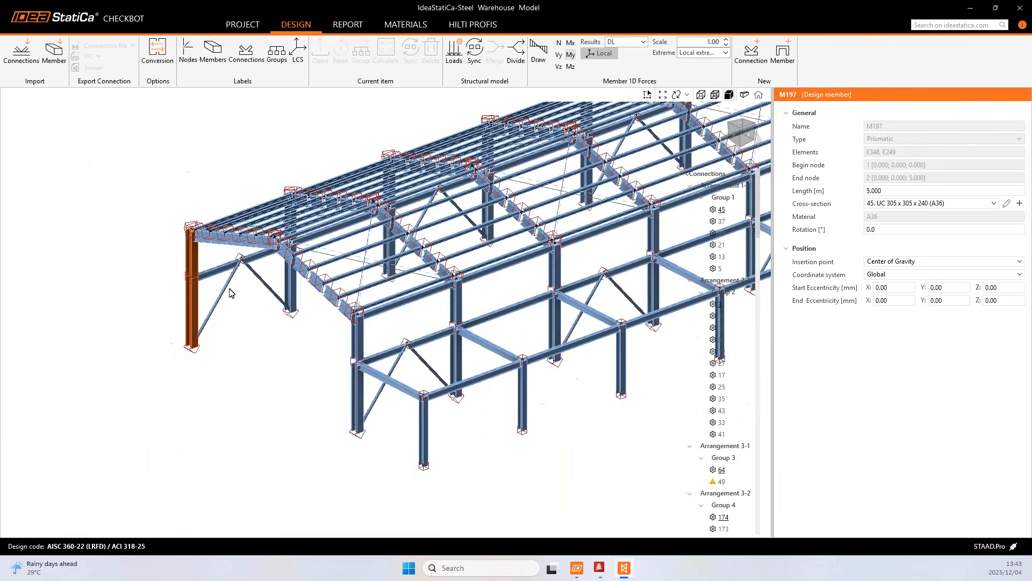
middle_click_drag(376, 310, 222, 344)
scroll(221, 344, "down", 2)
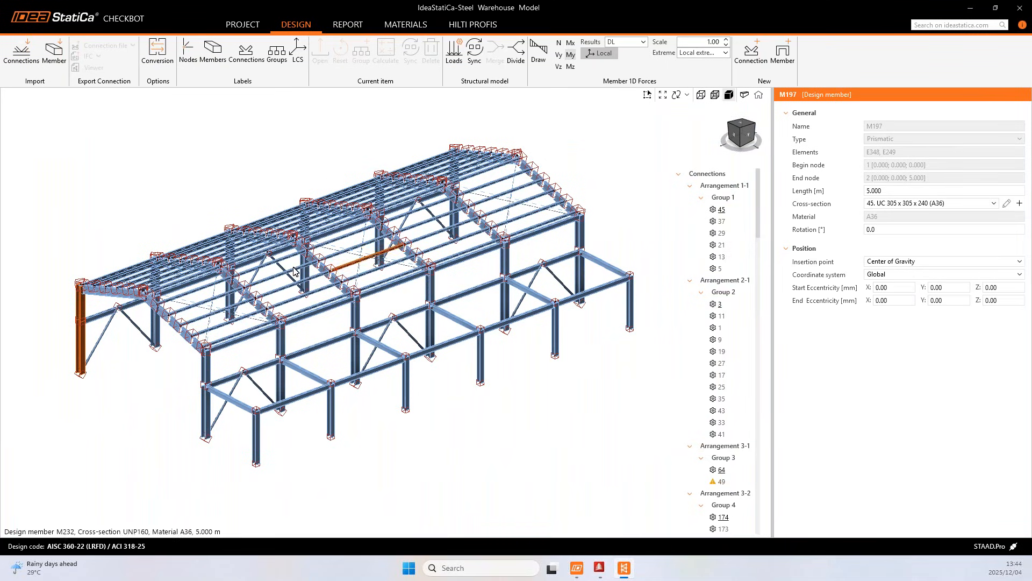
mouse_move(293, 296)
middle_mouse_down()
mouse_move(323, 290)
mouse_move(282, 282)
middle_mouse_up()
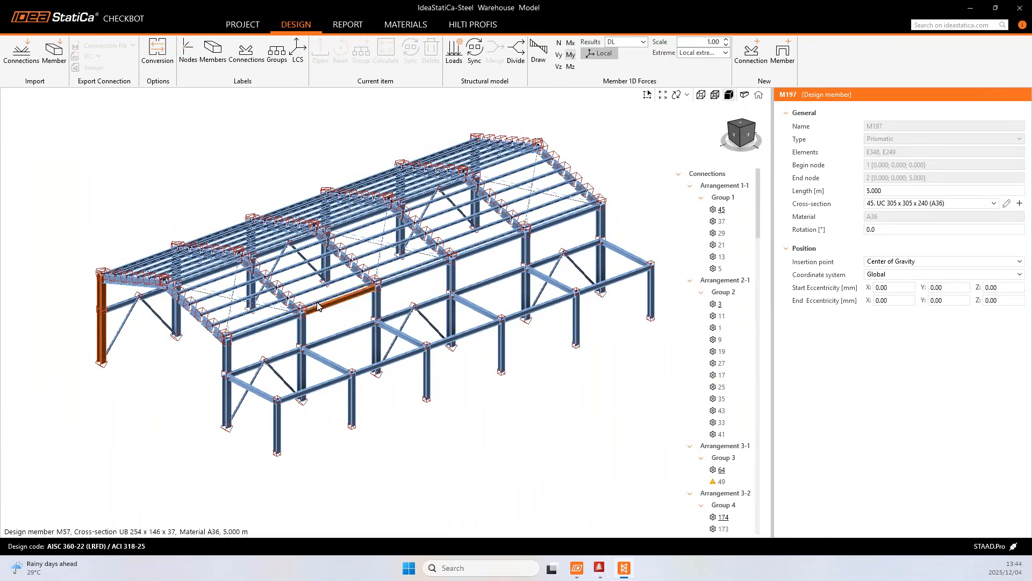
scroll(144, 307, "up", 1)
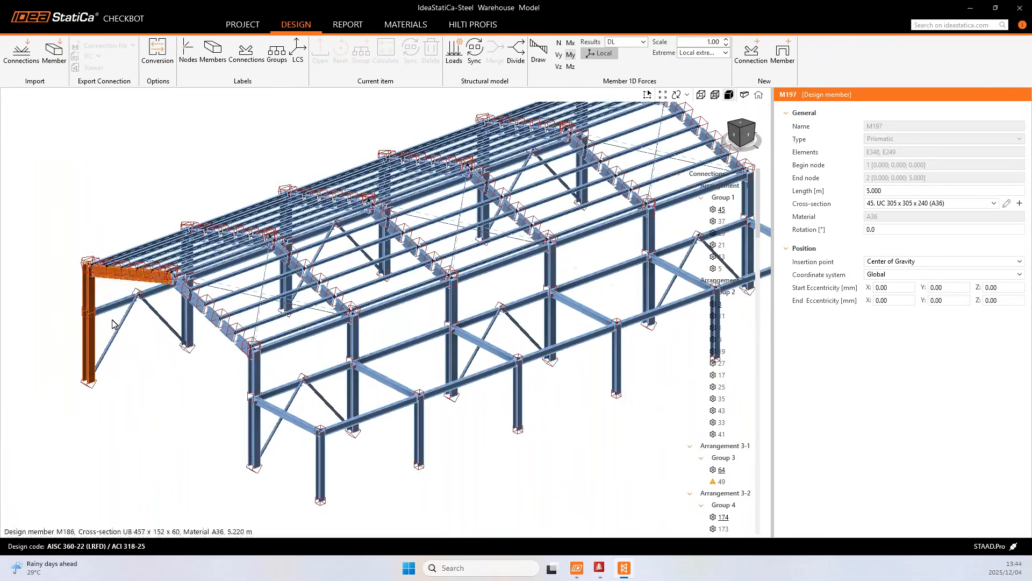
scroll(267, 297, "up", 2)
right_click_drag(267, 298, 383, 272)
scroll(276, 237, "up", 2)
right_click_drag(314, 218, 314, 240)
middle_click_drag(269, 267, 285, 265)
right_click_drag(284, 263, 487, 199)
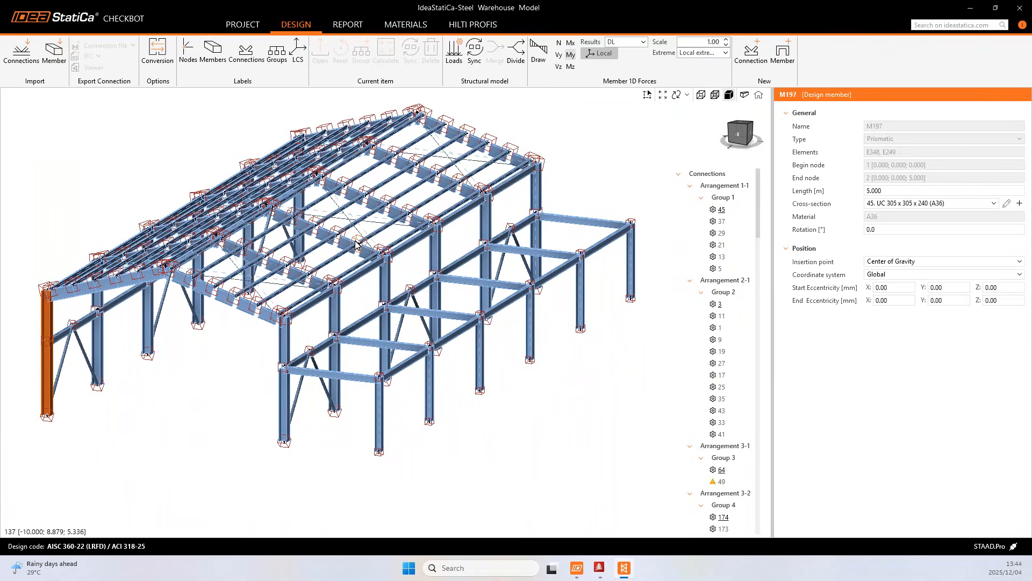
middle_click_drag(355, 242, 384, 249)
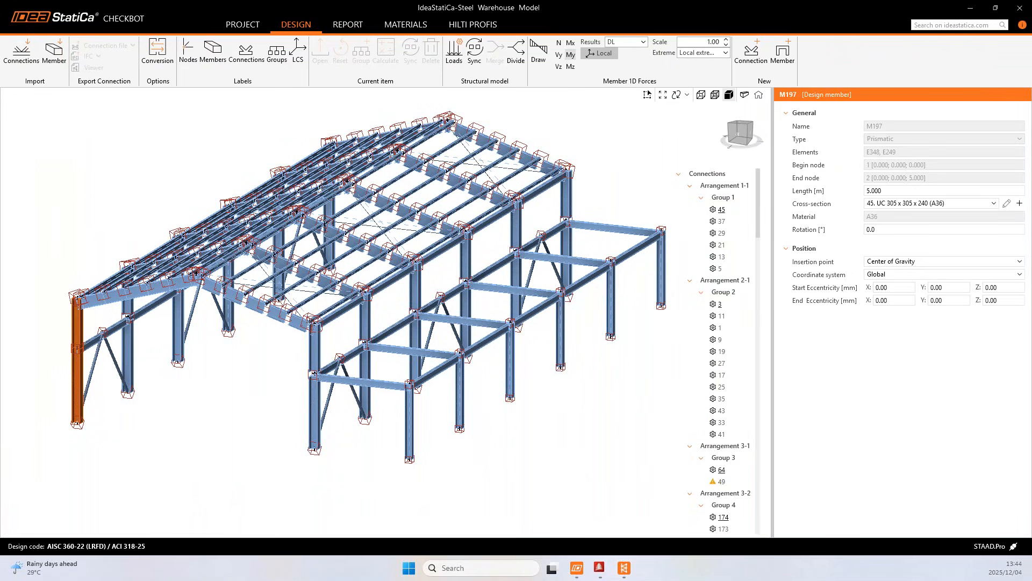
- Switch to the Steel Warehouse Model_Merge project in its own Checkbot window, maximize it and view the frames from the gable end
key("super+d")
key("super+d")
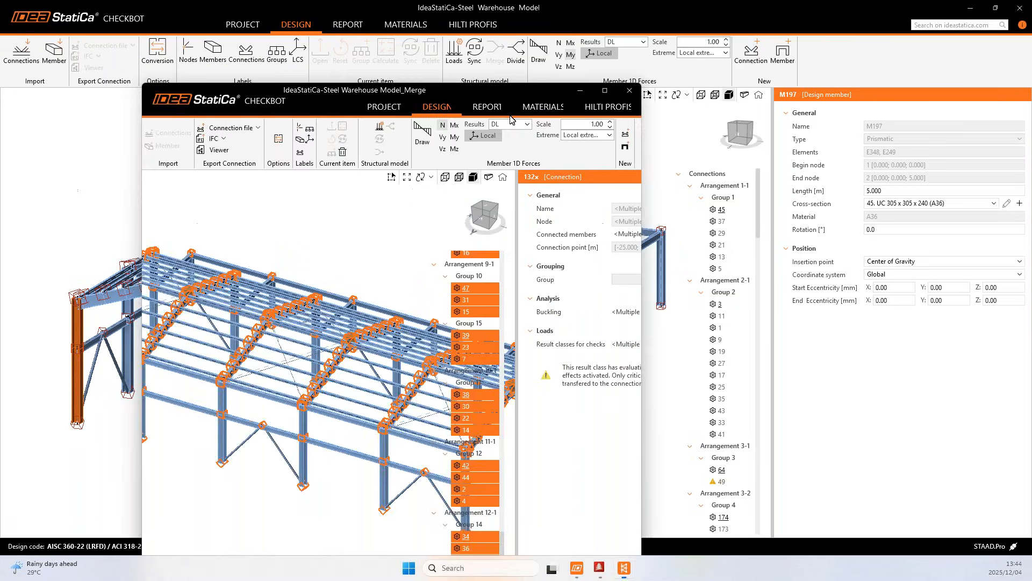
left_click_drag(512, 120, 471, 2)
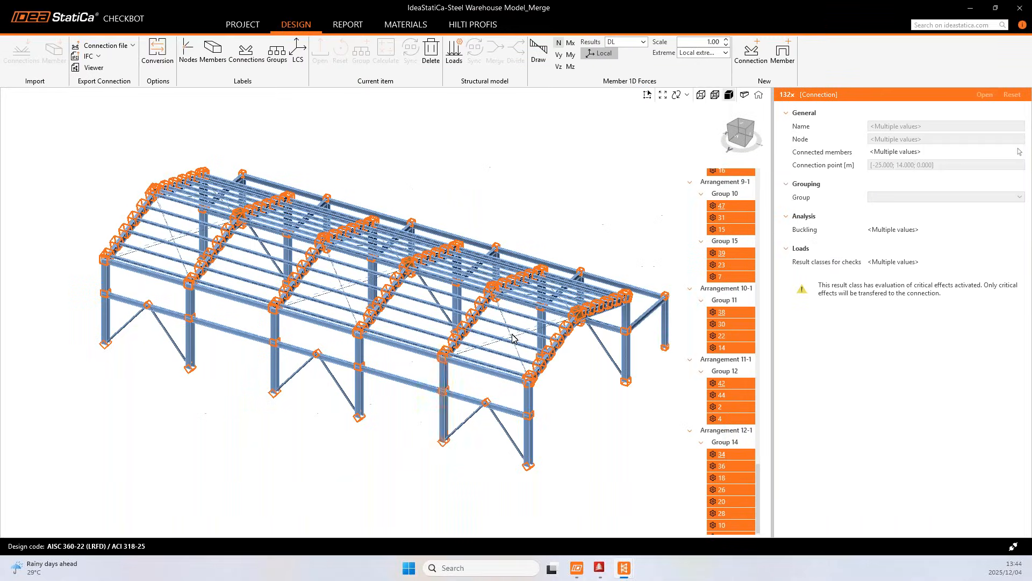
right_click_drag(480, 323, 398, 252)
scroll(397, 252, "up", 3)
scroll(398, 251, "up", 2)
left_click(741, 140)
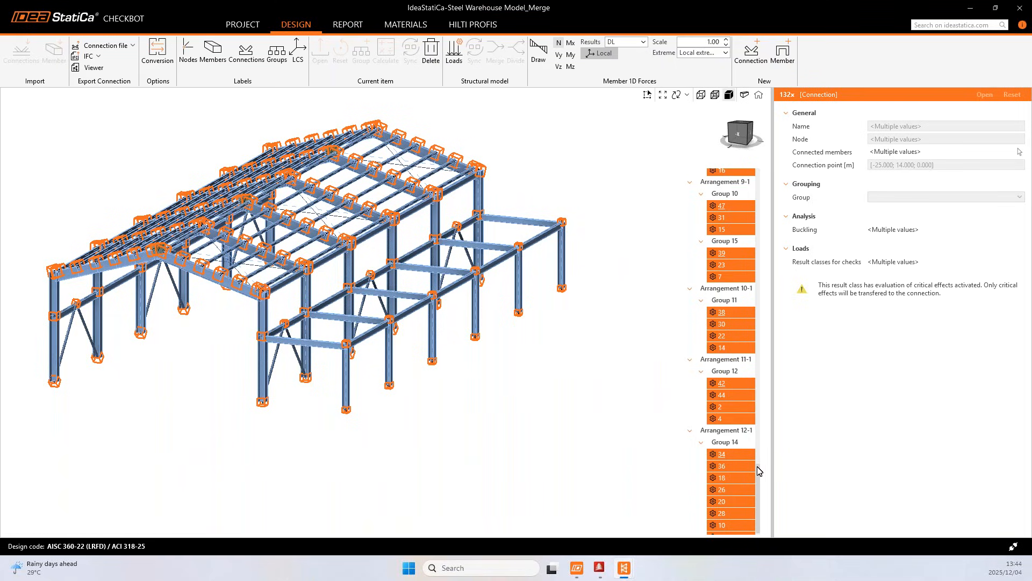
- Inspect connection 169 in Group 4 and show the overall summary of all connections in the merged project
left_click_drag(760, 471, 583, 226)
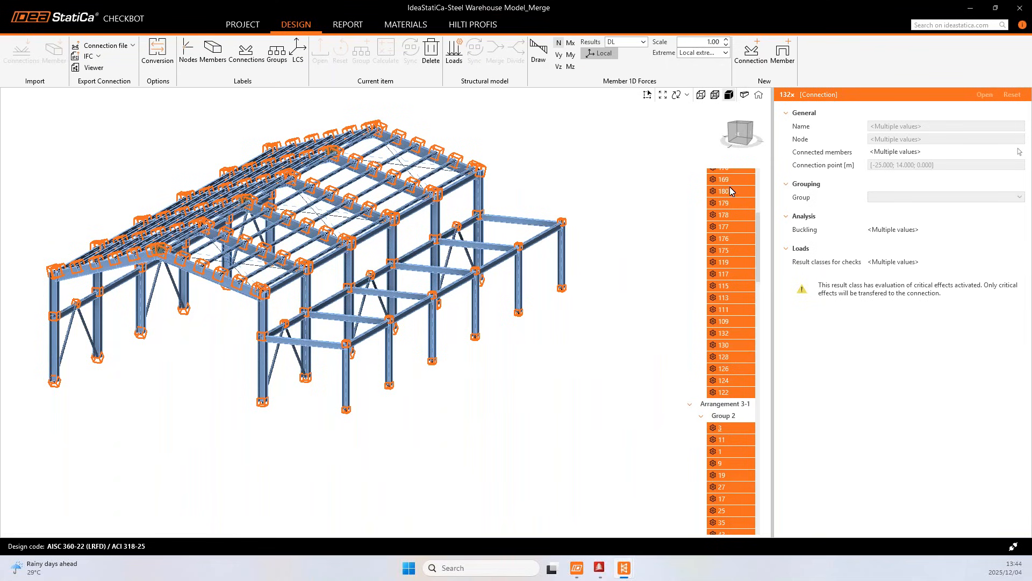
left_click(604, 214)
scroll(583, 221, "up", 3)
left_click_drag(583, 222, 573, 235)
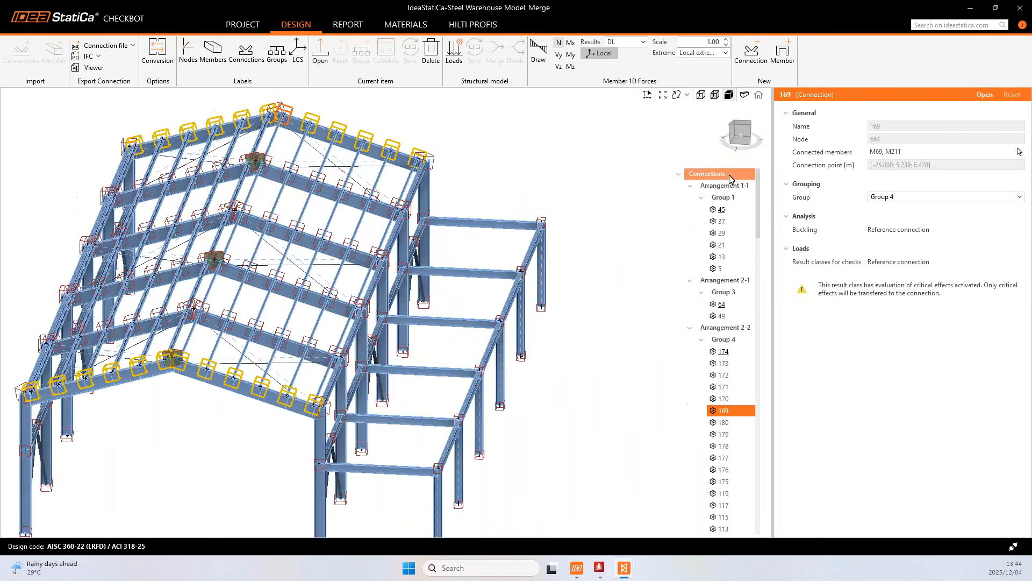
left_click(560, 197)
- Show the merged portal frames face-on from the gable end with transparent members
scroll(560, 197, "down", 3)
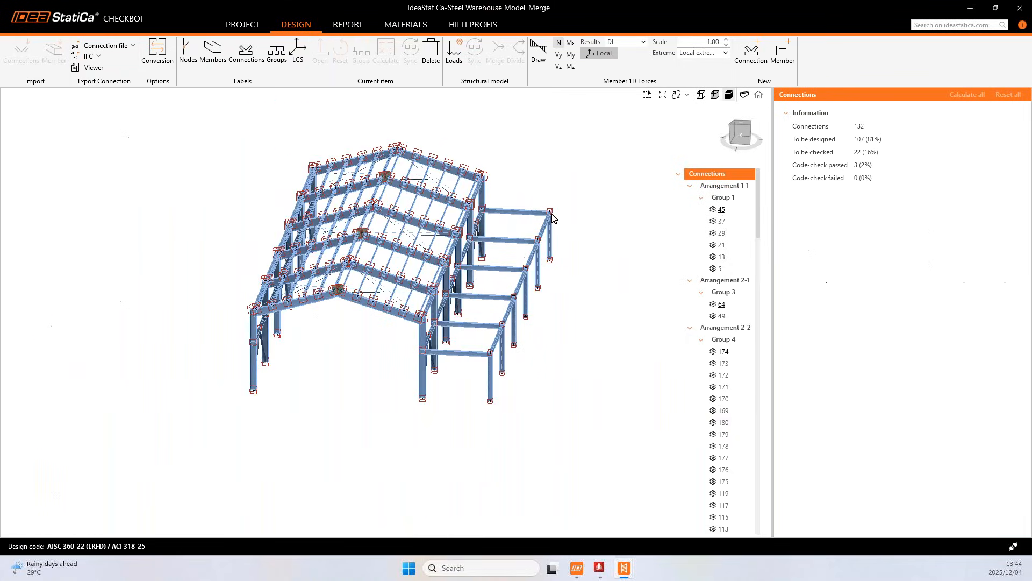
scroll(427, 289, "up", 3)
middle_click_drag(427, 289, 441, 284)
scroll(440, 290, "down", 4)
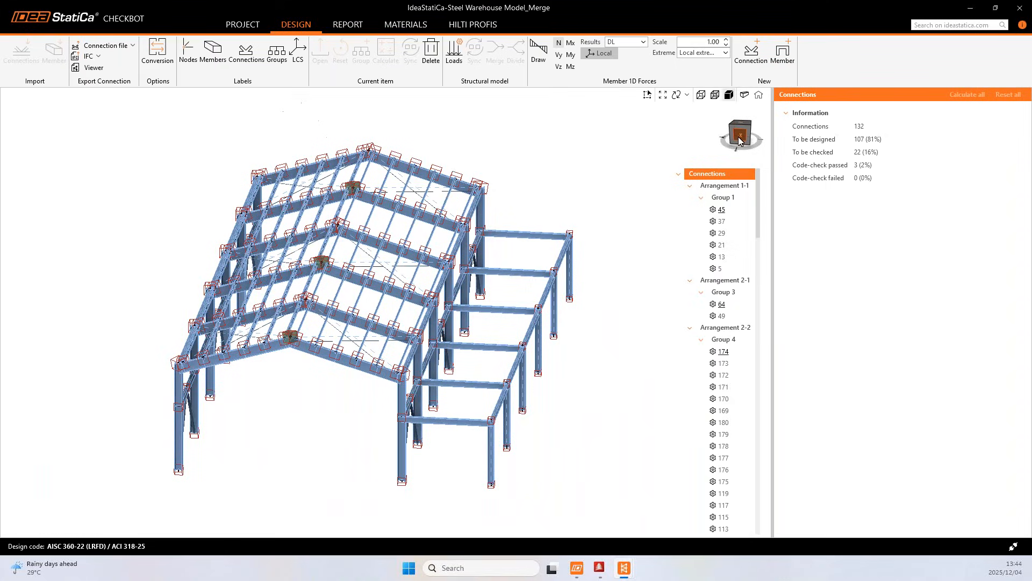
left_click(740, 141)
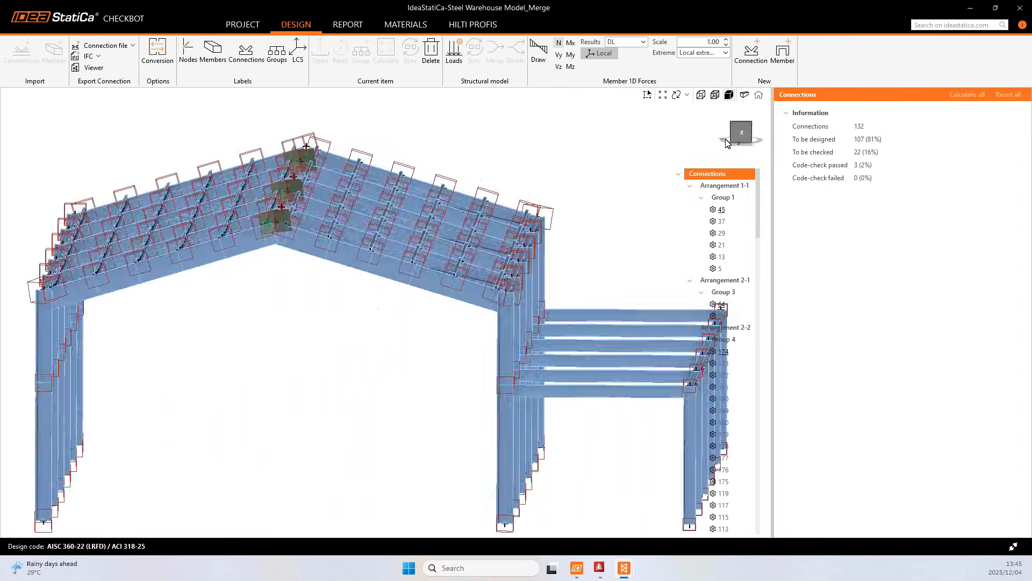
middle_click_drag(433, 191, 454, 192)
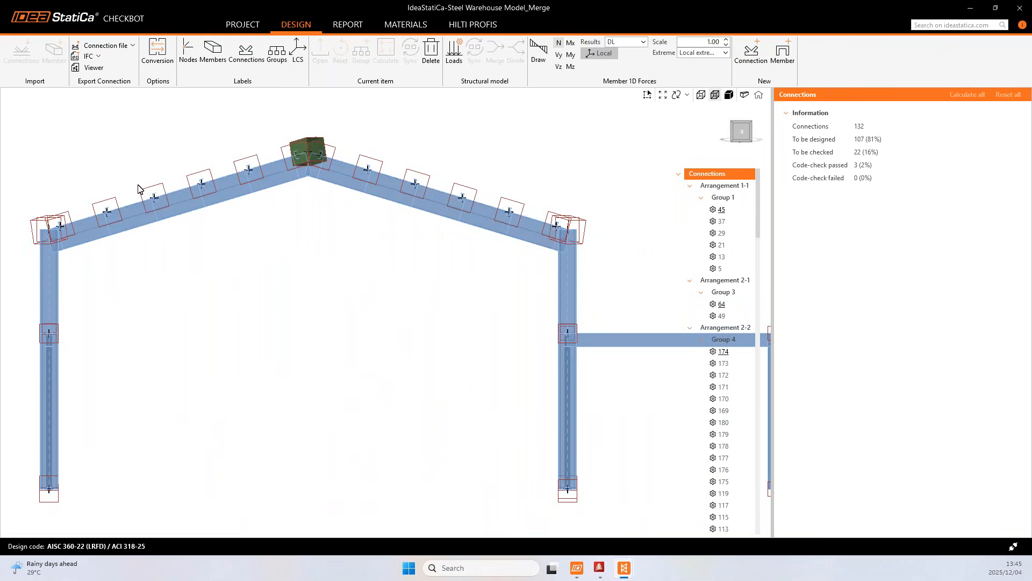
- Examine the purlin nodes along the merged rafter, including how the channel purlin sits relative to the rafter's top flange
scroll(346, 214, "up", 5)
scroll(324, 250, "down", 3)
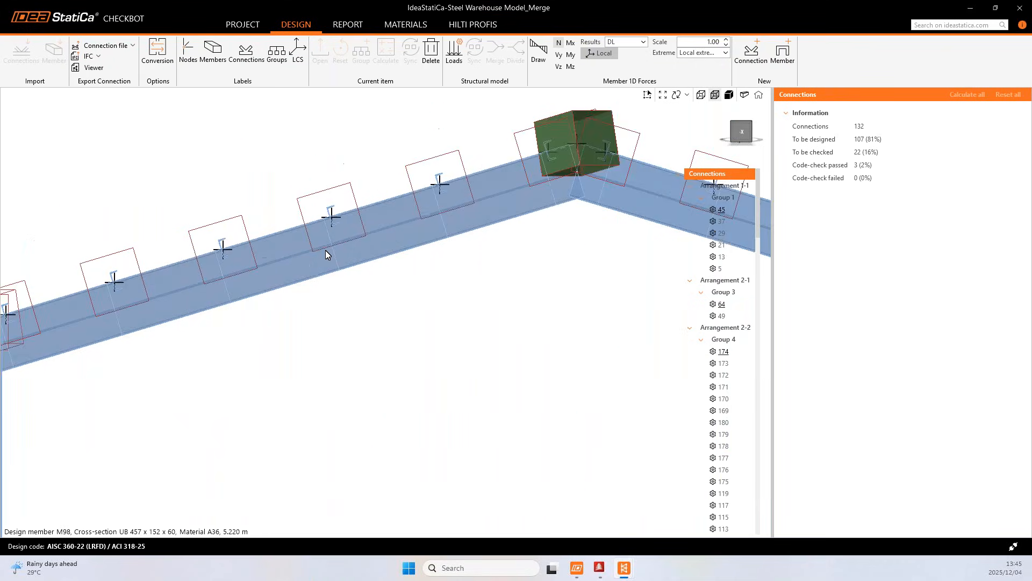
middle_click_drag(267, 255, 352, 234)
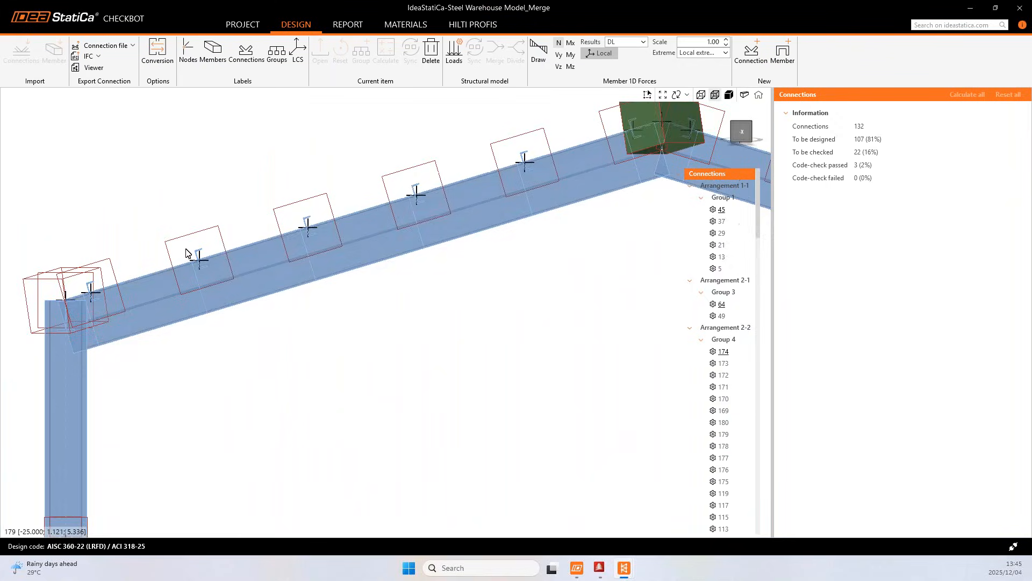
scroll(315, 307, "up", 5)
scroll(309, 282, "down", 1)
scroll(307, 278, "down", 2)
scroll(231, 293, "up", 3)
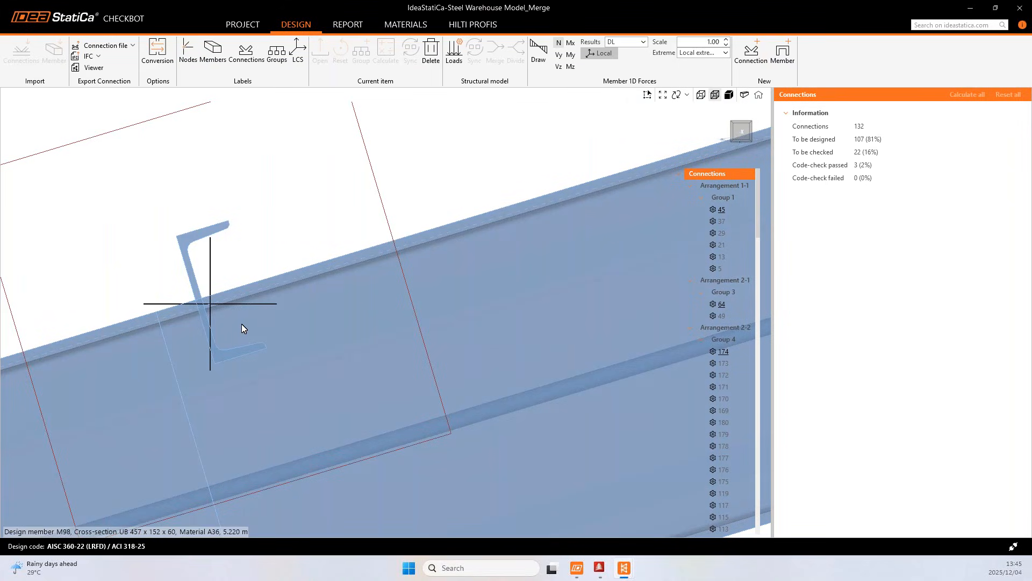
- Display the members as opaque solids and examine the purlins along the rafter from the gable end
scroll(192, 273, "down", 5)
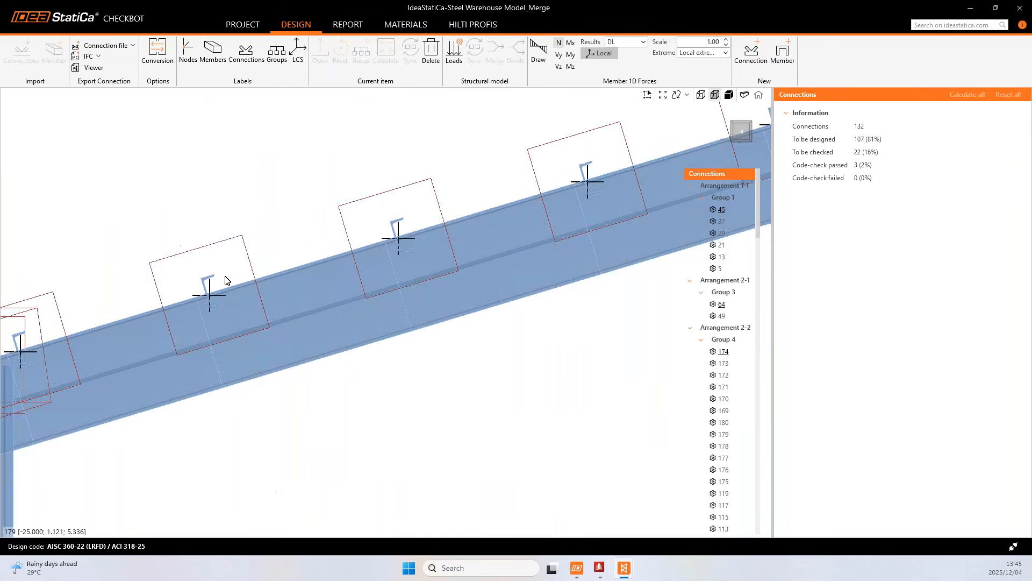
scroll(228, 288, "down", 5)
scroll(257, 298, "up", 8)
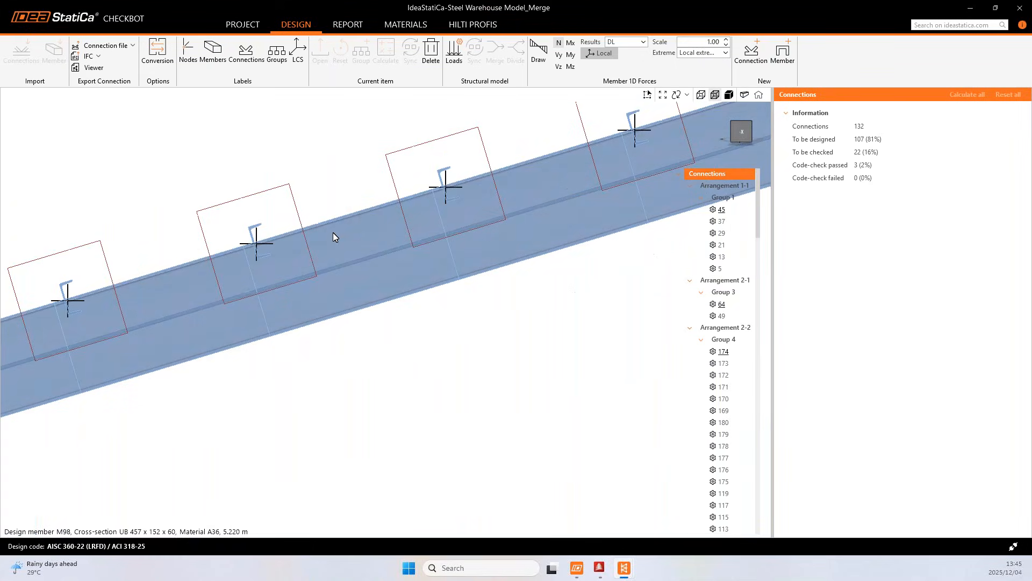
left_click(729, 98)
scroll(379, 227, "down", 4)
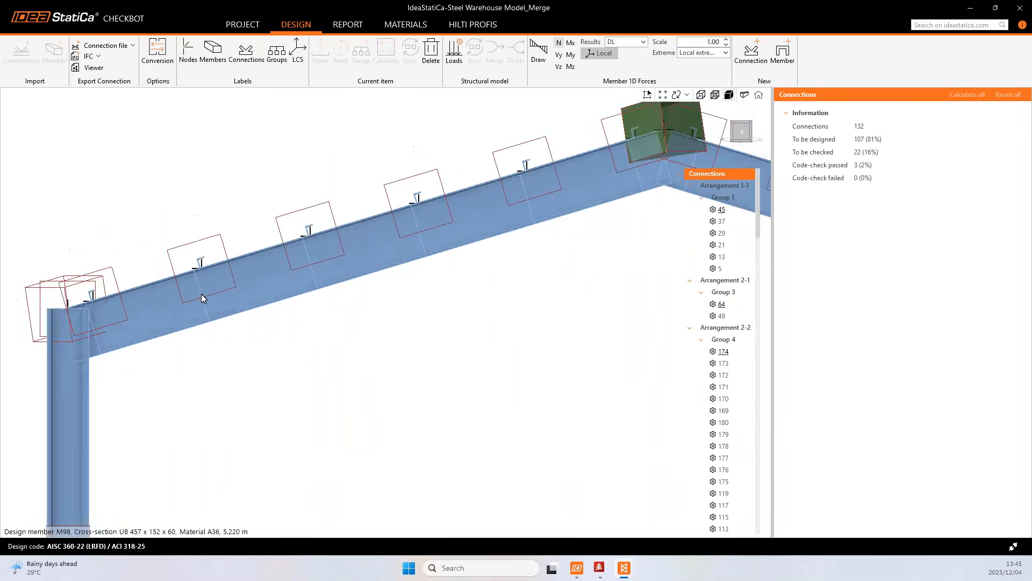
scroll(225, 262, "down", 4)
scroll(170, 257, "up", 7)
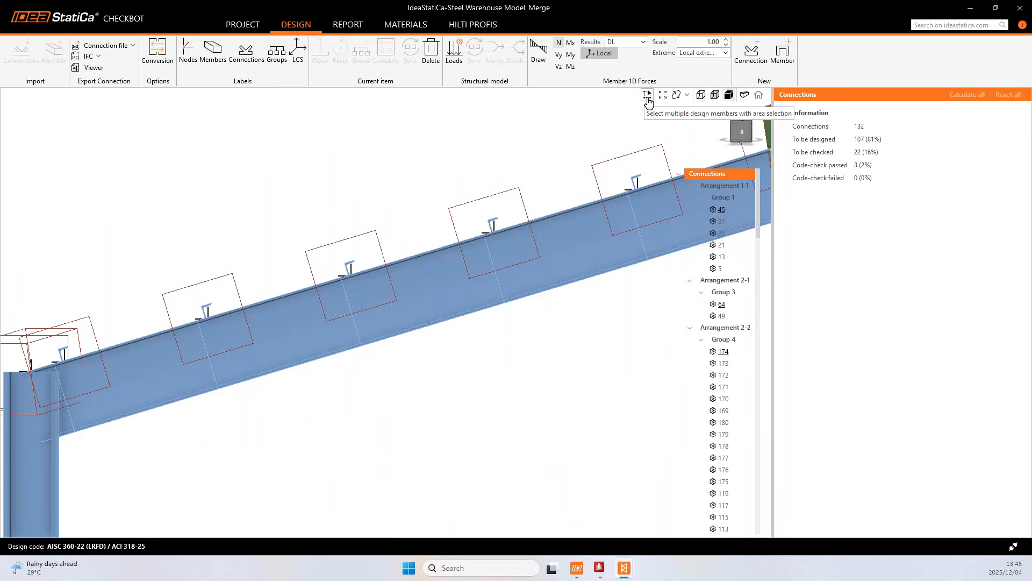
- Area-select the channel purlins along the first roof slope up to the ridge, leaving the rafters out of the selection
left_click(648, 95)
scroll(354, 189, "down", 1)
left_click_drag(157, 199, 432, 347)
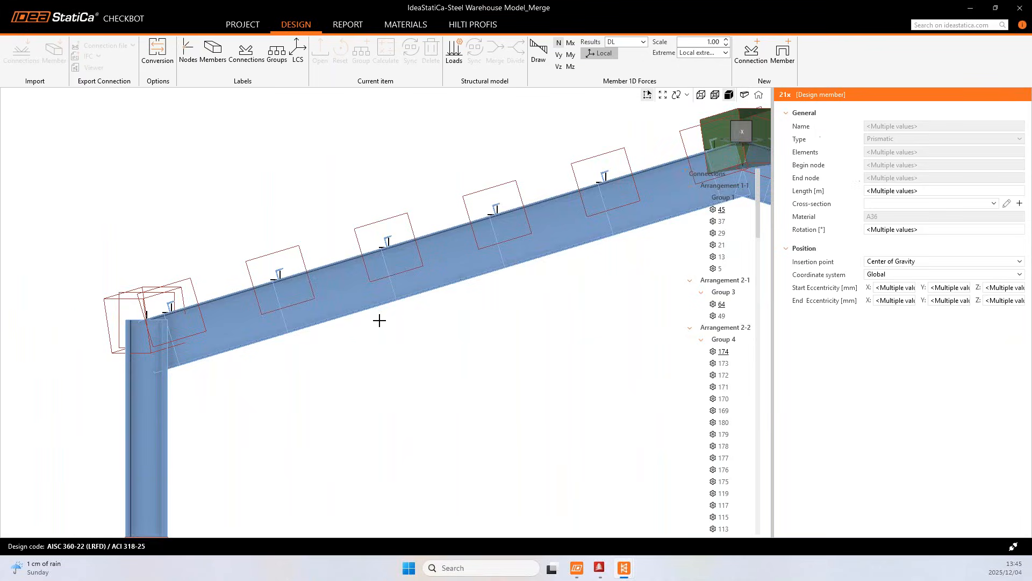
left_click_drag(192, 210, 419, 350)
scroll(560, 321, "up", 3)
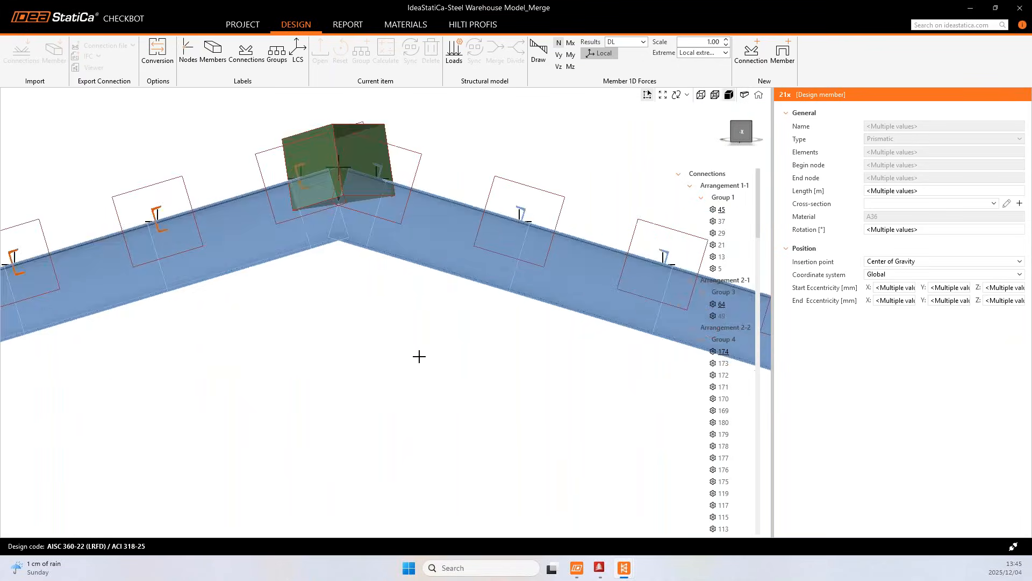
middle_click_drag(545, 122, 334, 157)
- Add the purlins on the other roof slope down to the eave to the area selection, without the rafters
left_click_drag(151, 134, 534, 406)
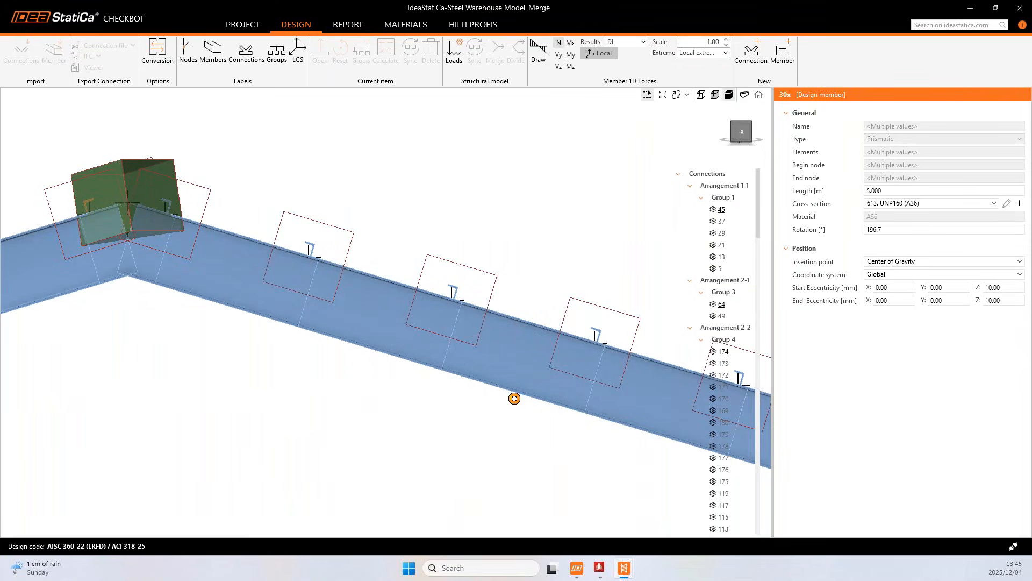
scroll(106, 286, "down", 3)
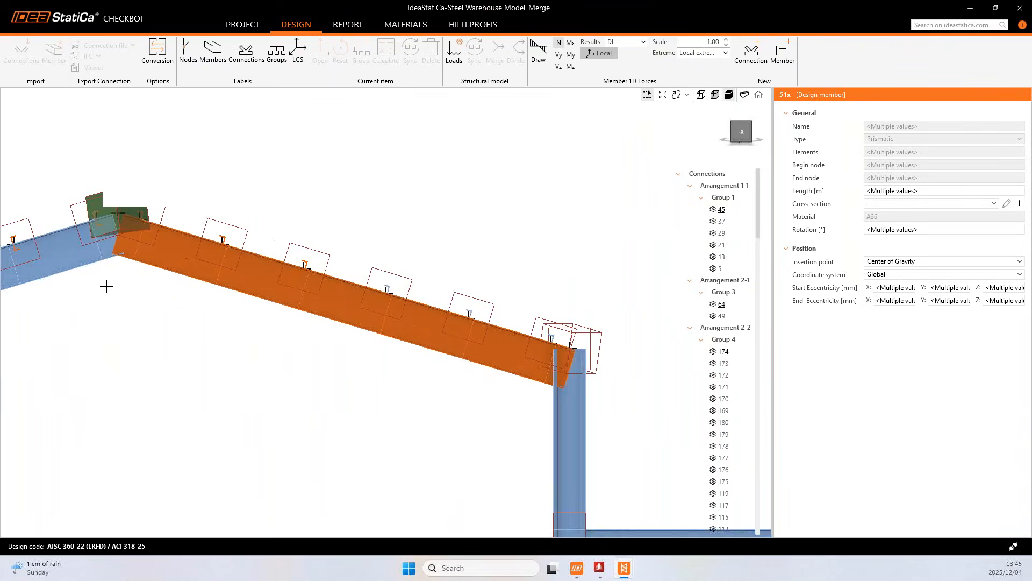
scroll(249, 260, "up", 1)
left_click_drag(220, 172, 471, 369)
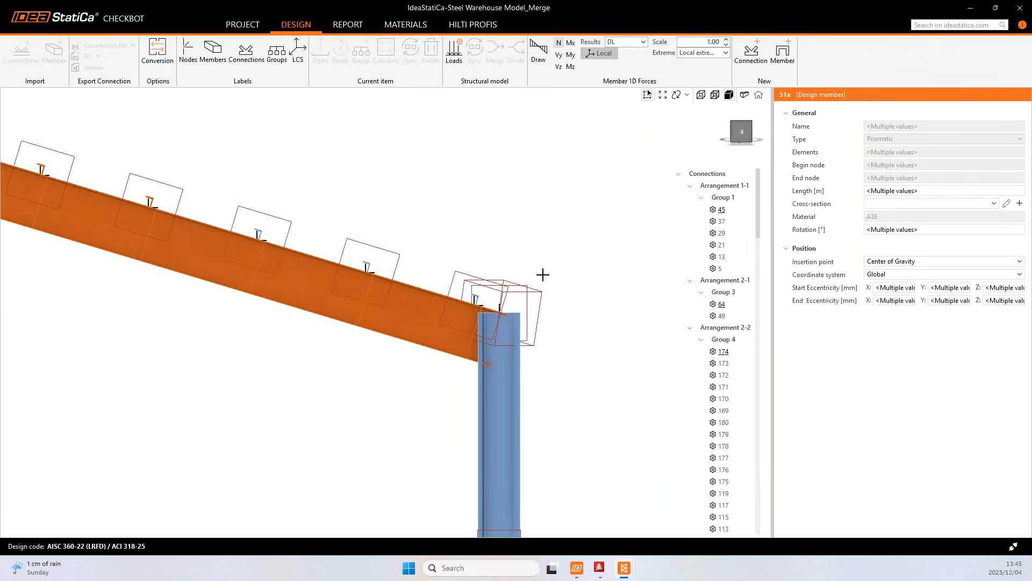
- Check the purlin selection across the whole roof in the isometric view and return to the face-on gable view
left_click(759, 95)
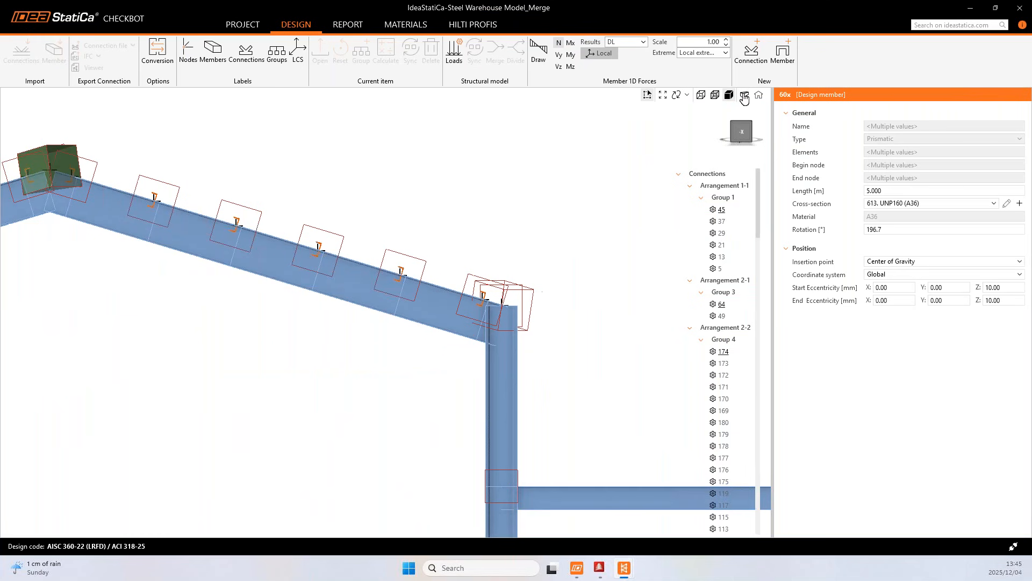
scroll(479, 278, "up", 5)
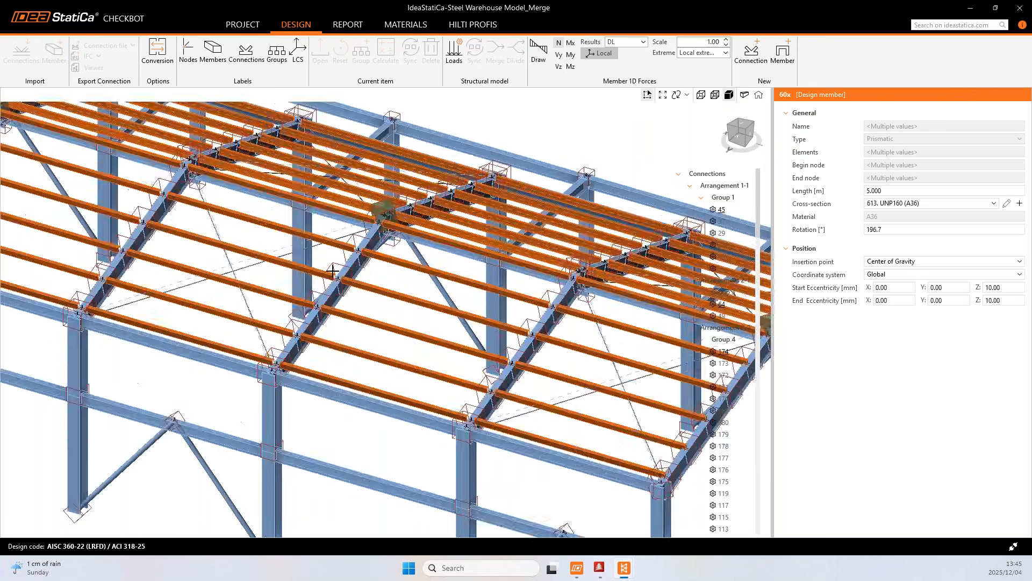
scroll(412, 306, "down", 3)
scroll(413, 305, "down", 3)
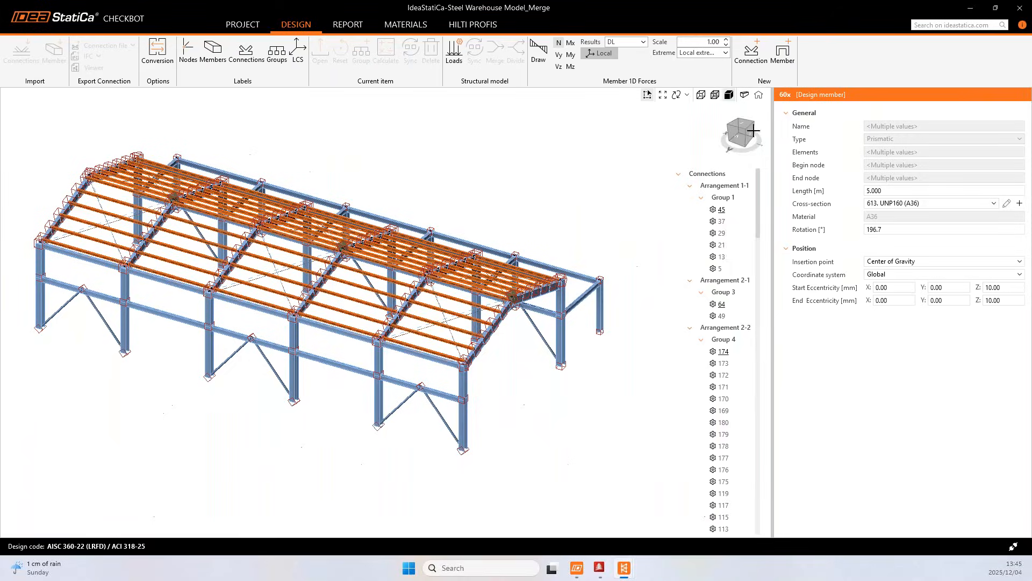
left_click(750, 134)
left_click(750, 134)
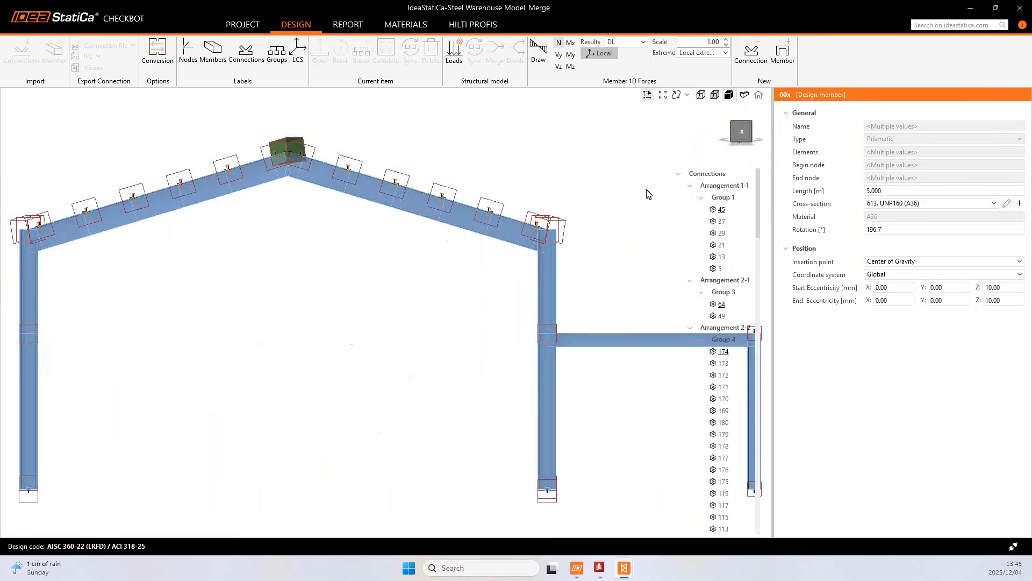
- Set the insertion point of the selected UNP160 purlins to Top
scroll(466, 217, "up", 8)
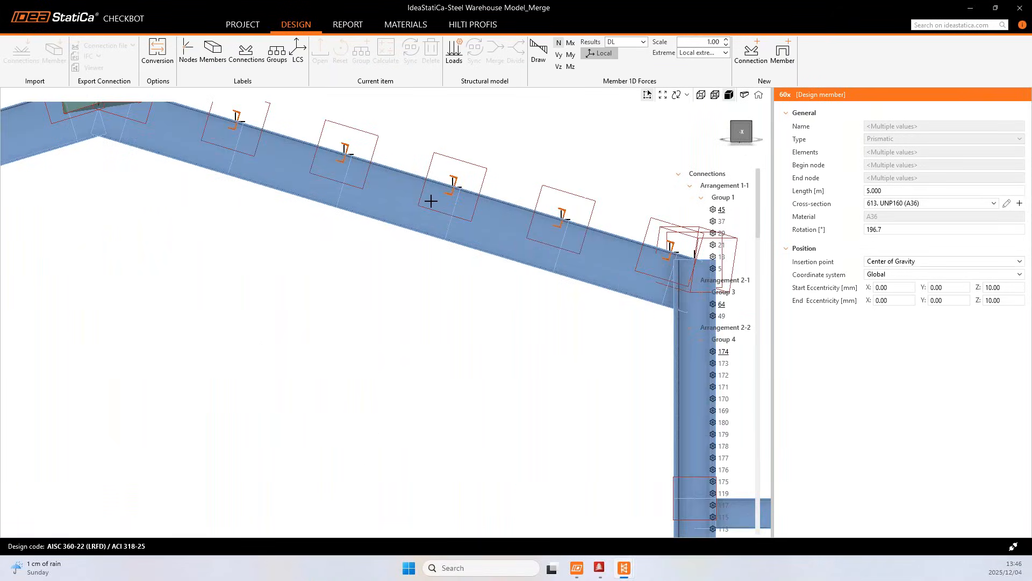
left_click(907, 264)
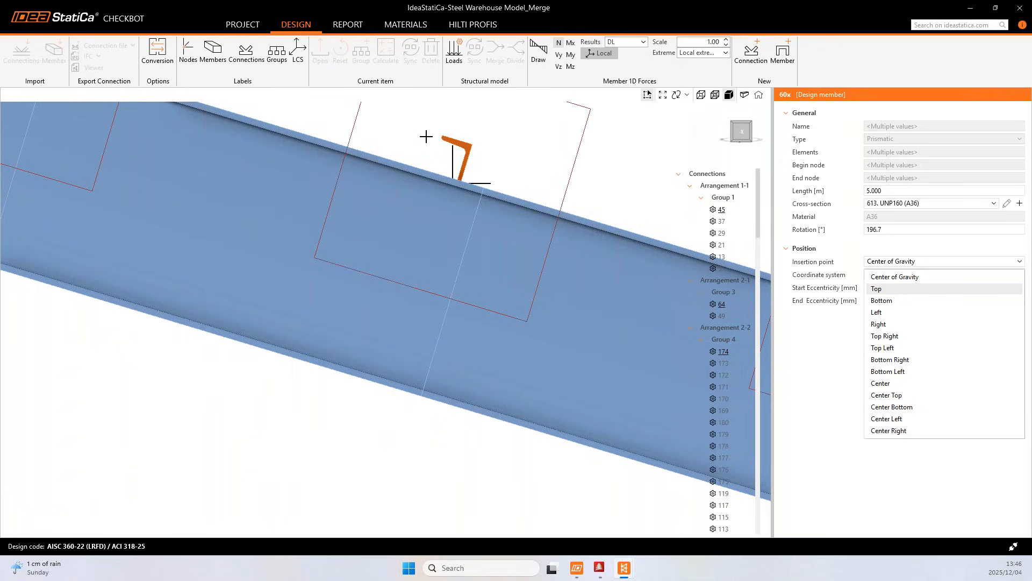
left_click(434, 122)
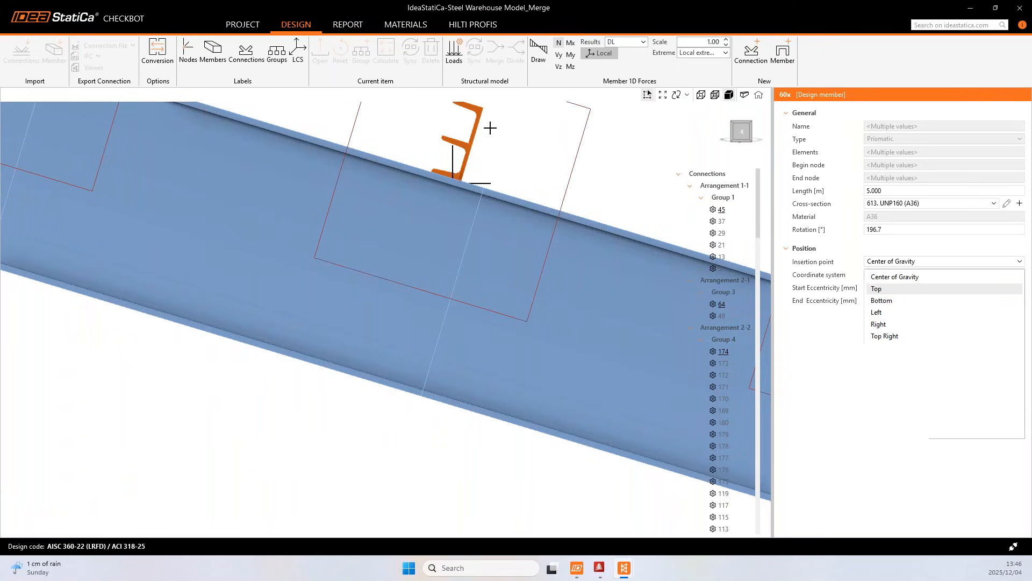
key("Down")
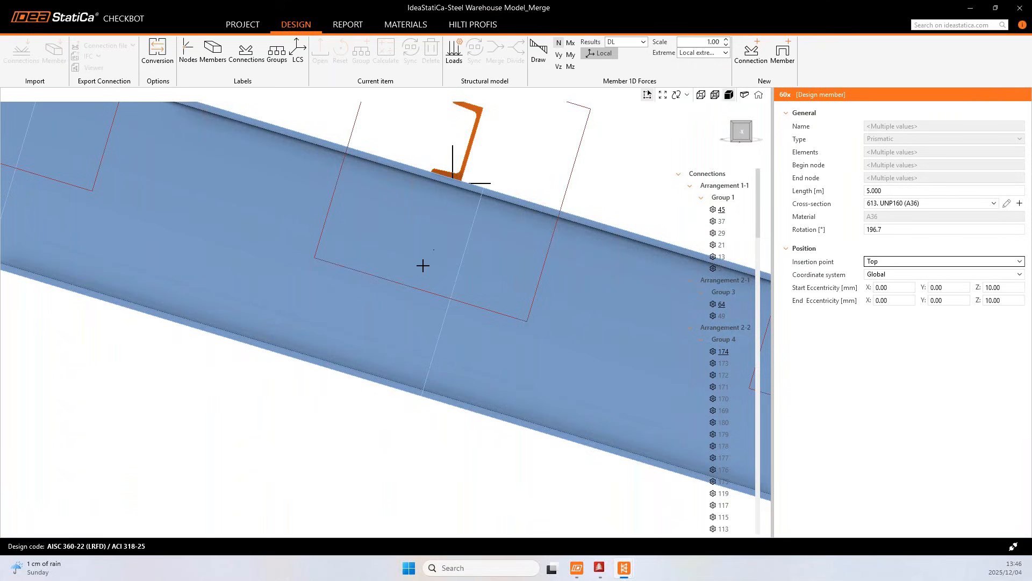
- Examine how the repositioned purlins sit on the rafters, up close and across the whole warehouse in 3D
scroll(401, 247, "down", 5)
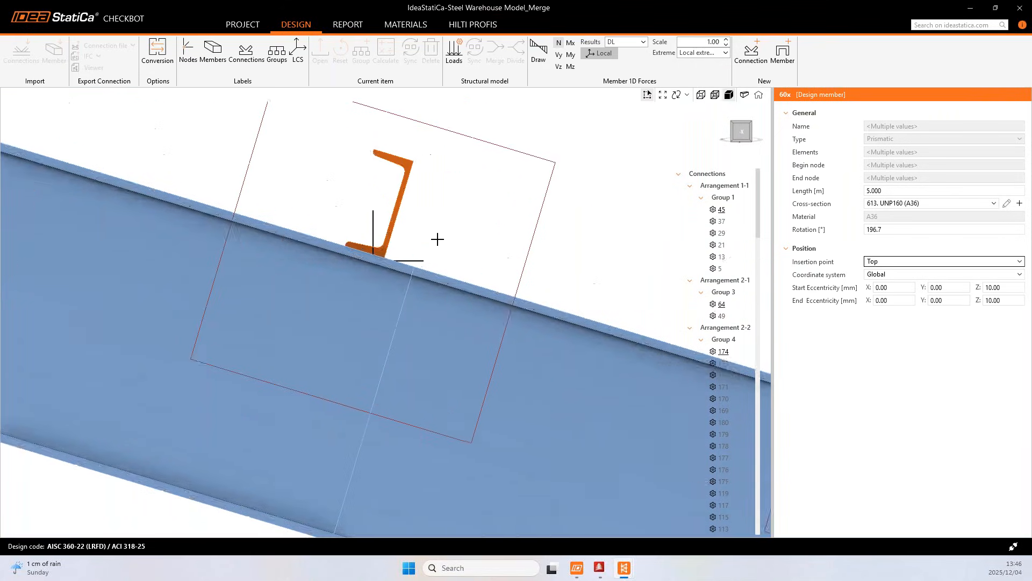
middle_click_drag(390, 277, 477, 285)
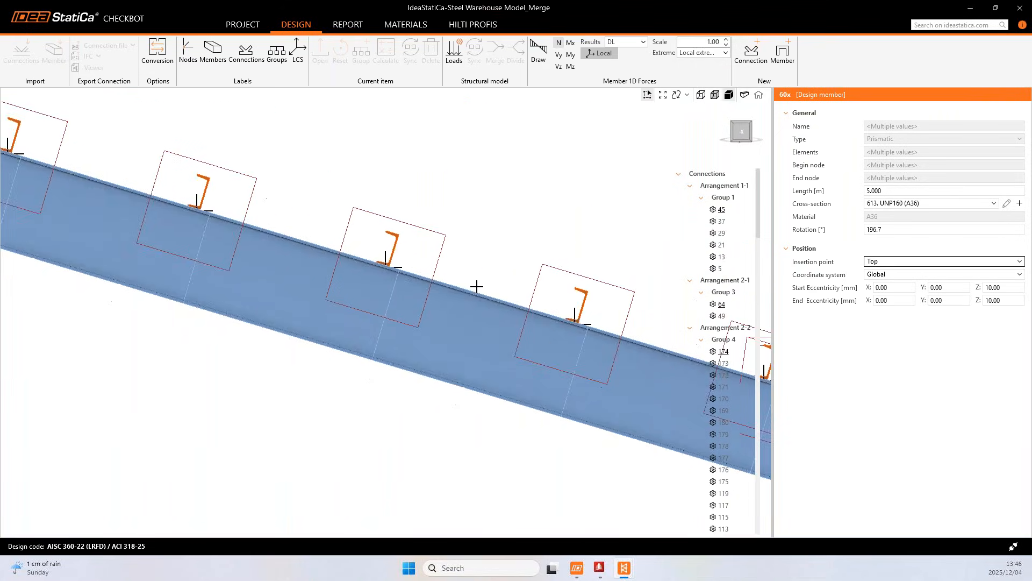
scroll(419, 277, "down", 3)
right_click_drag(417, 223, 340, 218)
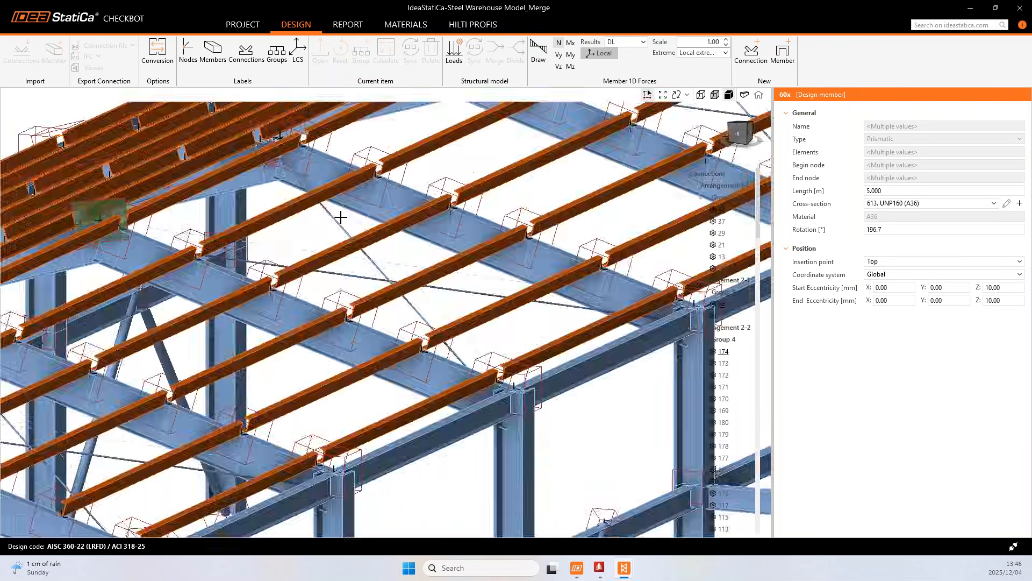
scroll(340, 218, "down", 5)
scroll(372, 272, "up", 1)
right_click_drag(445, 266, 424, 265)
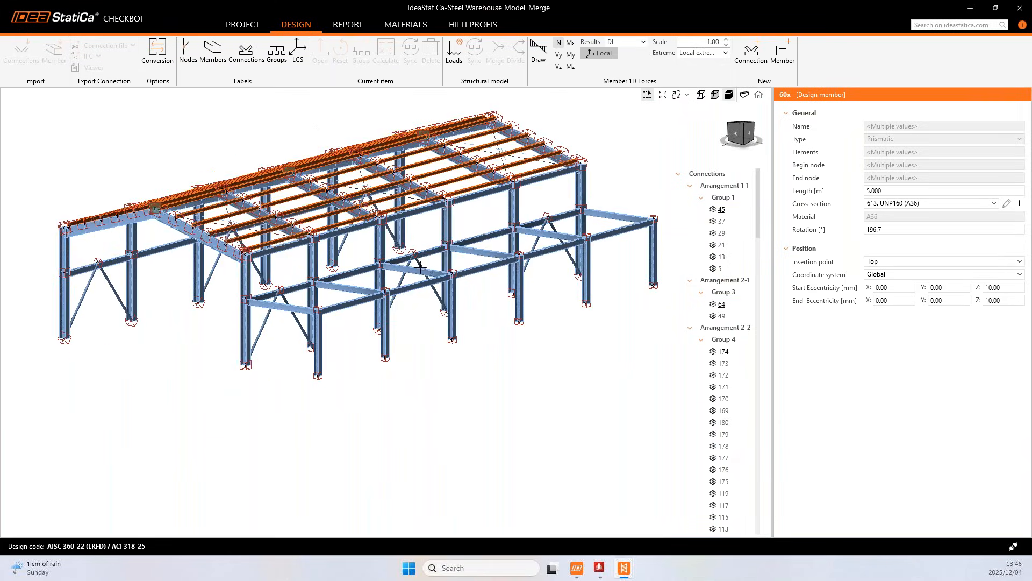
middle_click_drag(491, 304, 465, 305)
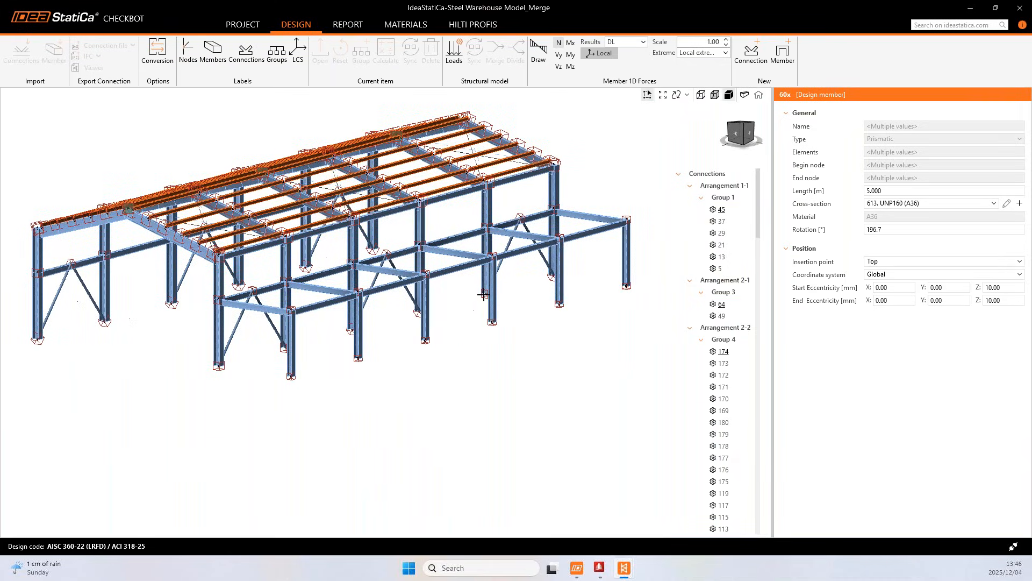
right_click_drag(454, 352, 526, 295)
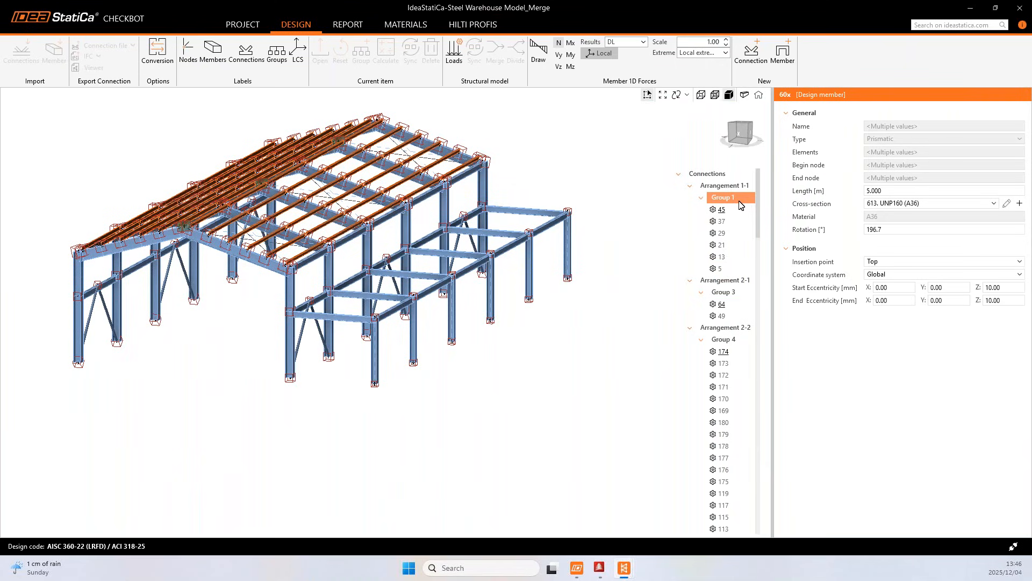
- Show the connections of Group 1 and then Group 3 highlighted in the model, viewing Group 3 from the outer column line
left_click(724, 210)
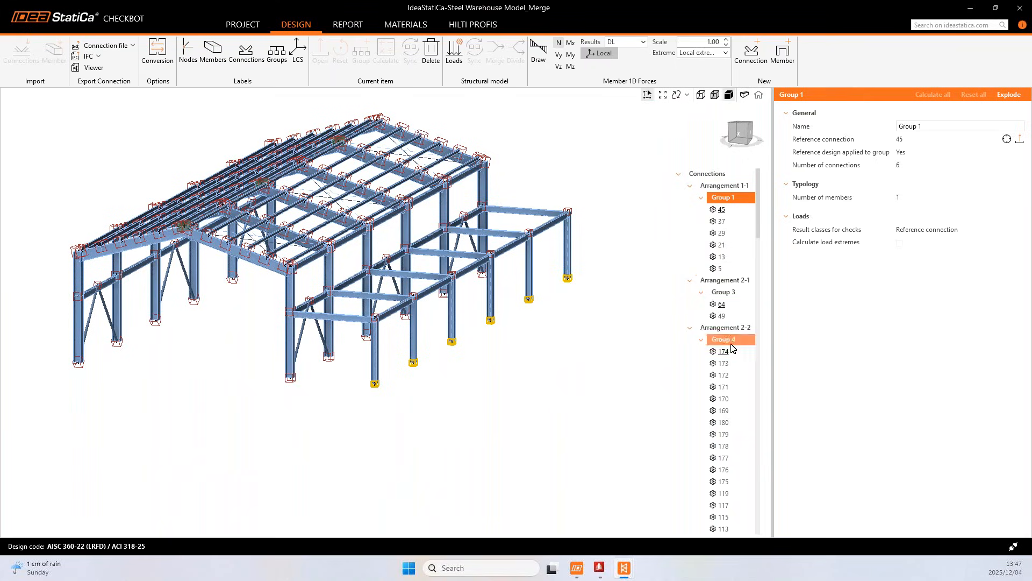
left_click(727, 293)
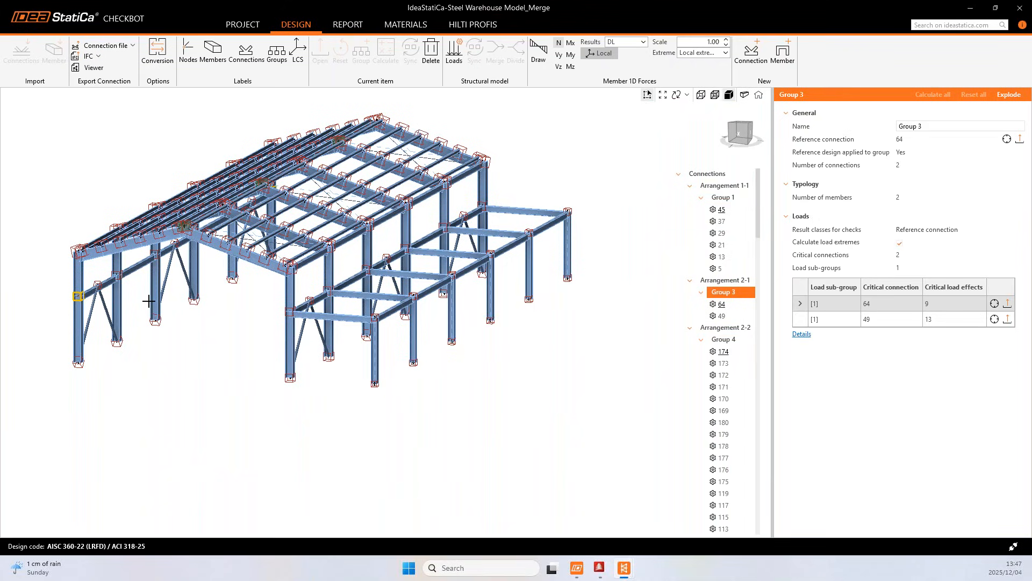
scroll(148, 300, "up", 3)
right_click_drag(196, 268, 331, 294)
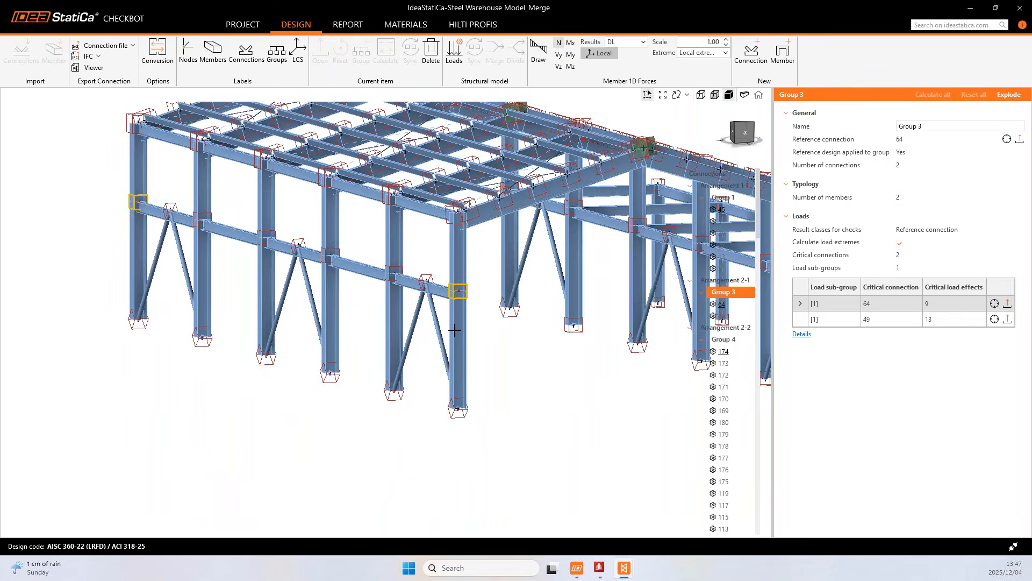
middle_click_drag(345, 275, 340, 287)
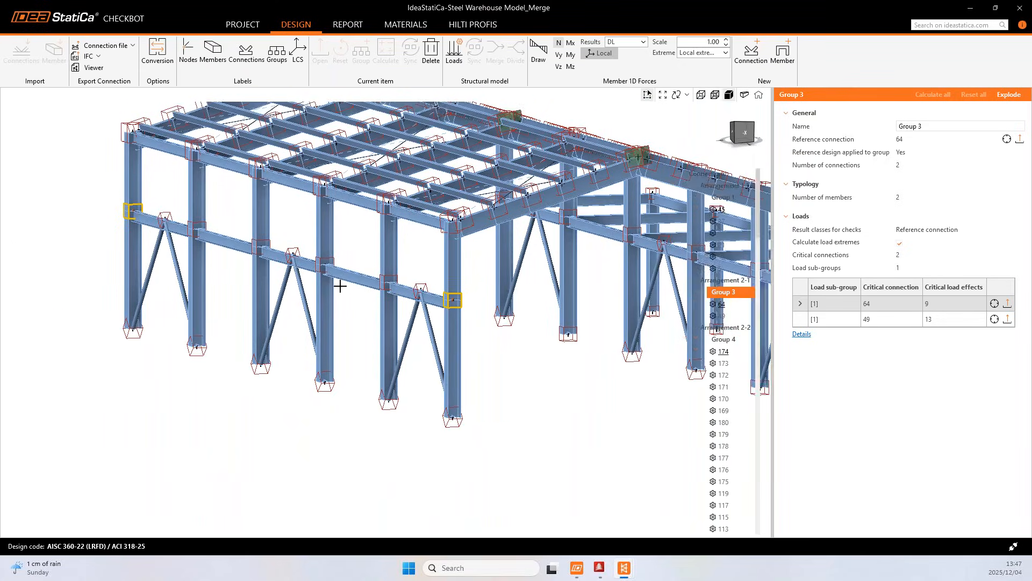
scroll(340, 286, "down", 3)
- Show the Group 4 connections highlighted in the whole model
left_click(733, 338)
middle_click_drag(577, 289, 539, 295, "ctrl")
scroll(466, 313, "down", 3)
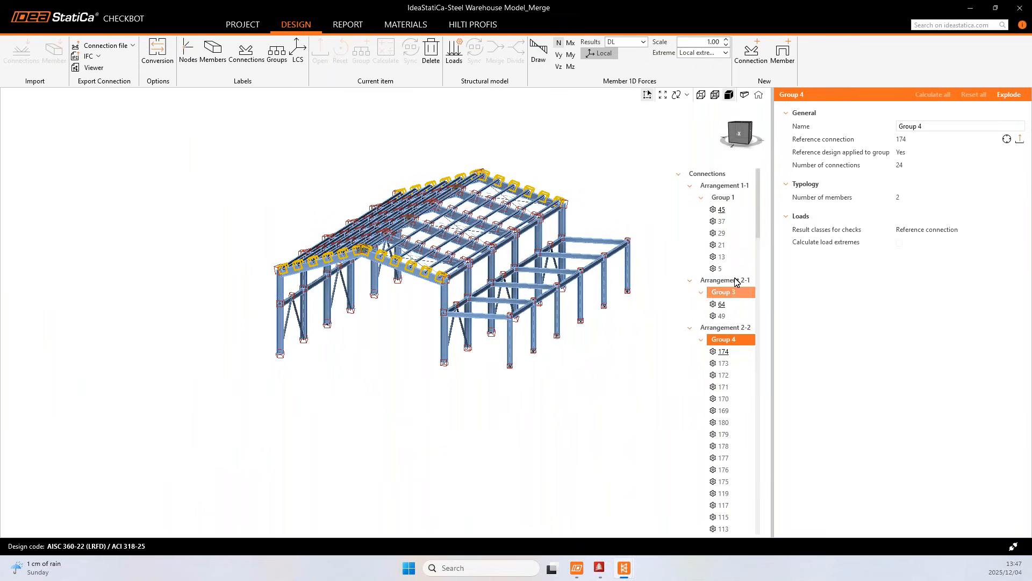
- Inspect brace-to-beam connection 72 in the lower side frame and show all connections of its Group 6
scroll(529, 302, "up", 2)
scroll(529, 303, "up", 5)
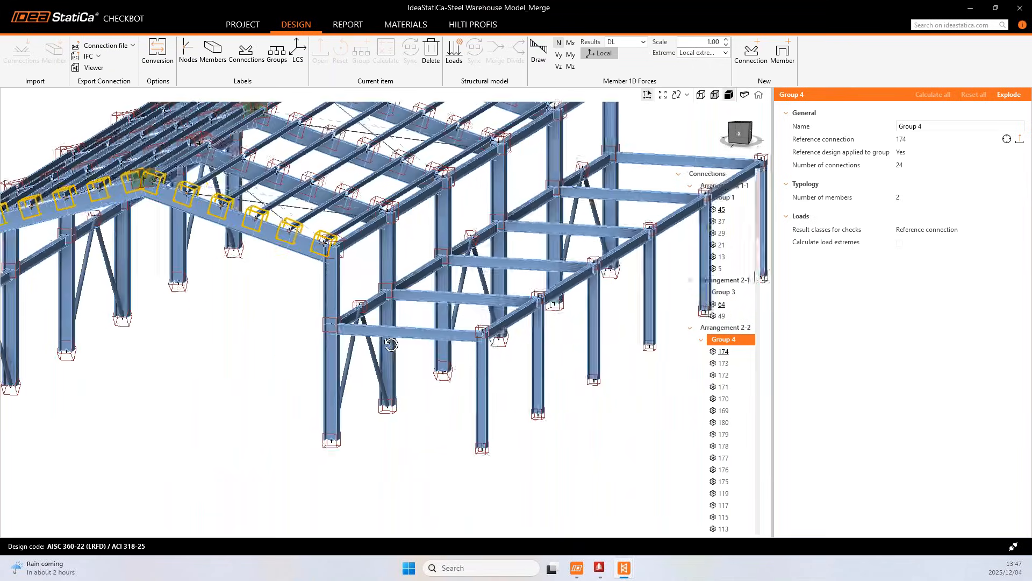
scroll(365, 276, "up", 3)
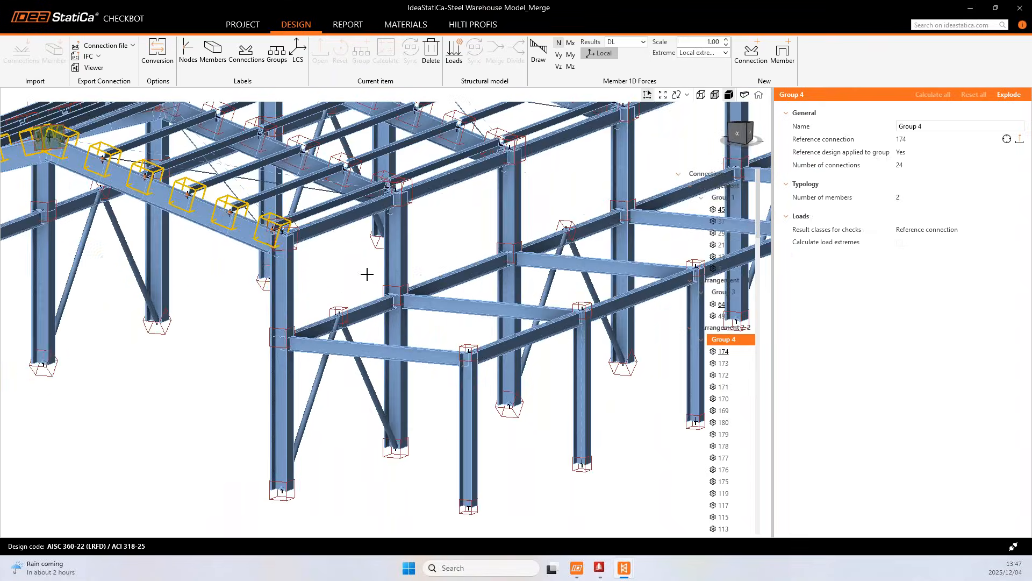
scroll(325, 323, "up", 3)
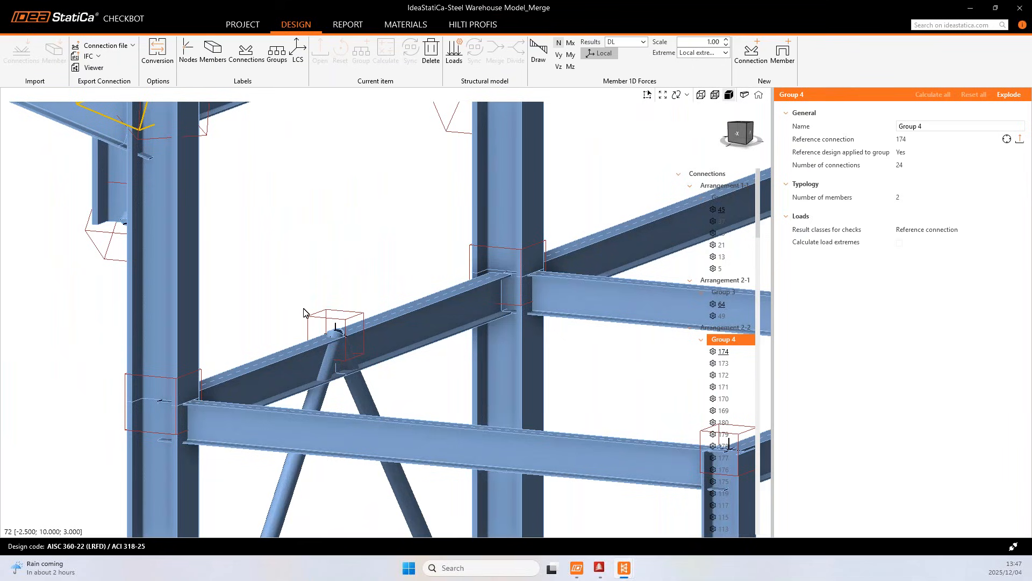
left_click(318, 322)
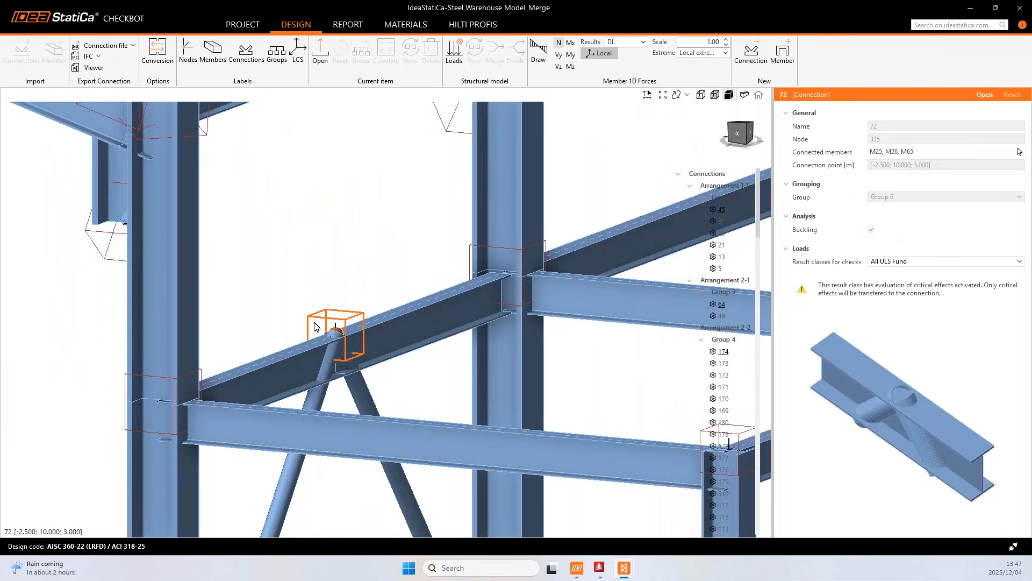
scroll(285, 323, "down", 10)
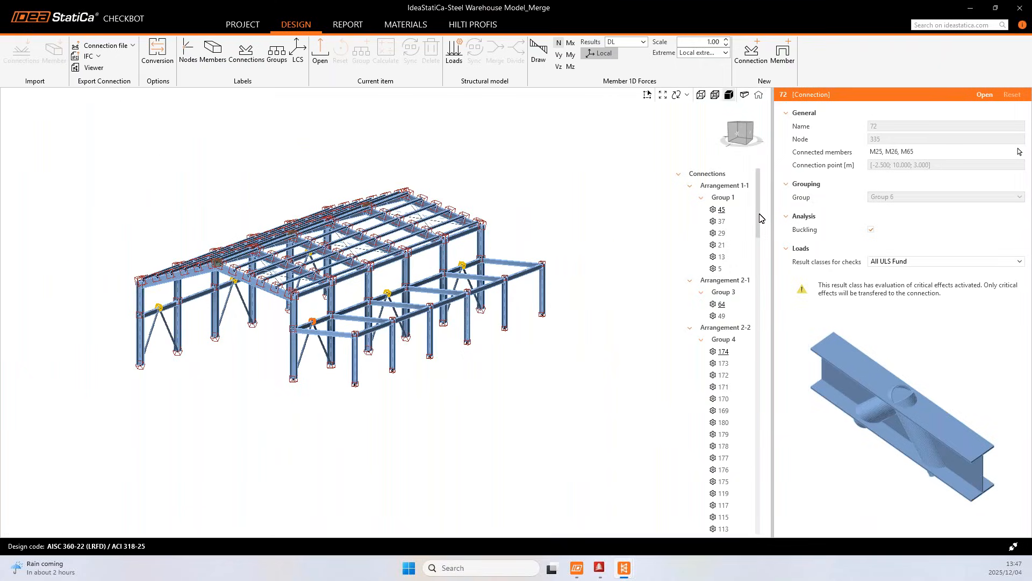
left_click_drag(763, 210, 770, 304)
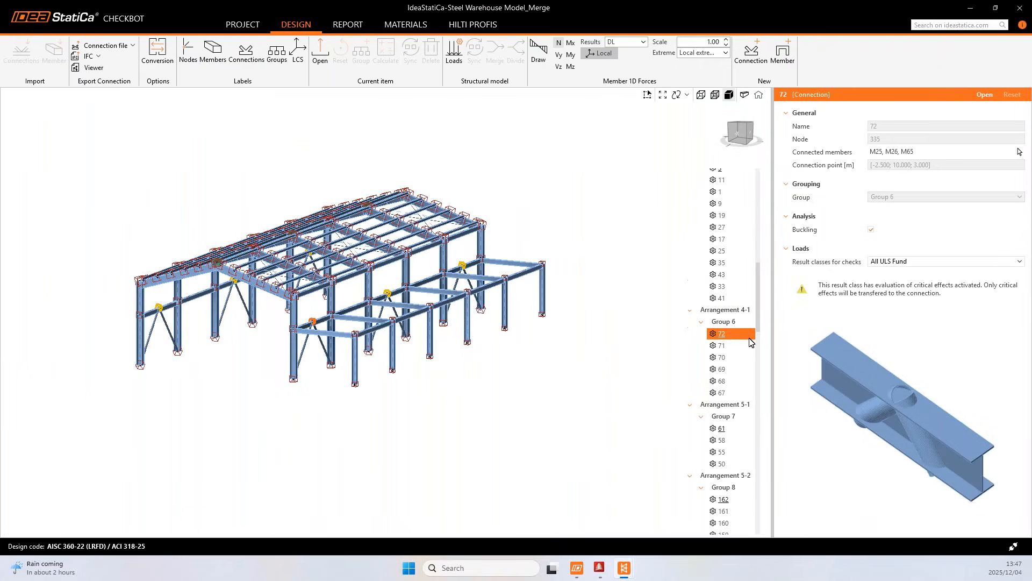
left_click(733, 324)
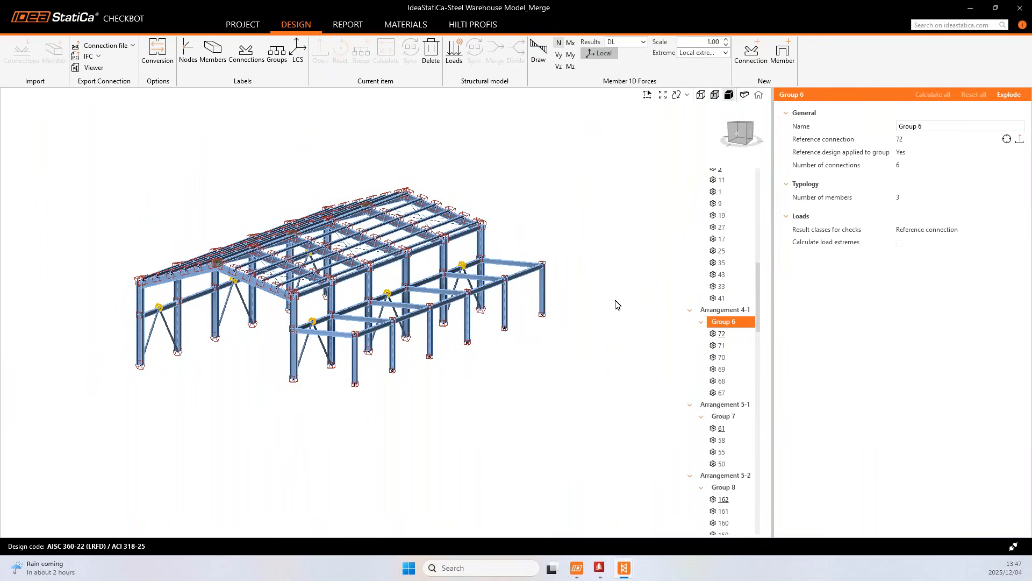
- Open Group 6's reference connection 72 in IDEA StatiCa Connection
scroll(219, 312, "up", 2)
scroll(219, 312, "up", 2)
mouse_move(350, 349)
middle_mouse_down()
mouse_move(337, 343)
mouse_move(349, 342)
middle_mouse_up()
middle_click_drag(366, 331, 320, 342)
middle_click_drag(466, 349, 390, 346)
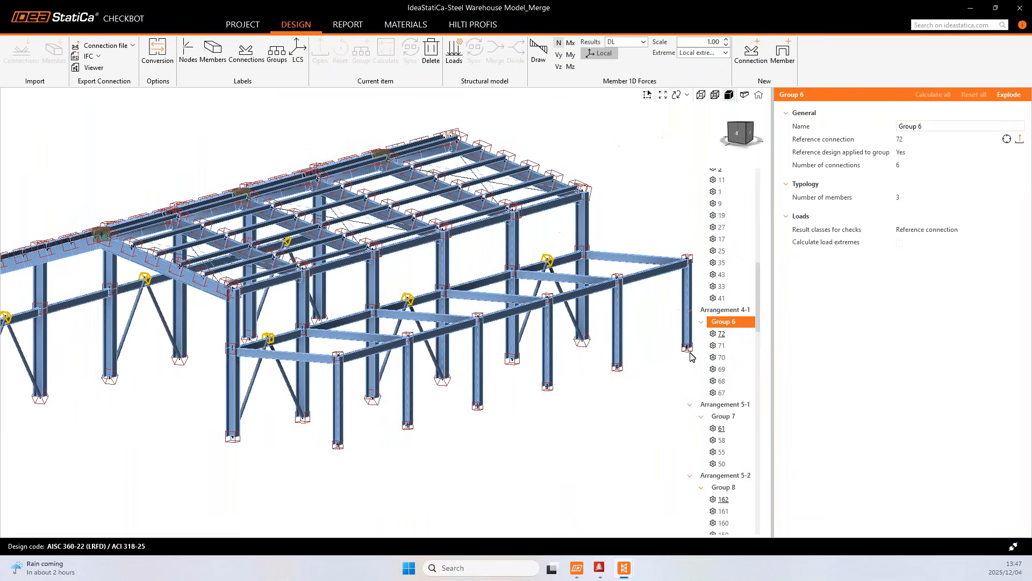
right_click(733, 324)
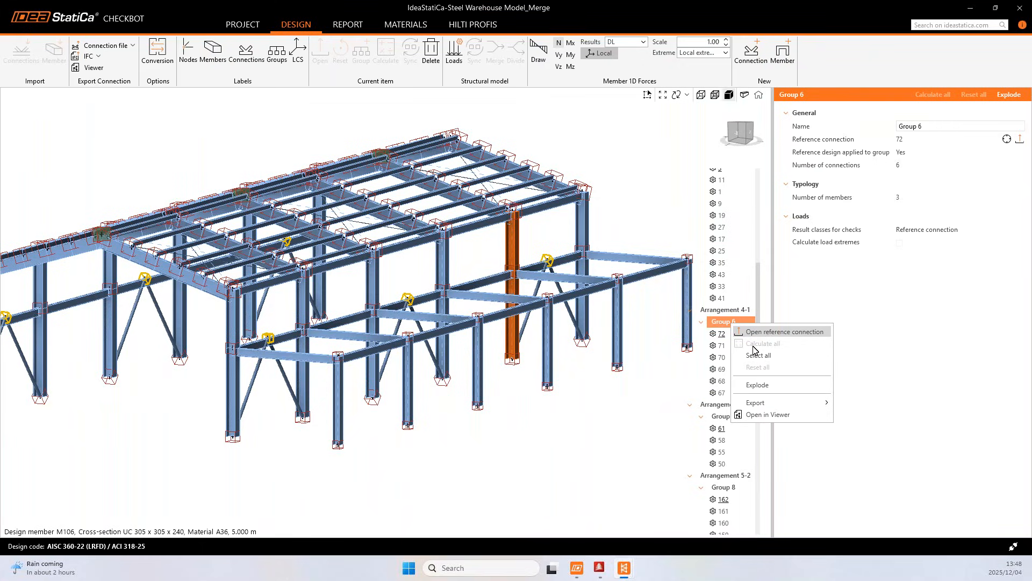
left_click(768, 337)
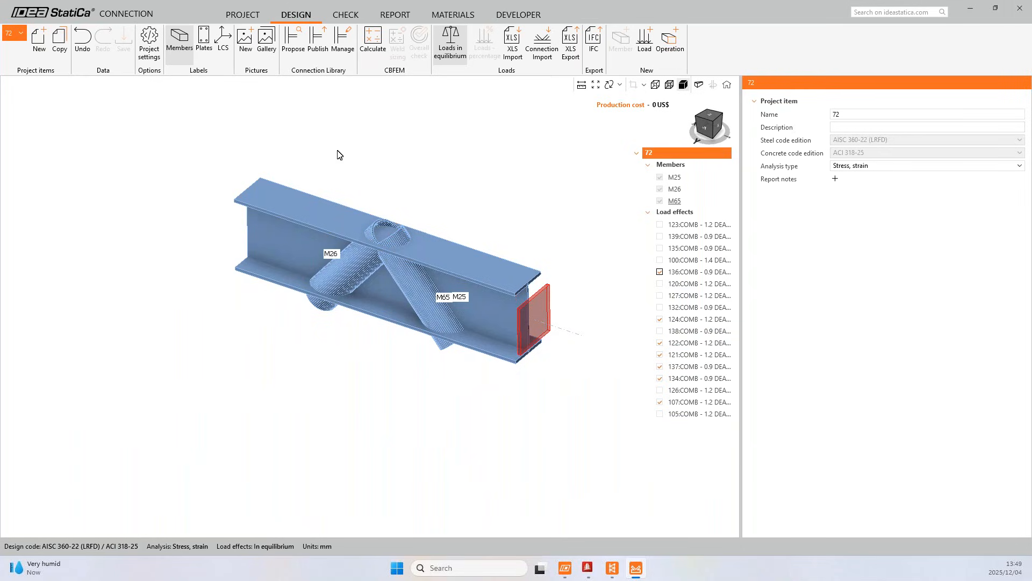
- Examine connection 72's members and the options for its load effects, and return to Checkbot
right_click_drag(396, 167, 430, 185)
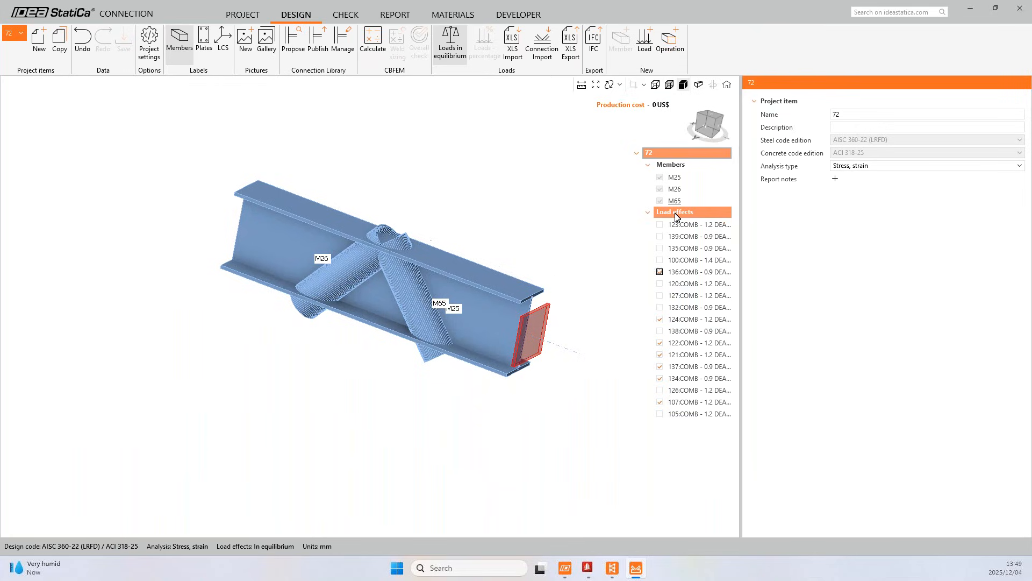
right_click(676, 216)
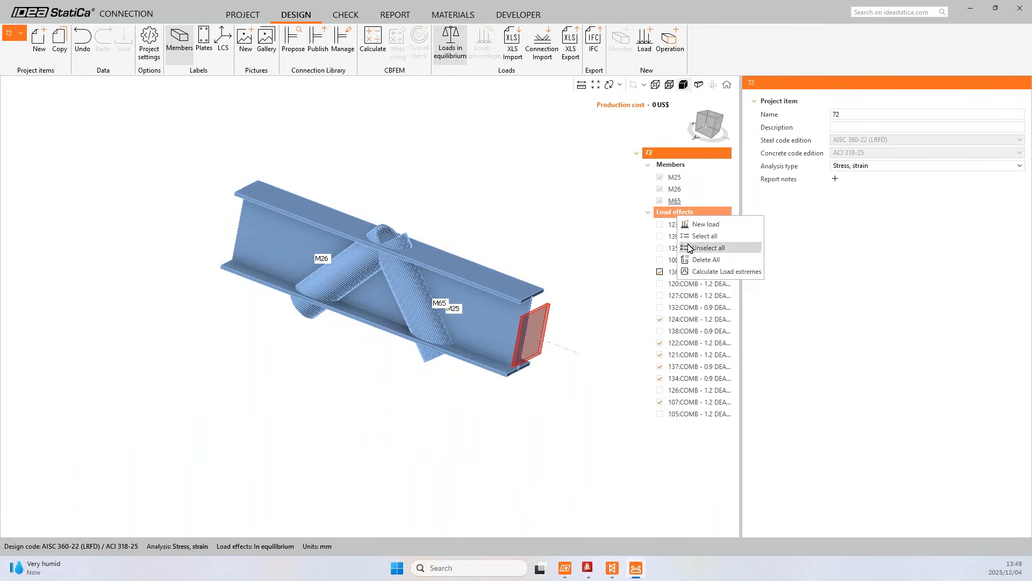
left_click(718, 31)
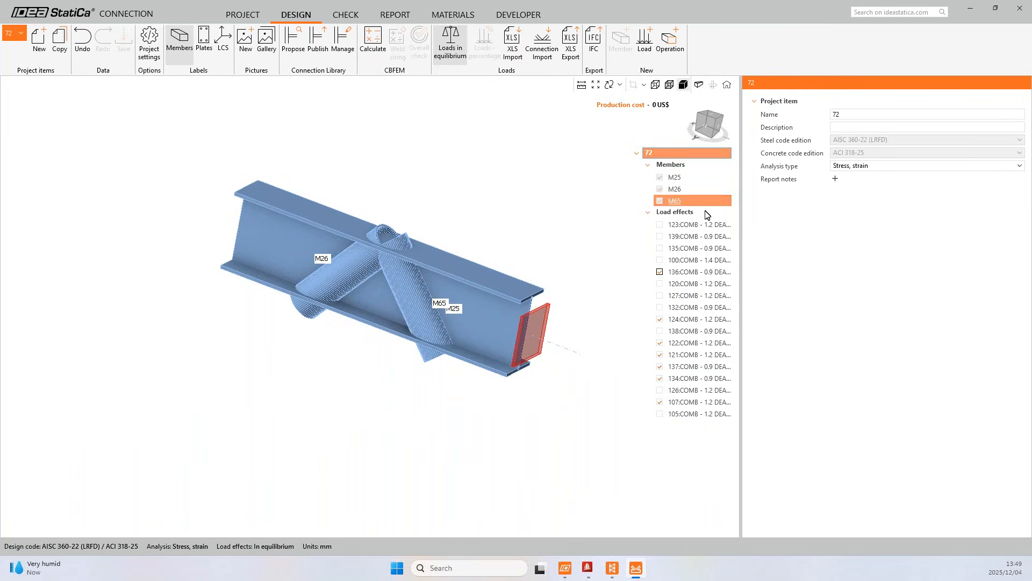
left_click(695, 238)
left_click(710, 154)
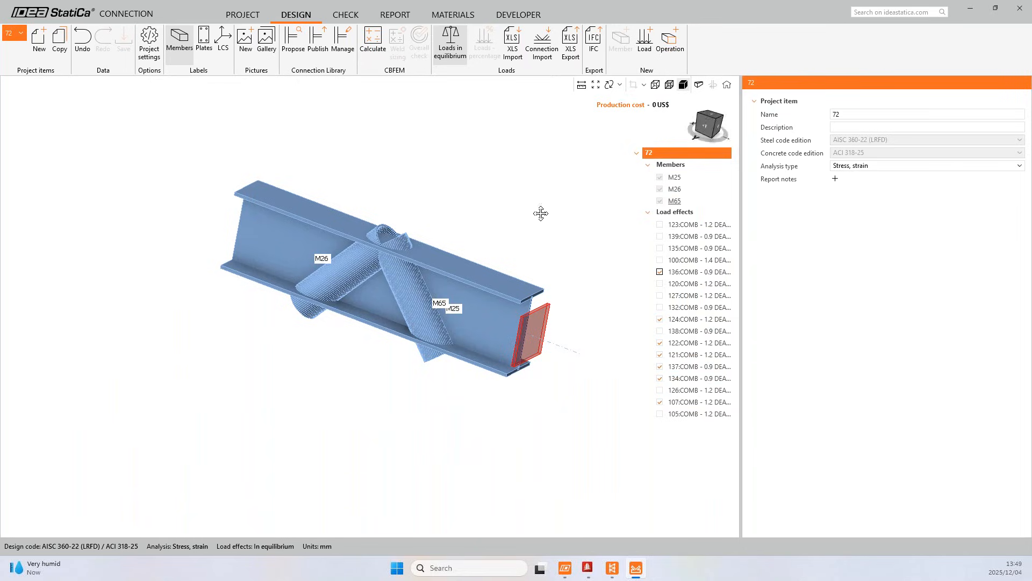
middle_click_drag(539, 212, 522, 226)
left_click(1020, 8)
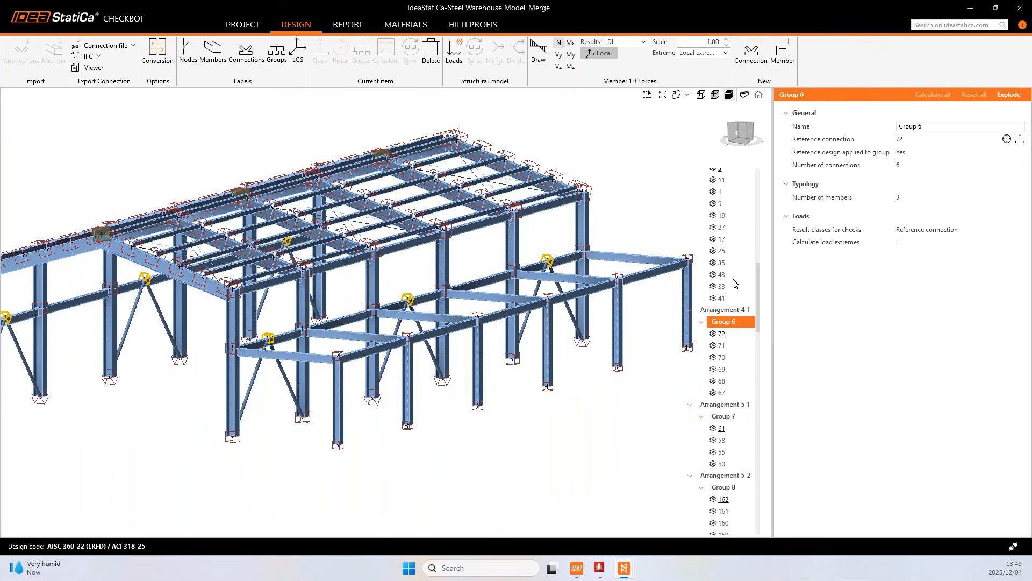
- Enable the calculation of load extremes for Group 6
left_click(899, 244)
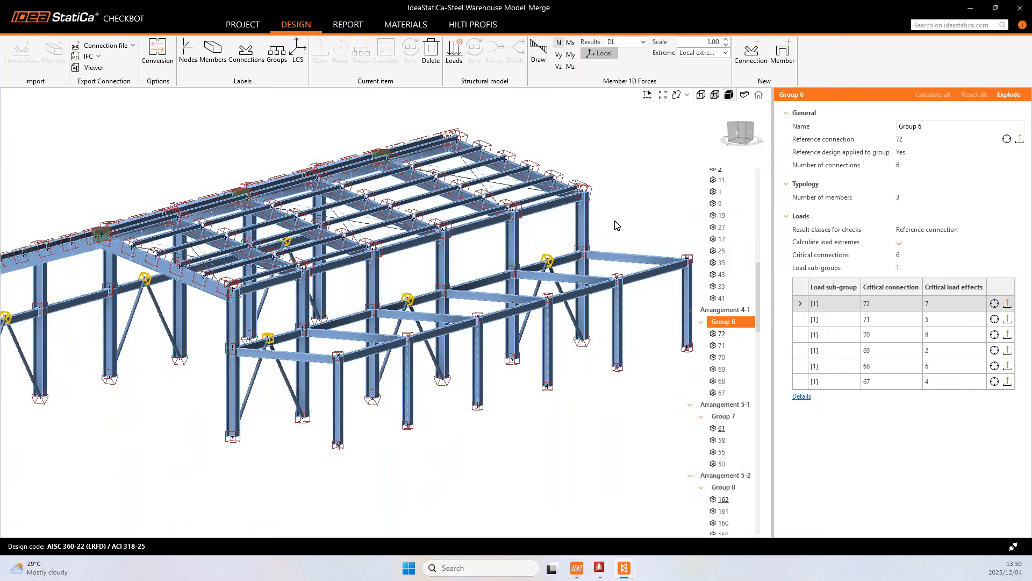
scroll(504, 316, "down", 2)
middle_click_drag(503, 316, 549, 312)
- Reopen Group 6's reference connection 72 and have the Connection Library propose designs for its current geometry
right_click(733, 325)
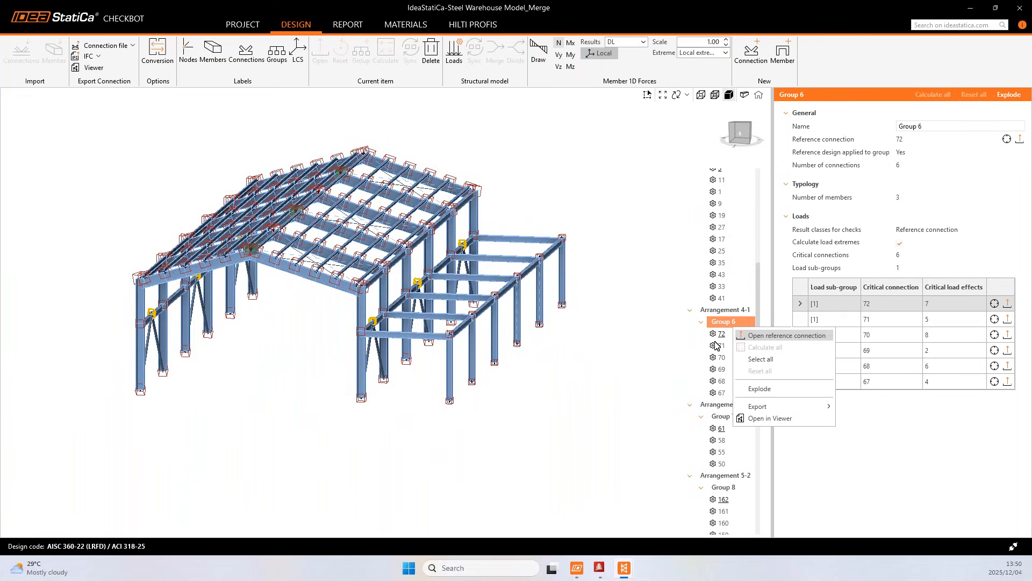
key("Escape")
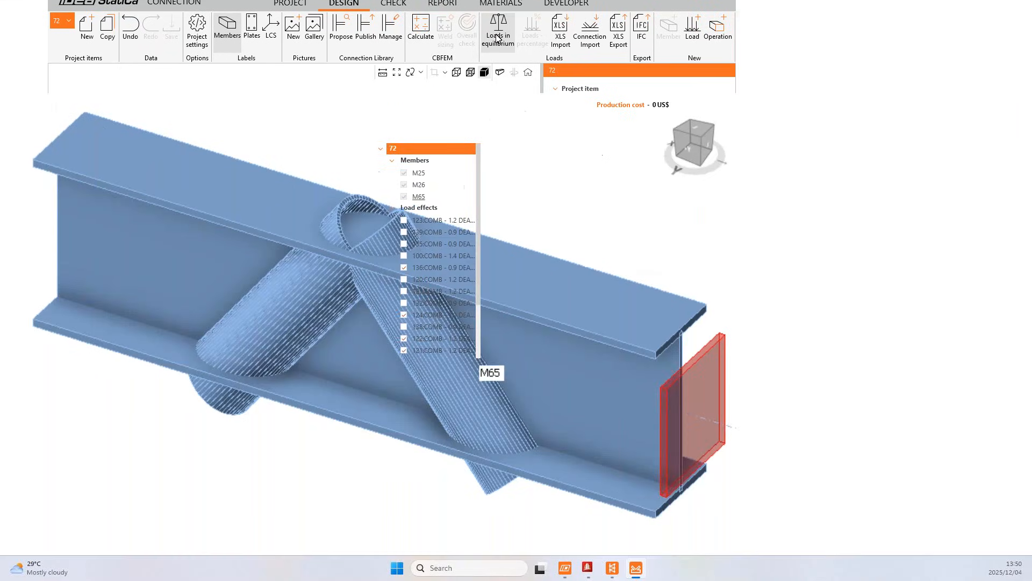
scroll(410, 223, "down", 2)
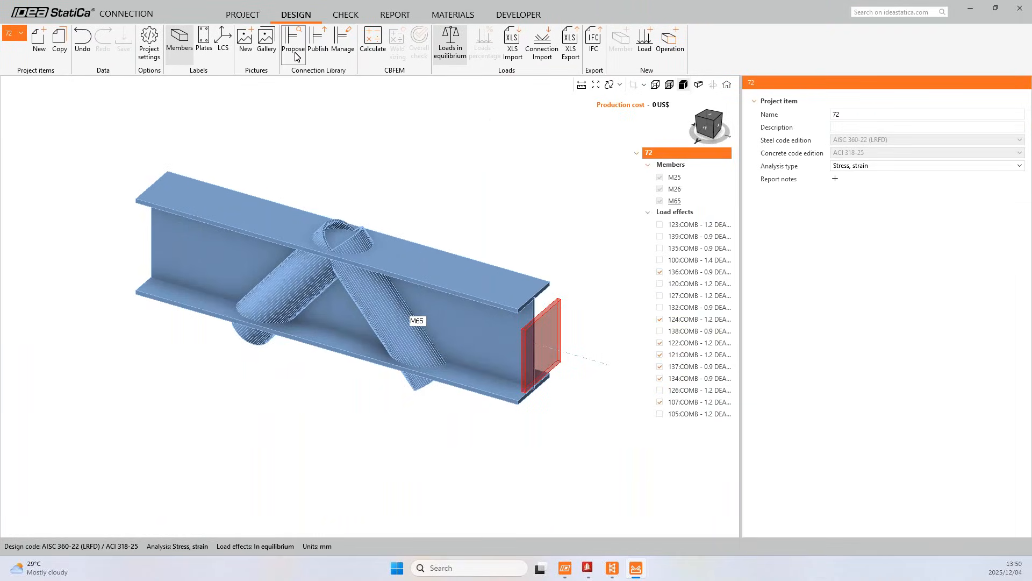
left_click(316, 64)
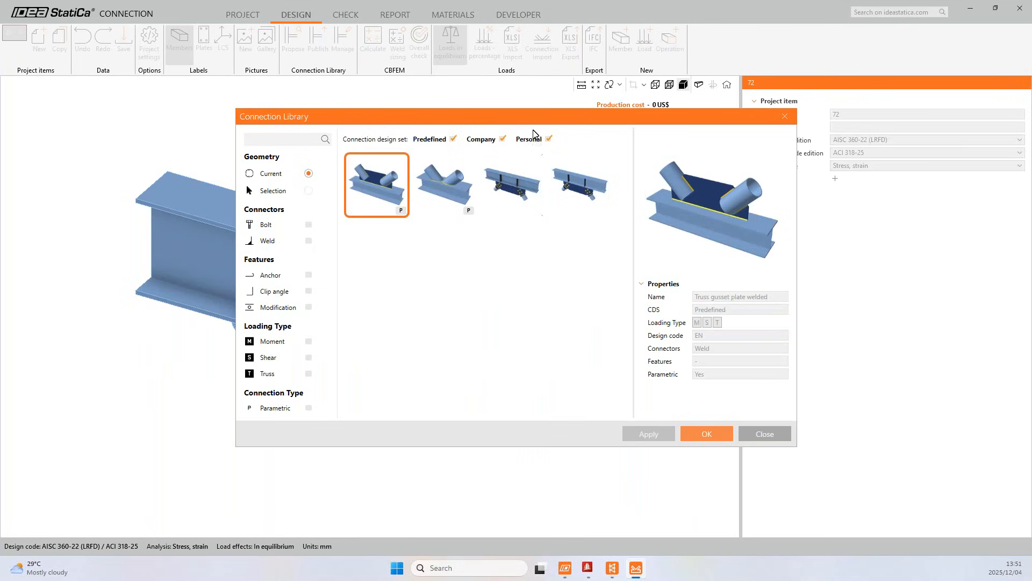
left_click_drag(530, 123, 467, 128)
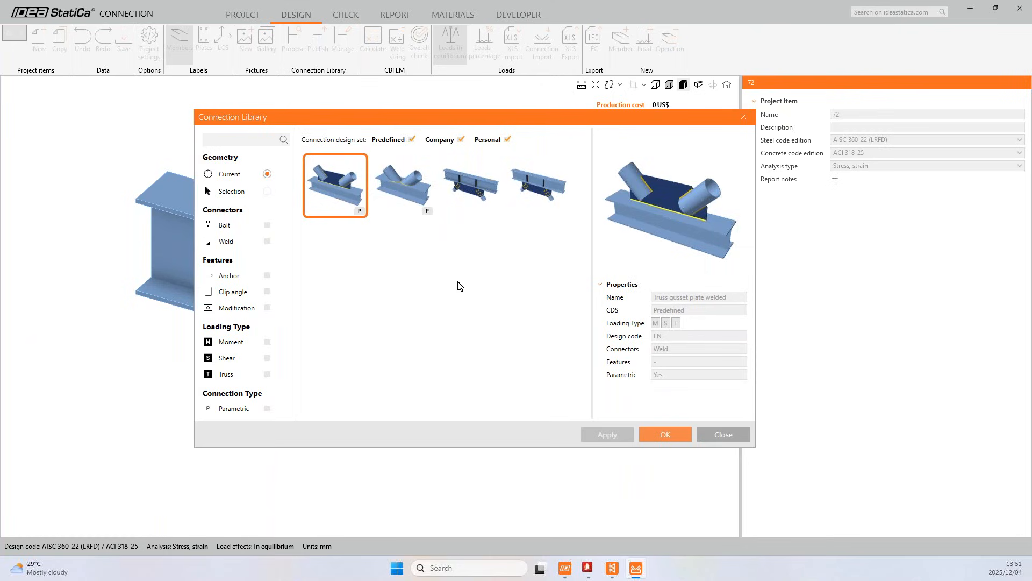
- Apply the personal library design N72-STW_25.1 to connection 72 with A36 steel, E70xx welds and 16 A325M bolts
left_click(471, 201)
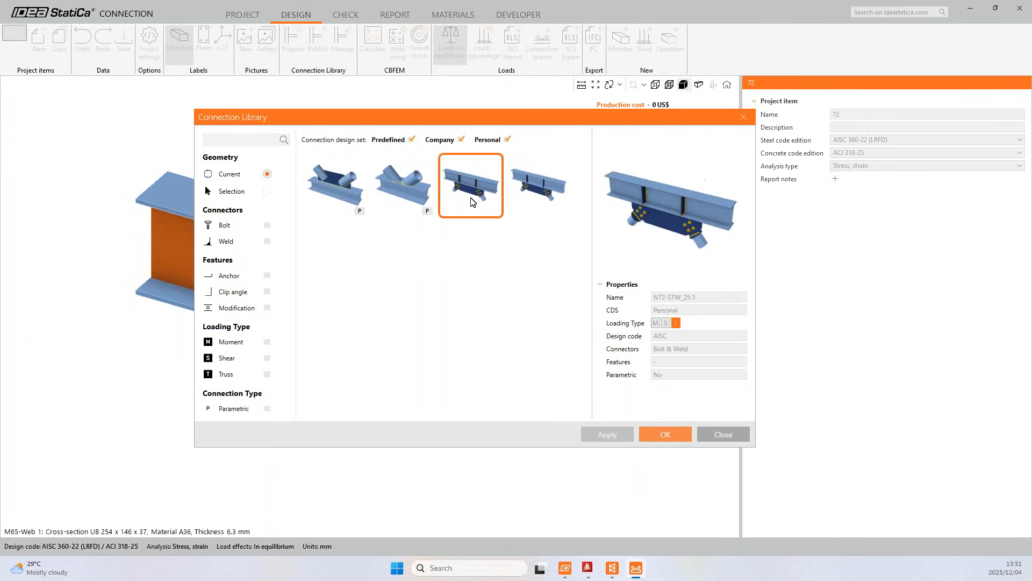
left_click(408, 185)
left_click(530, 208)
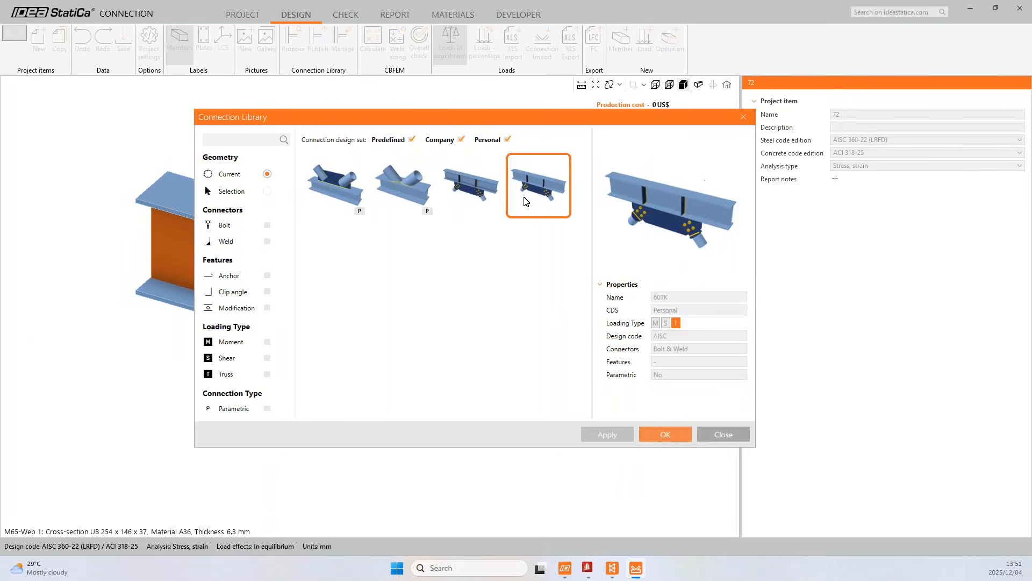
left_click(479, 199)
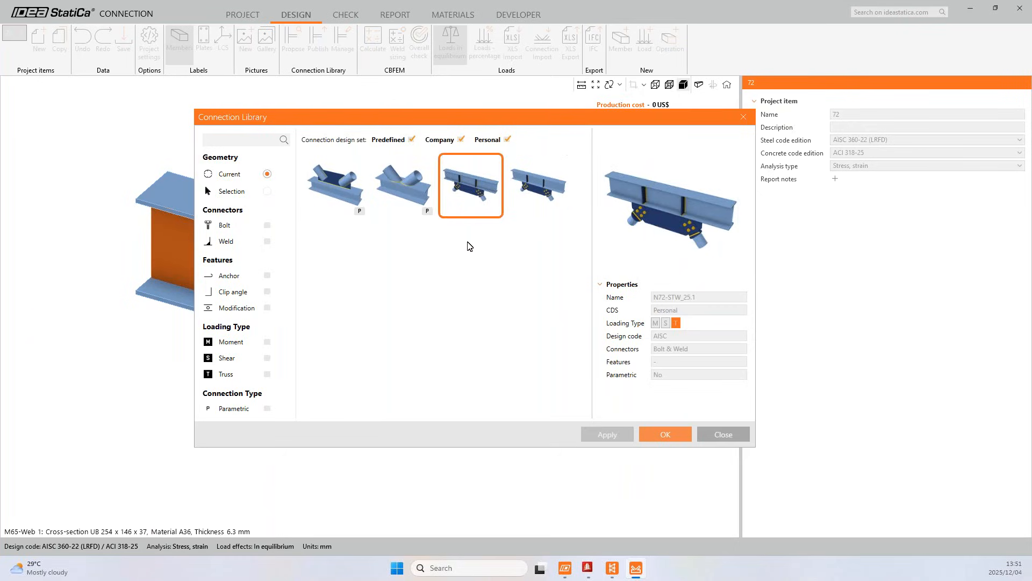
left_click(665, 434)
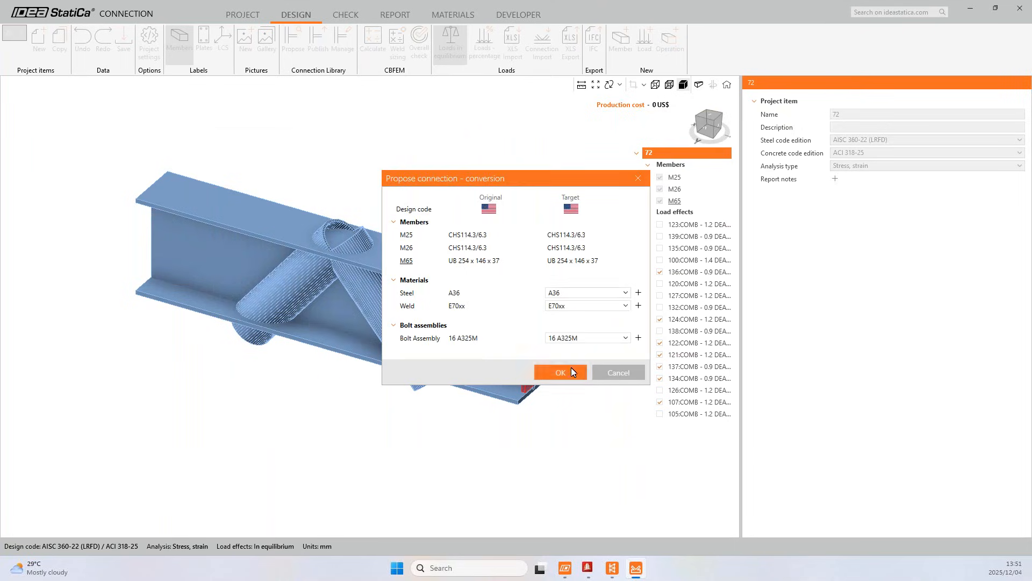
left_click(560, 372)
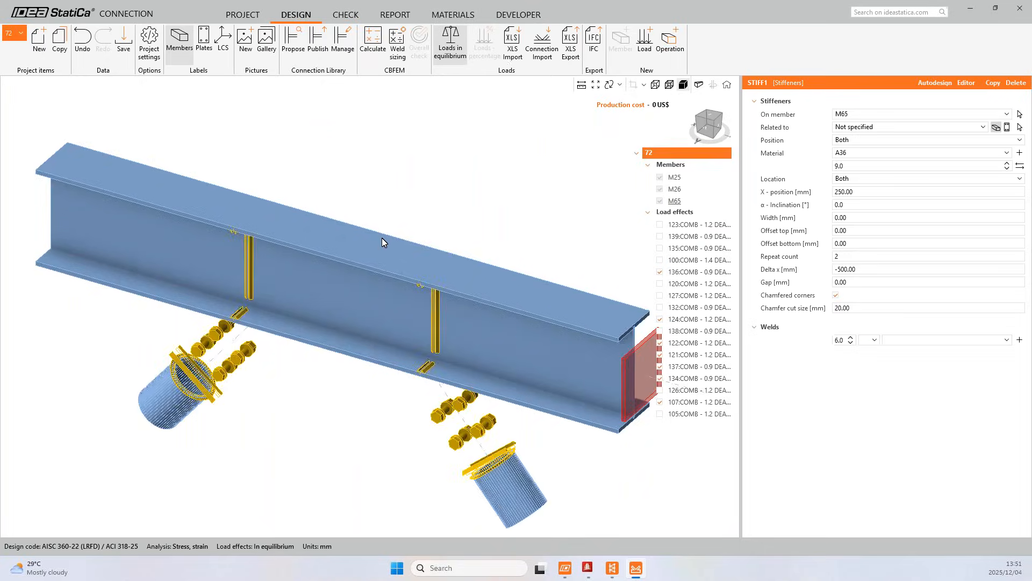
- Check the gusset plate, bolts and stiffeners of connection 72, save the design and return to Checkbot
scroll(395, 251, "down", 2)
mouse_move(507, 321)
right_mouse_down()
mouse_move(482, 330)
mouse_move(491, 323)
right_mouse_up()
scroll(424, 239, "up", 3)
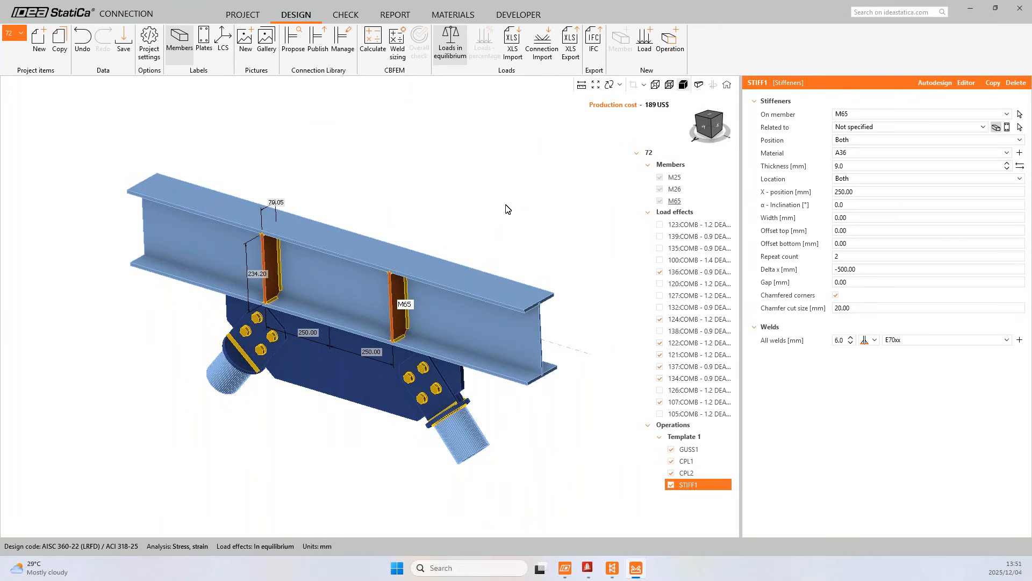
middle_click_drag(376, 223, 415, 186)
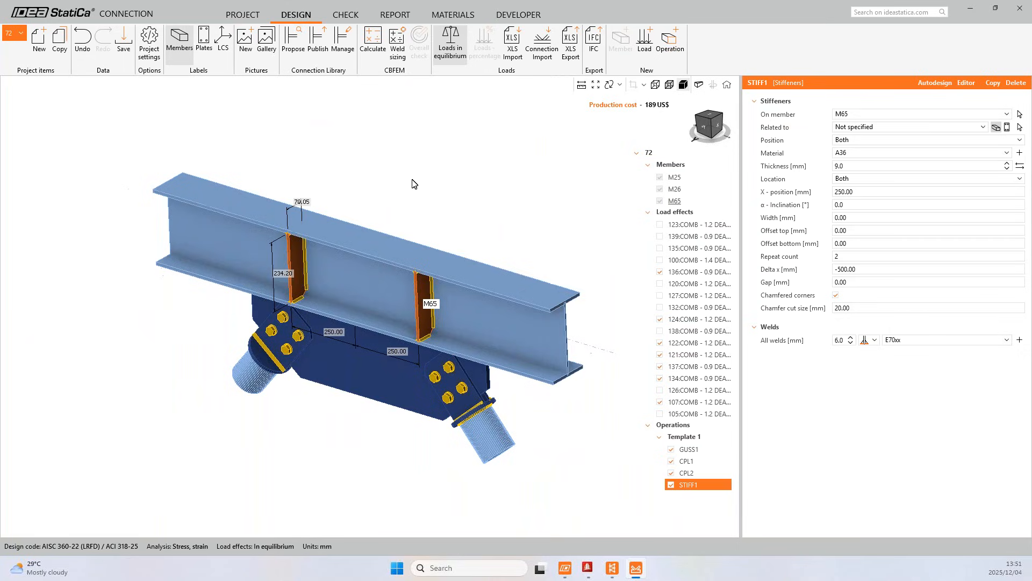
left_click(124, 39)
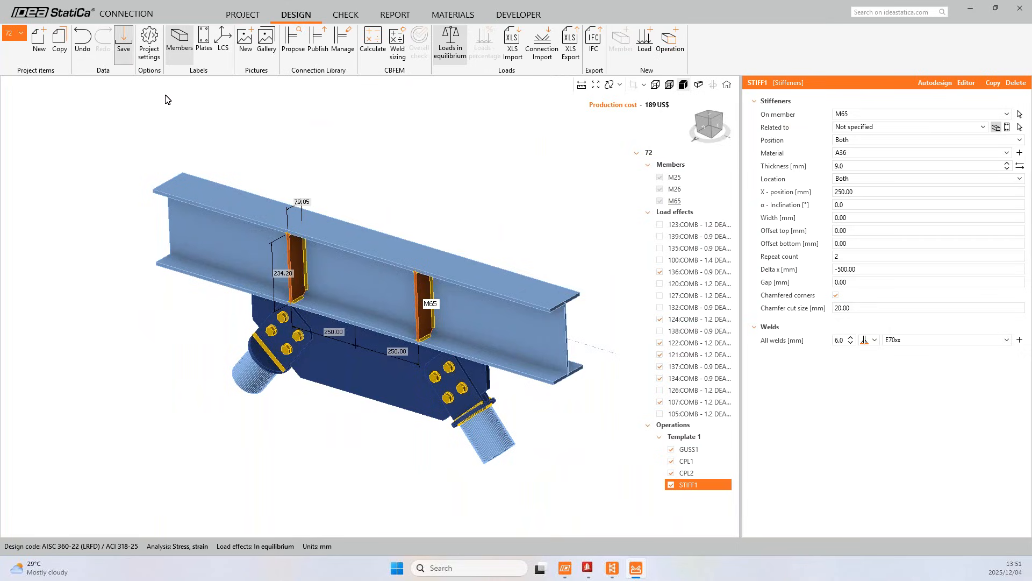
left_click(1021, 7)
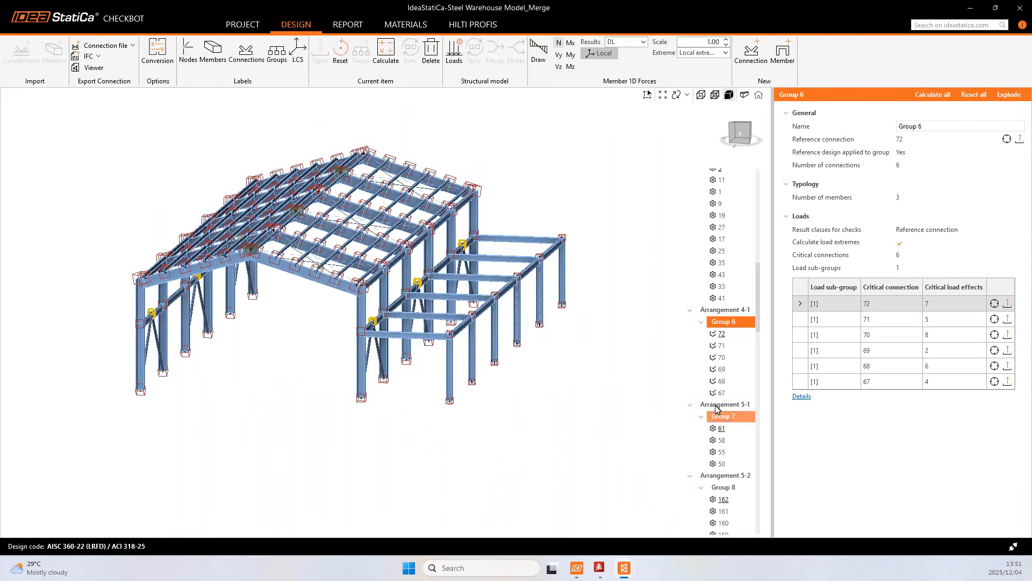
- Calculate all connections of Group 6
right_click(723, 327)
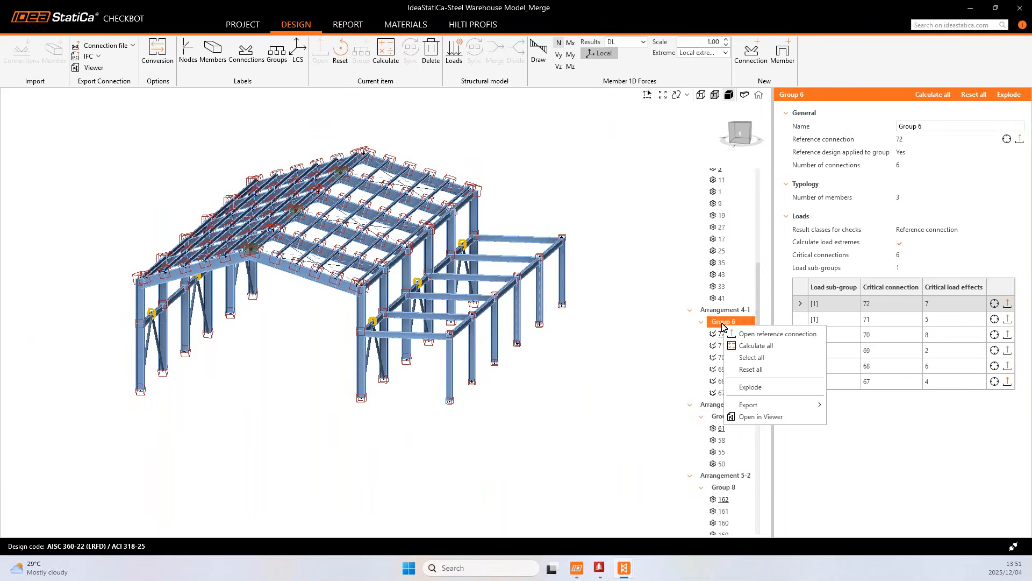
left_click(757, 347)
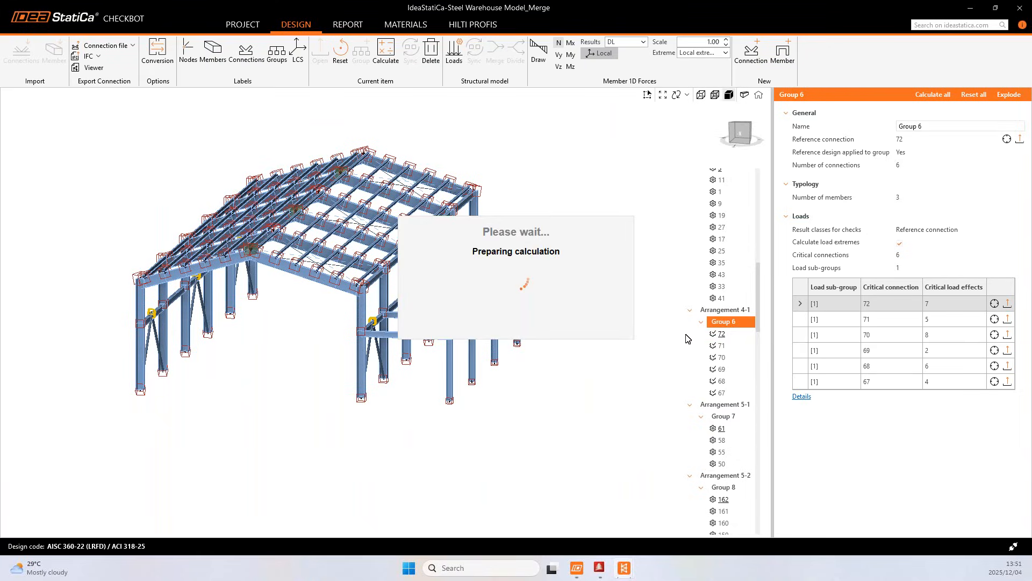
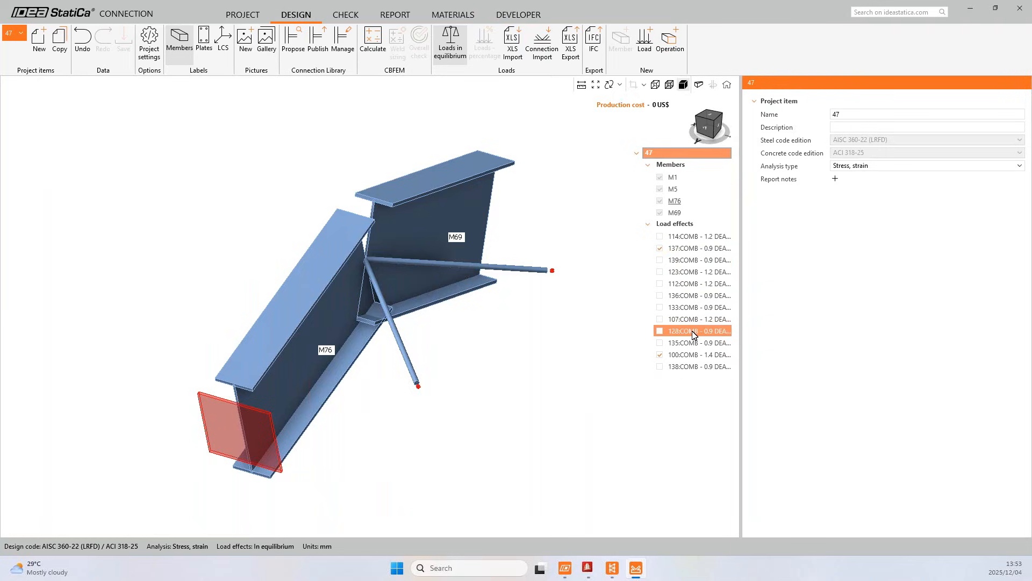
- Compare the library designs proposed for rafter connection 47, including TK - C 1496 and 43TK
right_click_drag(493, 329, 501, 310)
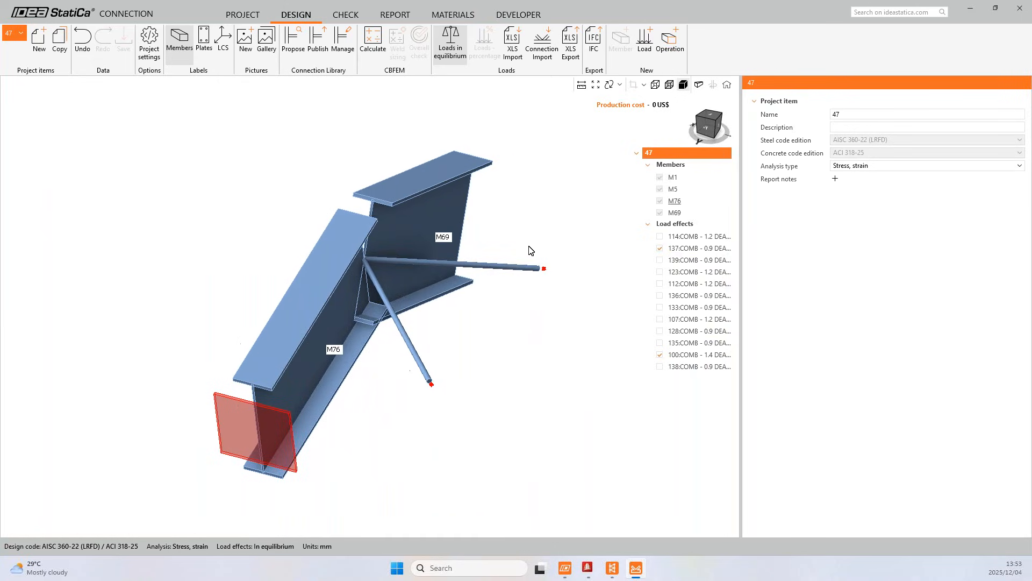
middle_click_drag(523, 245, 465, 236)
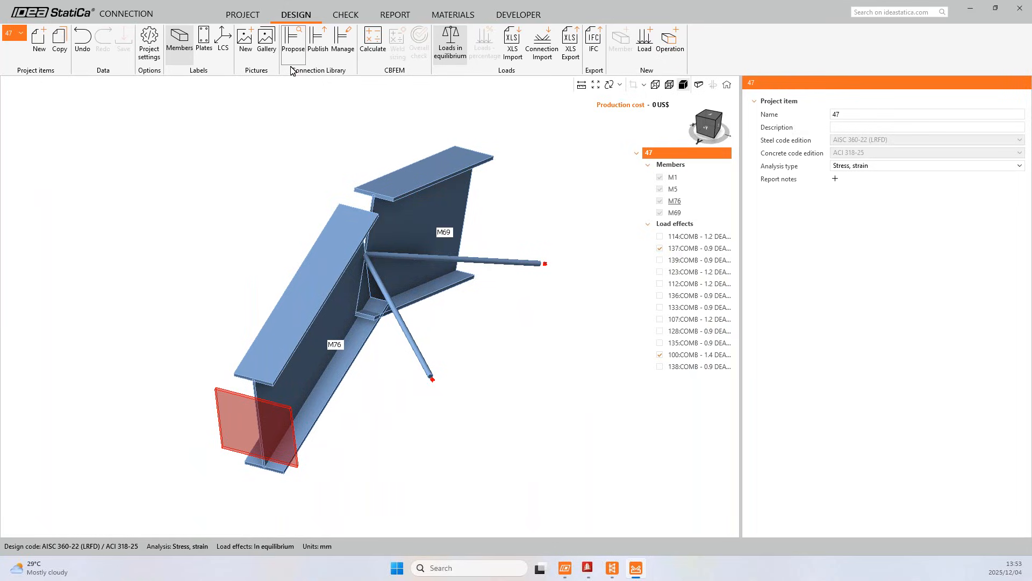
left_click(295, 48)
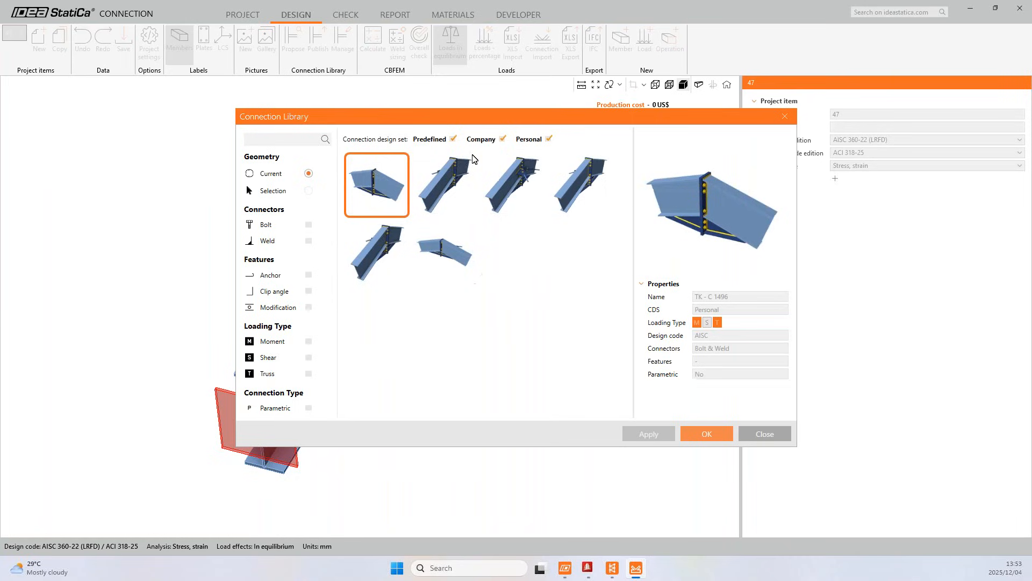
left_click(392, 269)
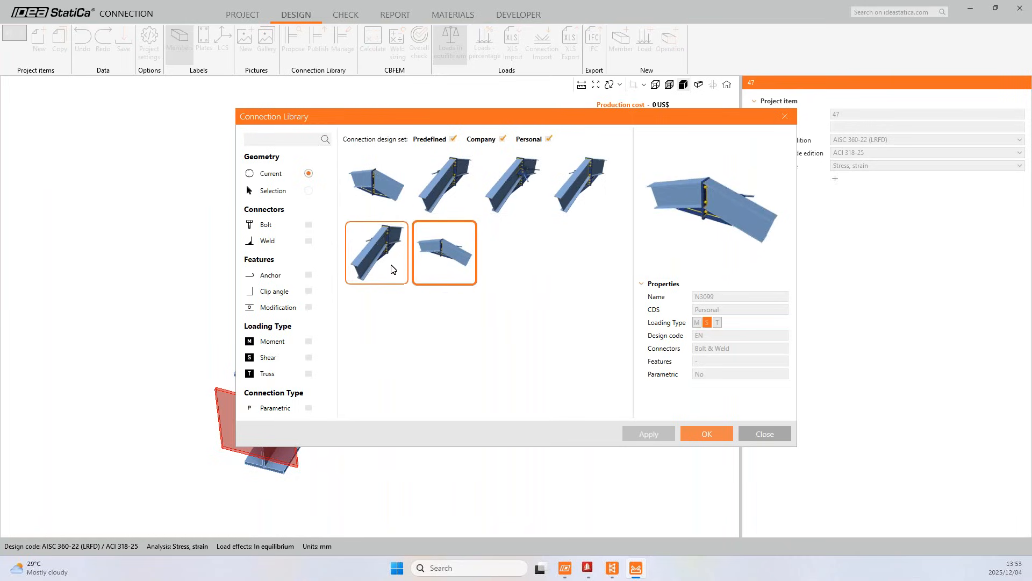
left_click(394, 201)
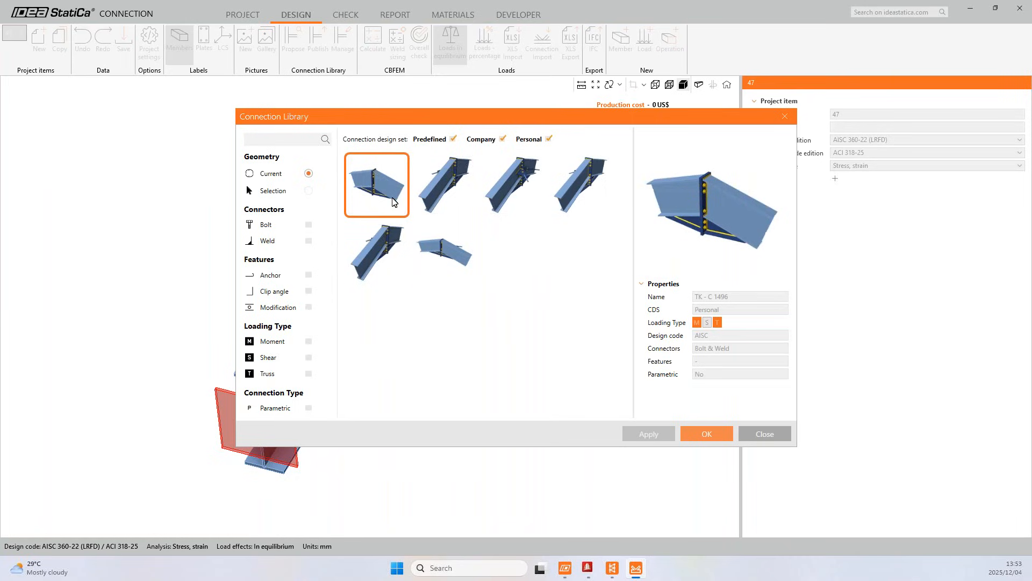
left_click(431, 185)
left_click(506, 193)
left_click(577, 193)
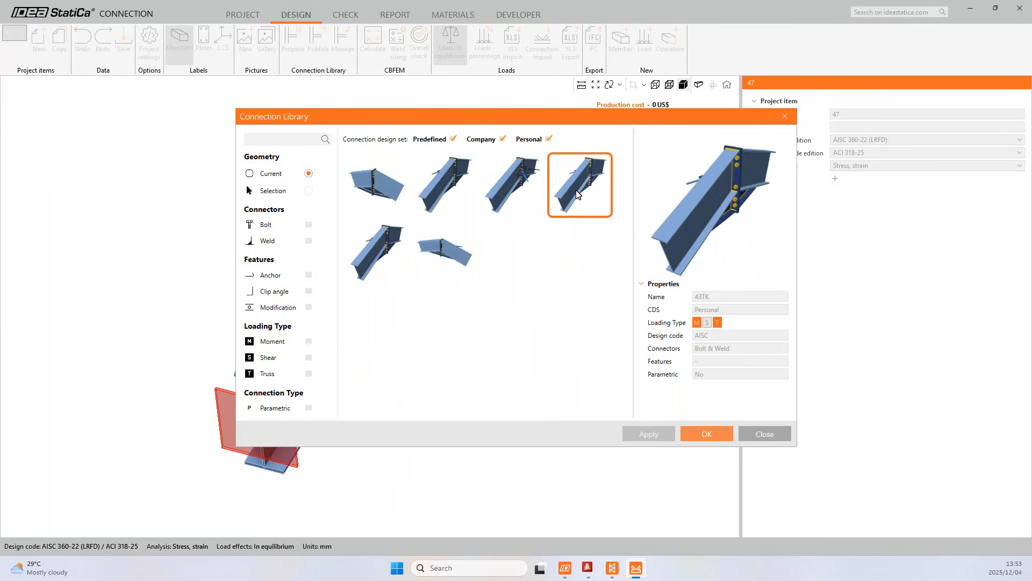
- Apply the personal library design N39-STW_25.1 to connection 47, keeping the target materials and the 24 and 20 A325M bolt assemblies
left_click(463, 192)
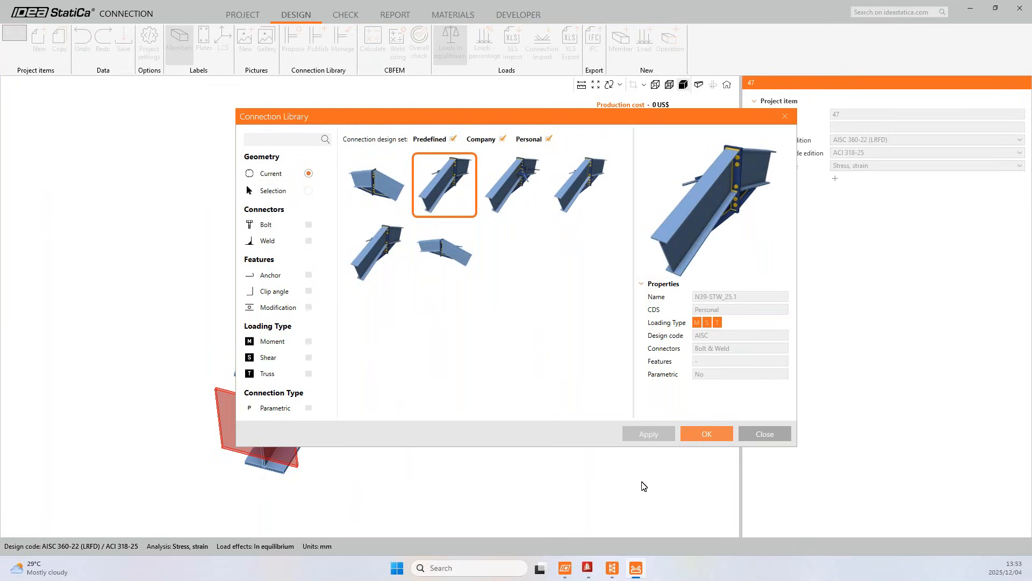
left_click(696, 434)
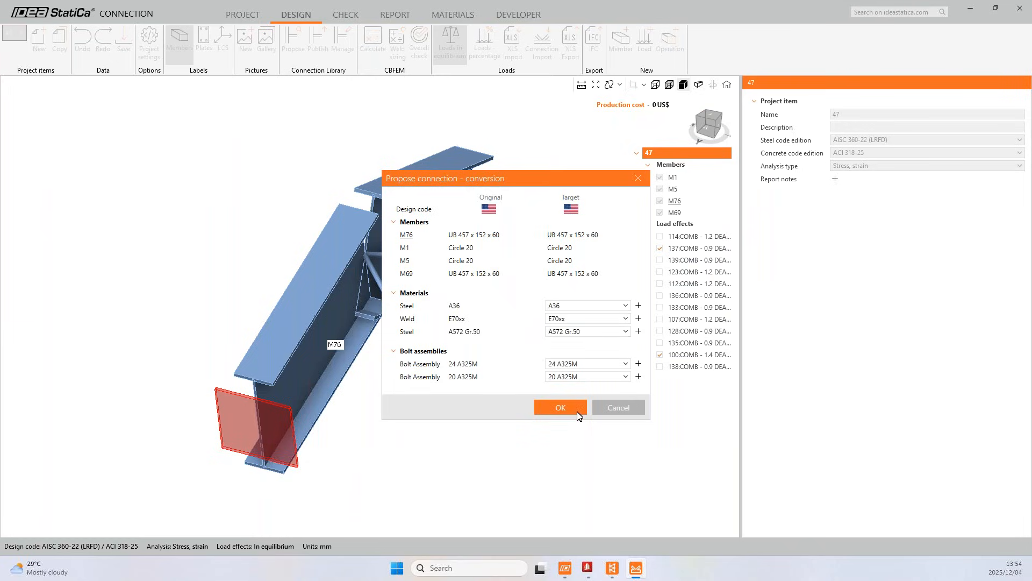
left_click(560, 408)
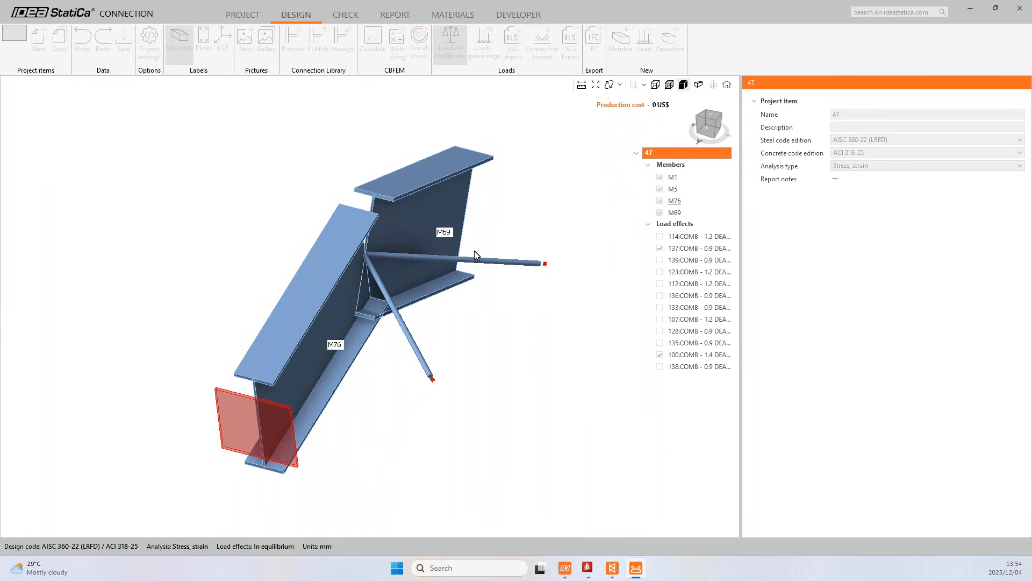
- Inspect the library design applied to connection 47 and delete all its operations
right_click_drag(453, 257, 448, 263)
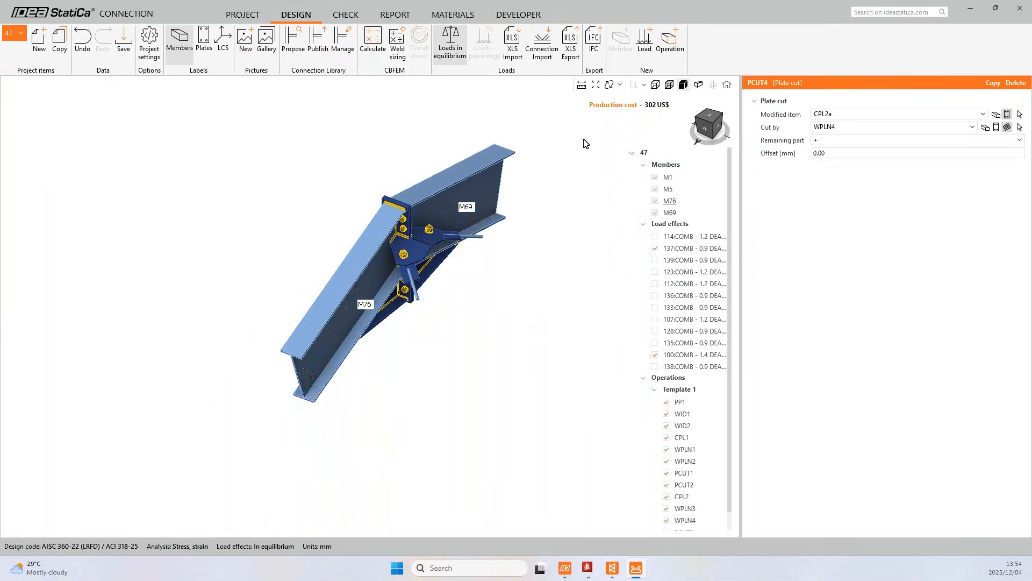
right_click_drag(511, 193, 495, 162)
scroll(463, 232, "up", 4)
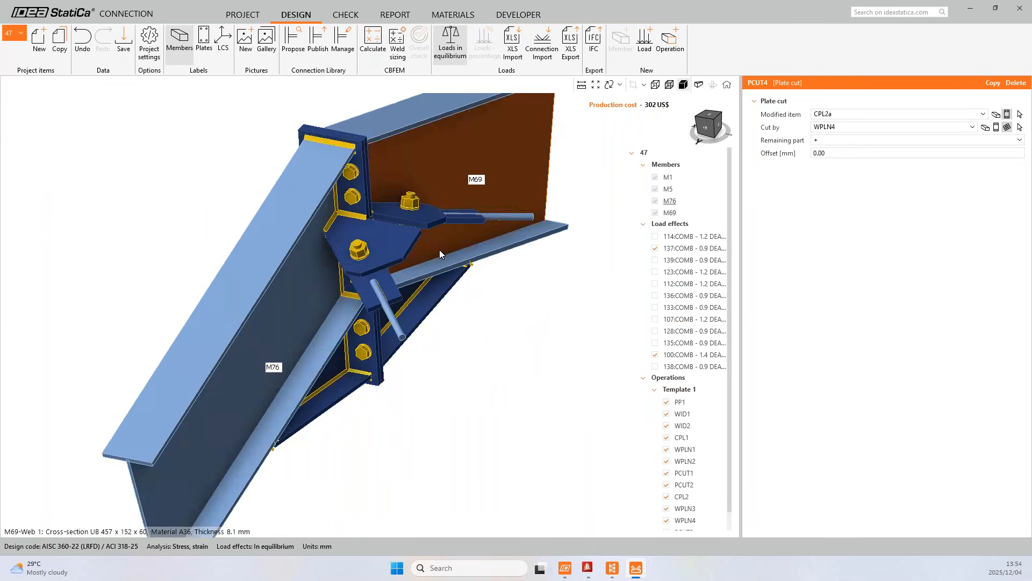
scroll(484, 258, "down", 2)
left_click(686, 382)
right_click(686, 382)
left_click(723, 404)
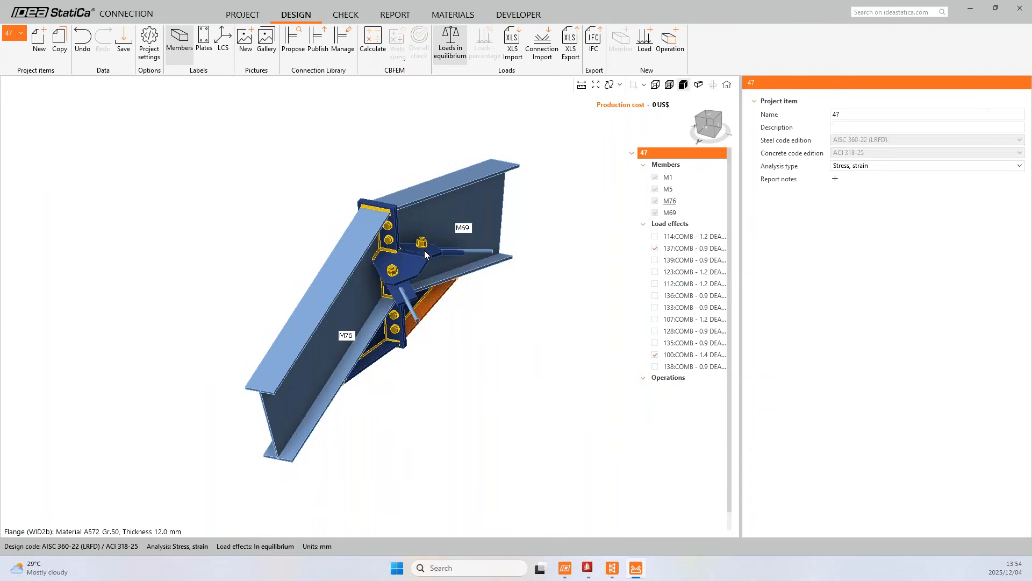
- Apply the alternative bolted rafter design listed just before 43TK in the connection library to connection 47
scroll(400, 232, "up", 1)
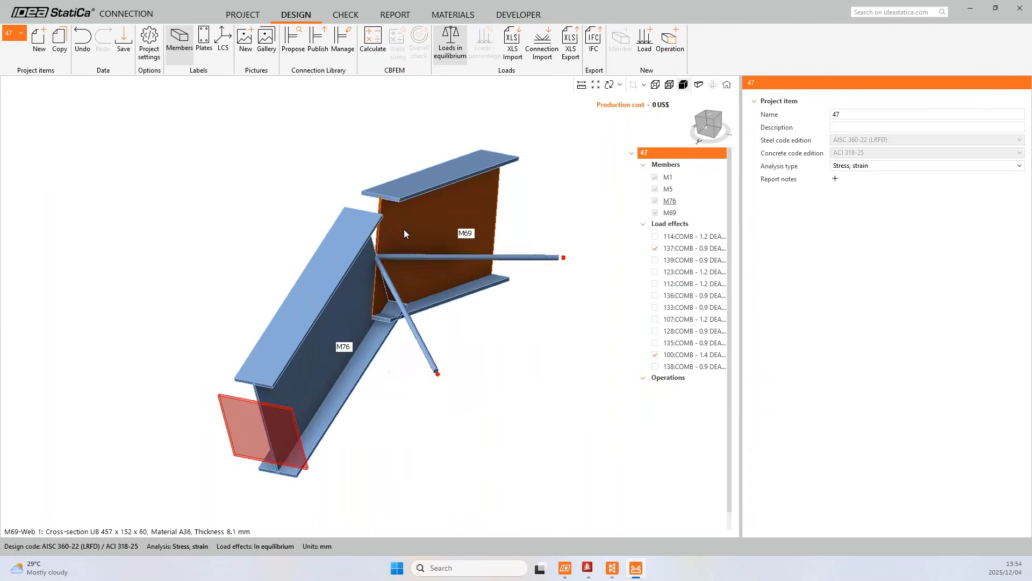
scroll(406, 231, "up", 2)
right_click_drag(476, 305, 398, 364)
middle_click_drag(398, 361, 337, 282)
right_click_drag(427, 255, 447, 249)
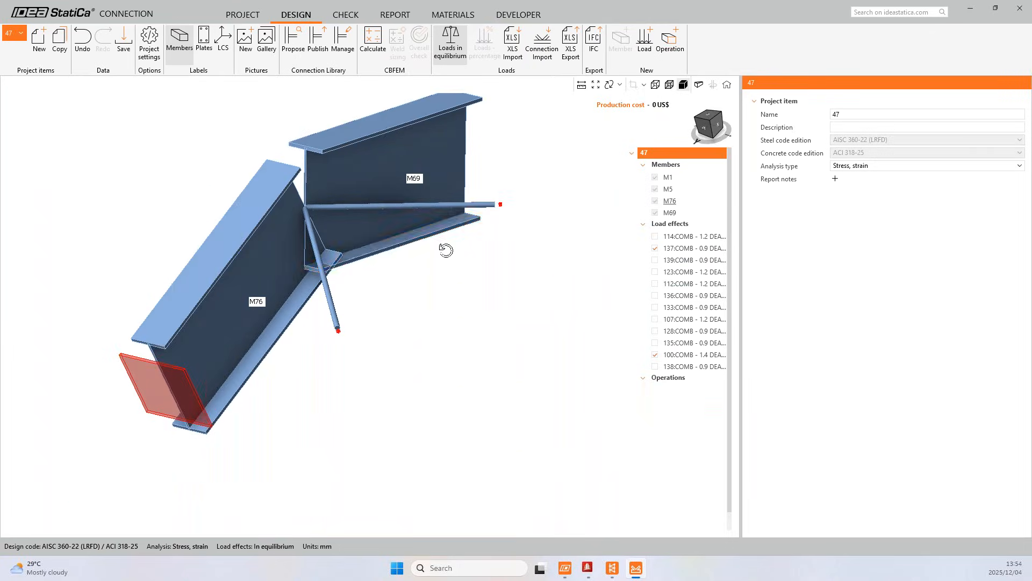
middle_click_drag(516, 189, 516, 229)
left_click(293, 40)
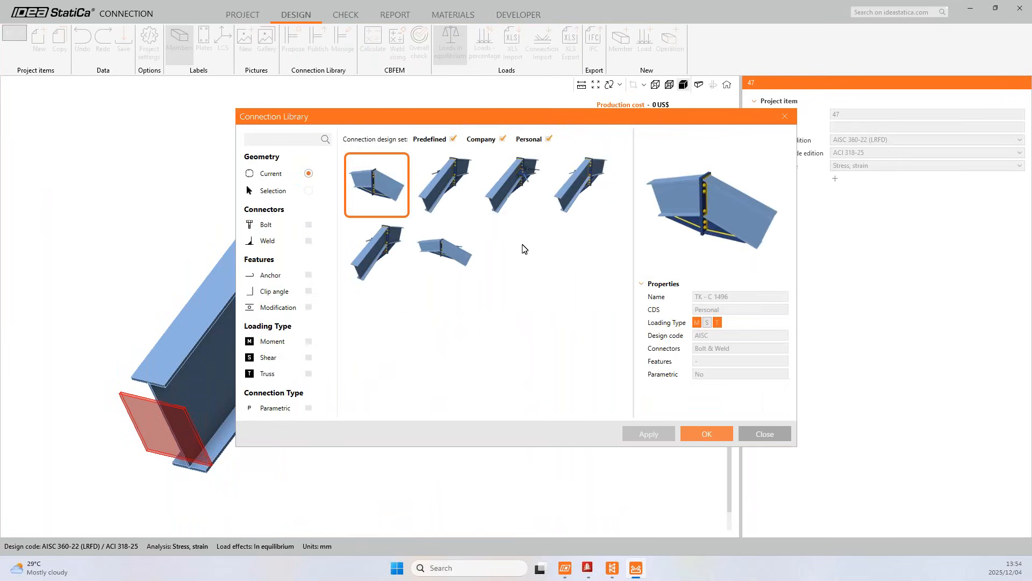
left_click(581, 187)
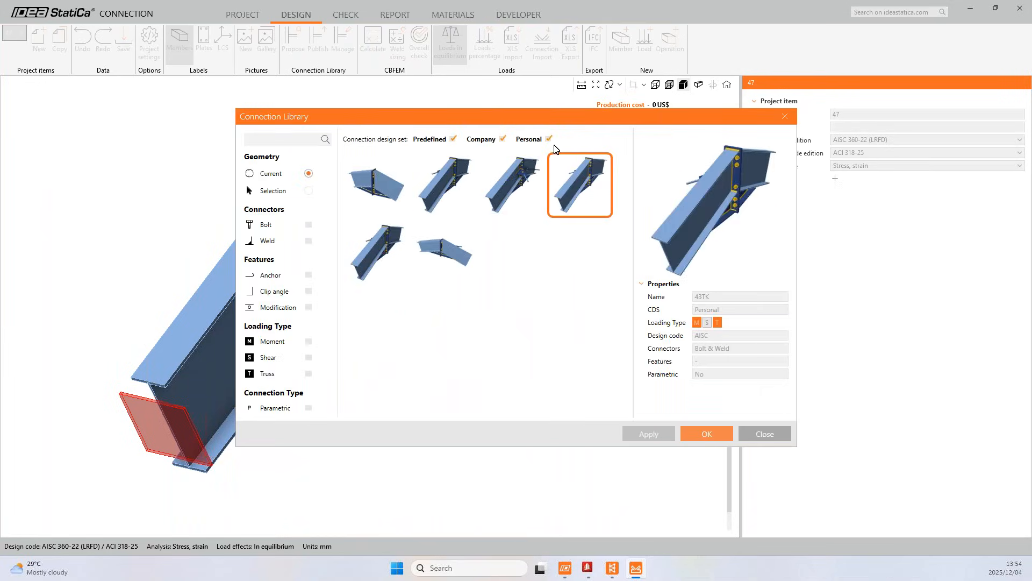
left_click(512, 178)
left_click(707, 433)
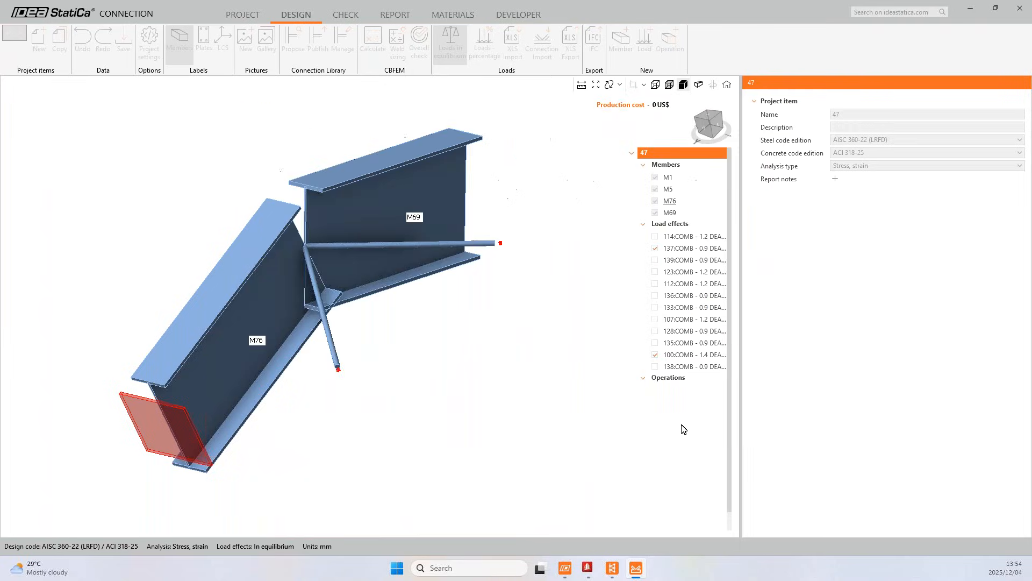
left_click(574, 396)
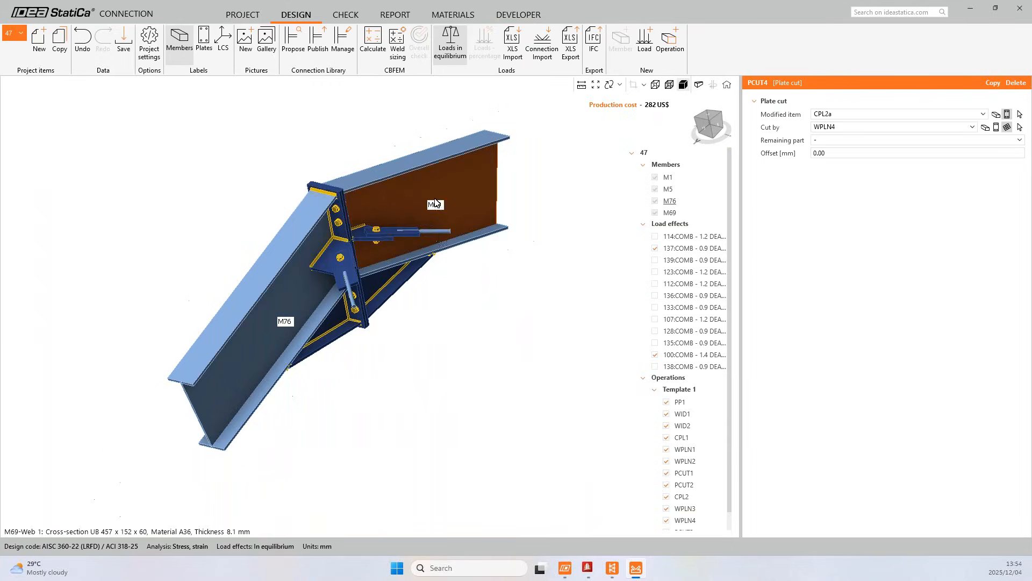
- Save the new connection 47 design and calculate all connections of Group 10 in Checkbot
middle_click_drag(452, 251, 403, 200)
scroll(402, 174, "up", 3)
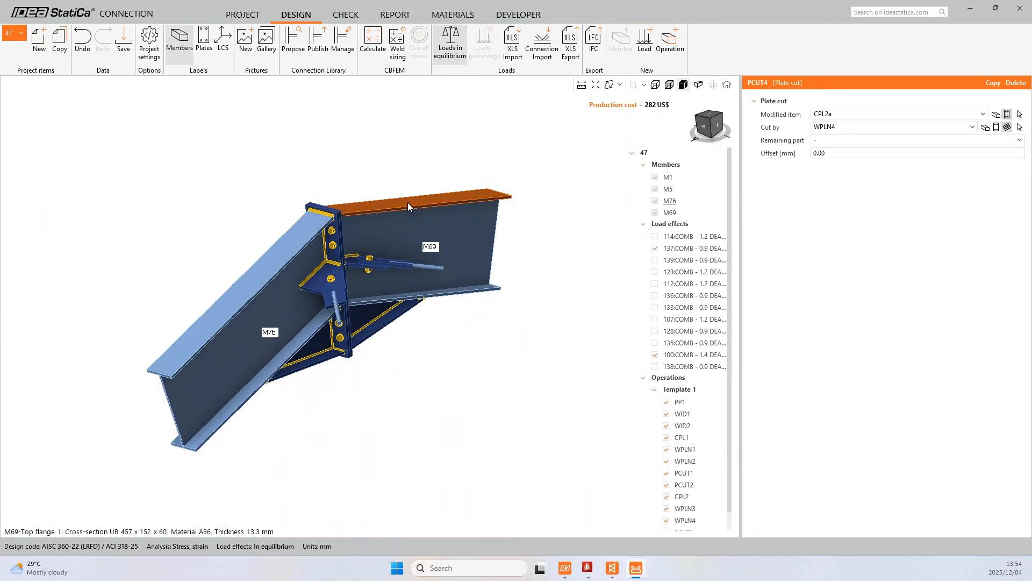
left_click(125, 56)
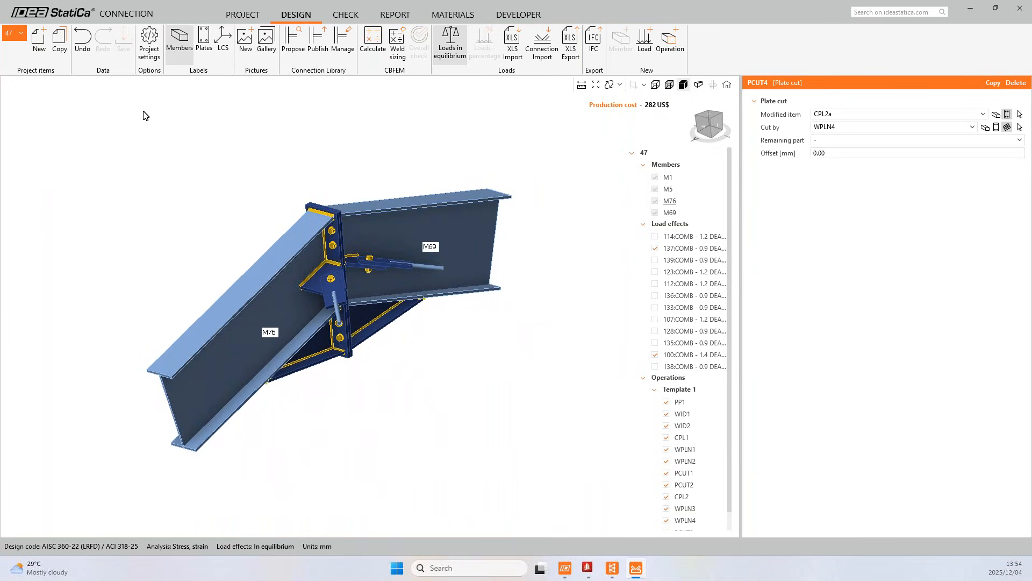
left_click(1021, 10)
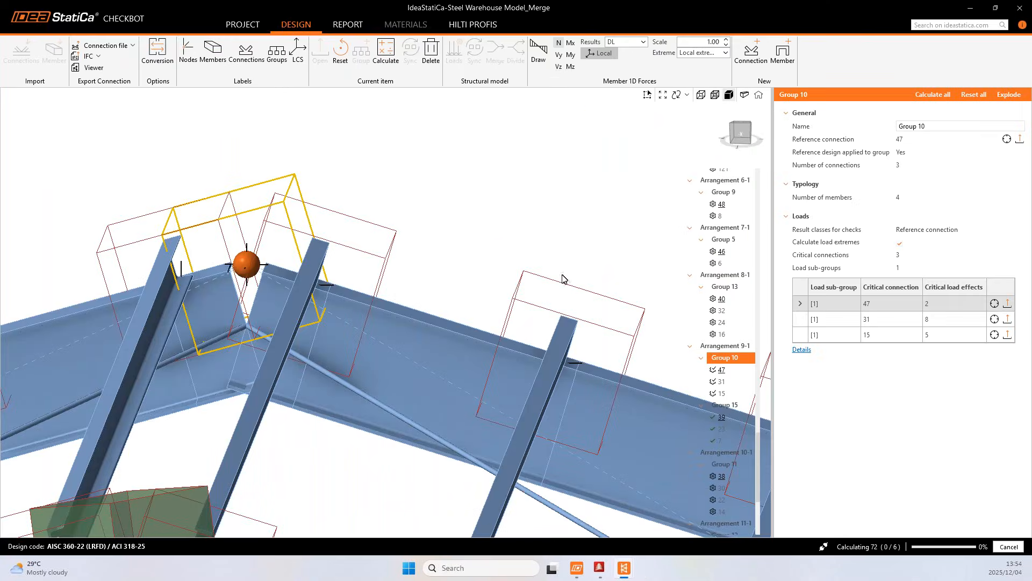
right_click(735, 364)
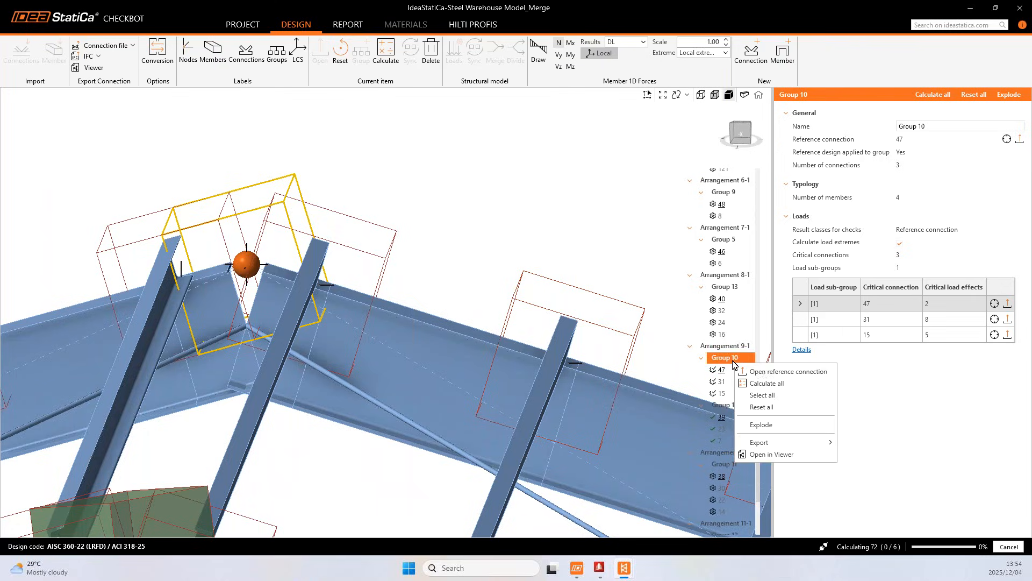
left_click(784, 385)
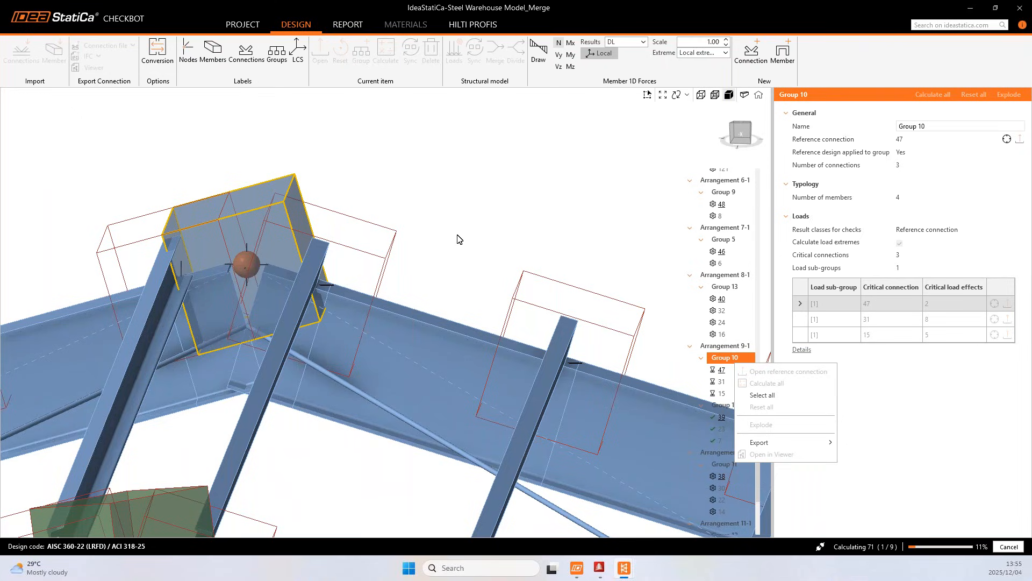
- Examine the column bases of the warehouse model and select base connection 3
scroll(456, 228, "down", 10)
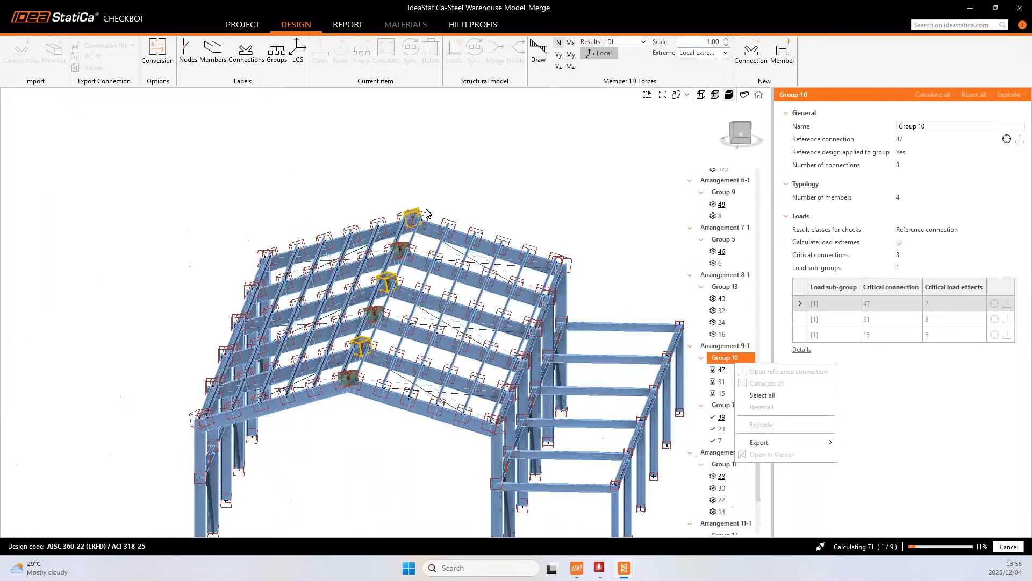
left_click_drag(506, 291, 474, 297)
middle_click_drag(473, 297, 382, 336)
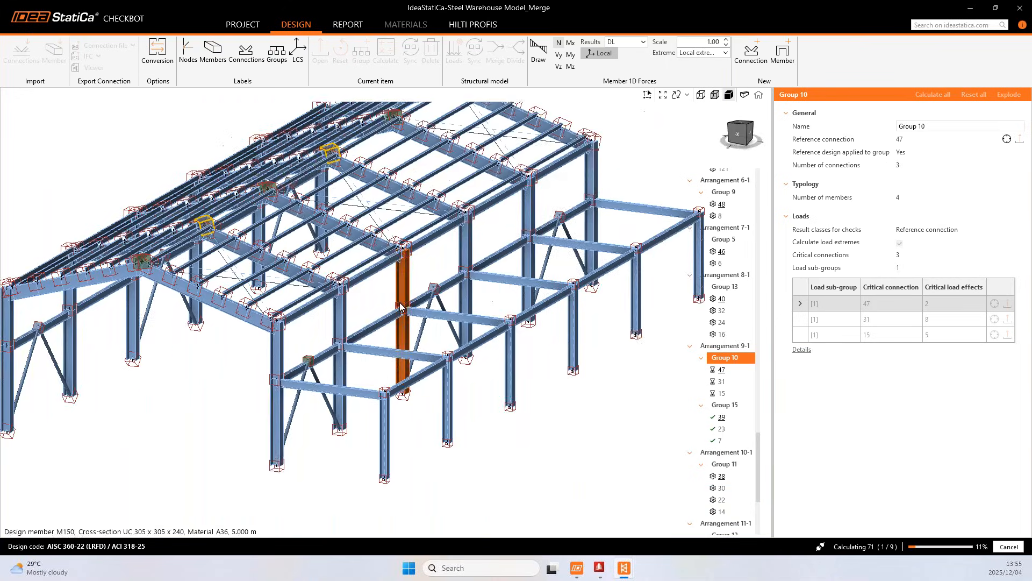
scroll(403, 306, "down", 2)
left_click_drag(427, 378, 439, 377)
scroll(401, 422, "up", 3)
scroll(379, 397, "down", 1)
left_click_drag(378, 396, 387, 395)
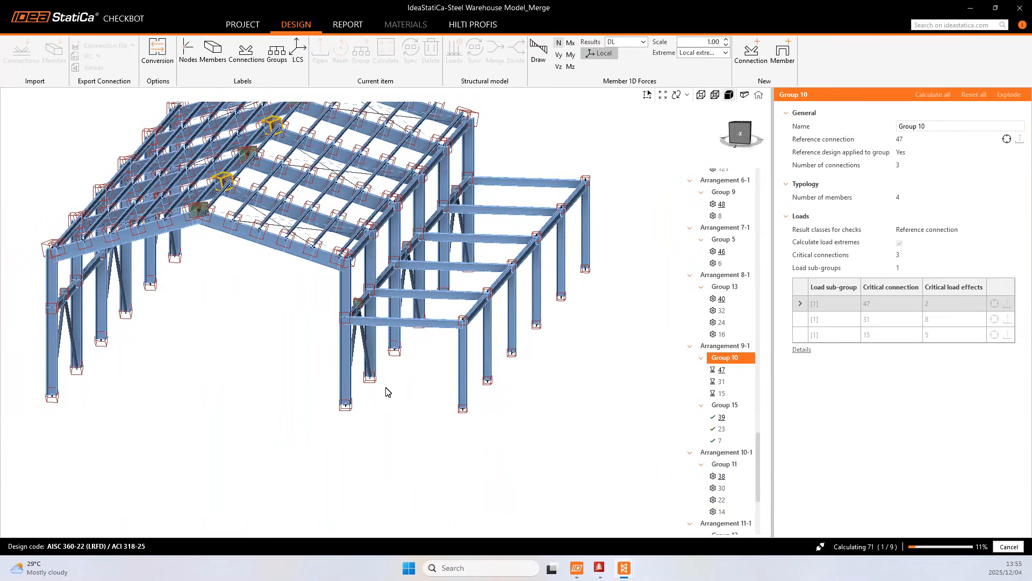
scroll(366, 393, "up", 4)
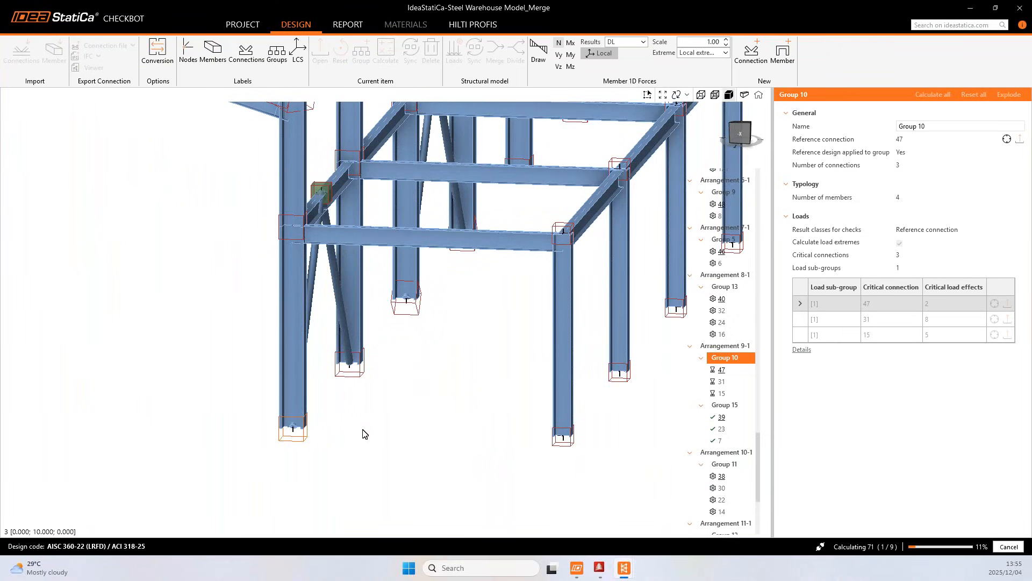
scroll(367, 434, "down", 4)
left_click_drag(388, 414, 343, 351)
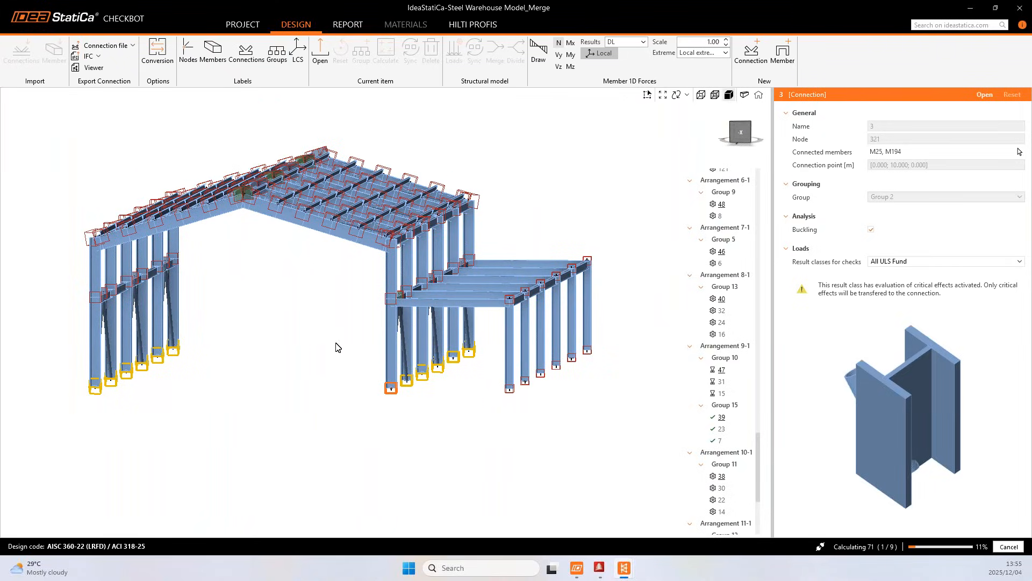
- Open the reference connection of Group 2 for design in IDEA StatiCa Connection
left_click_drag(759, 458, 762, 275)
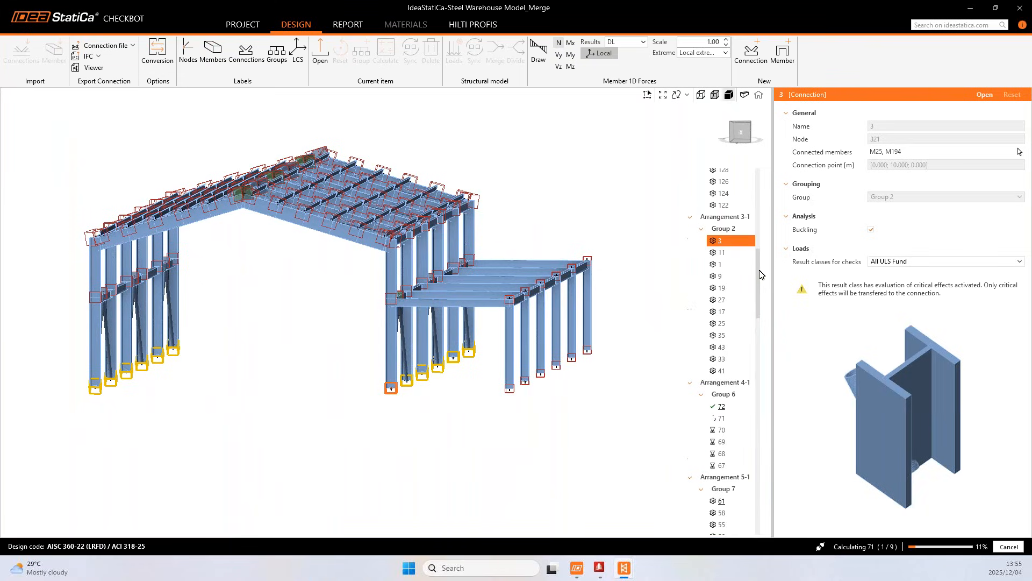
left_click(727, 231)
right_click(727, 232)
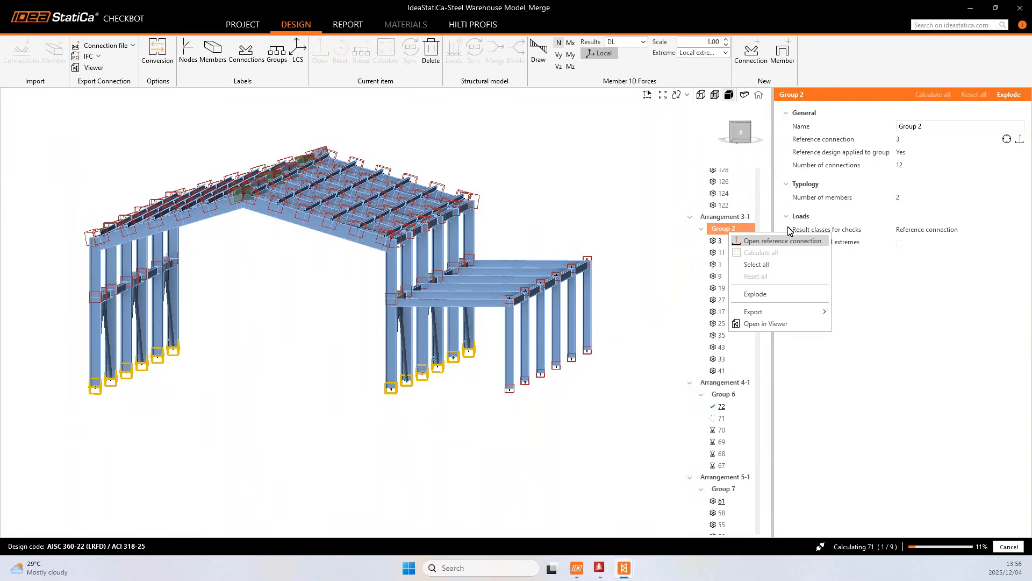
left_click(721, 414)
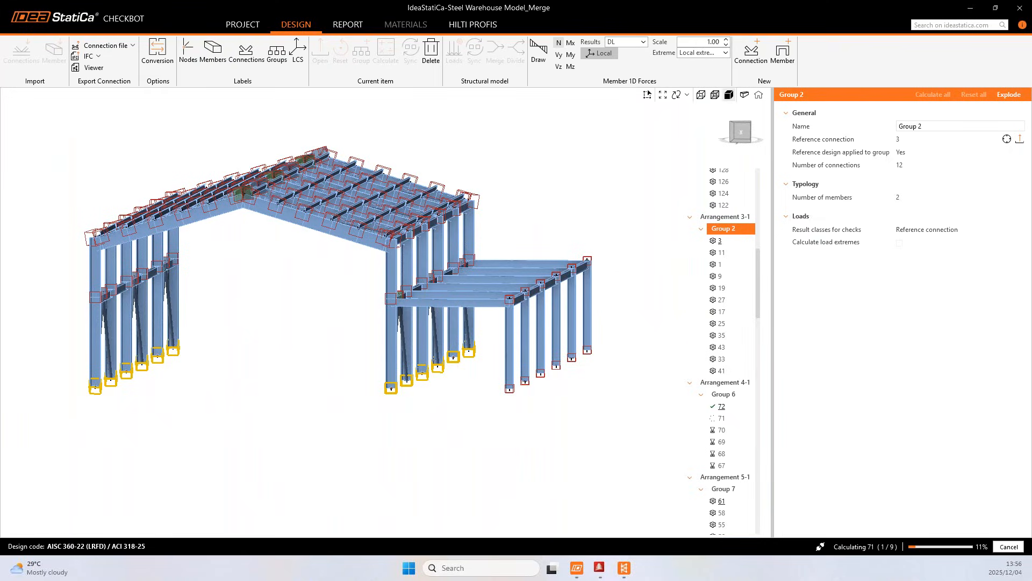
left_click_drag(0, 74, 463, 1)
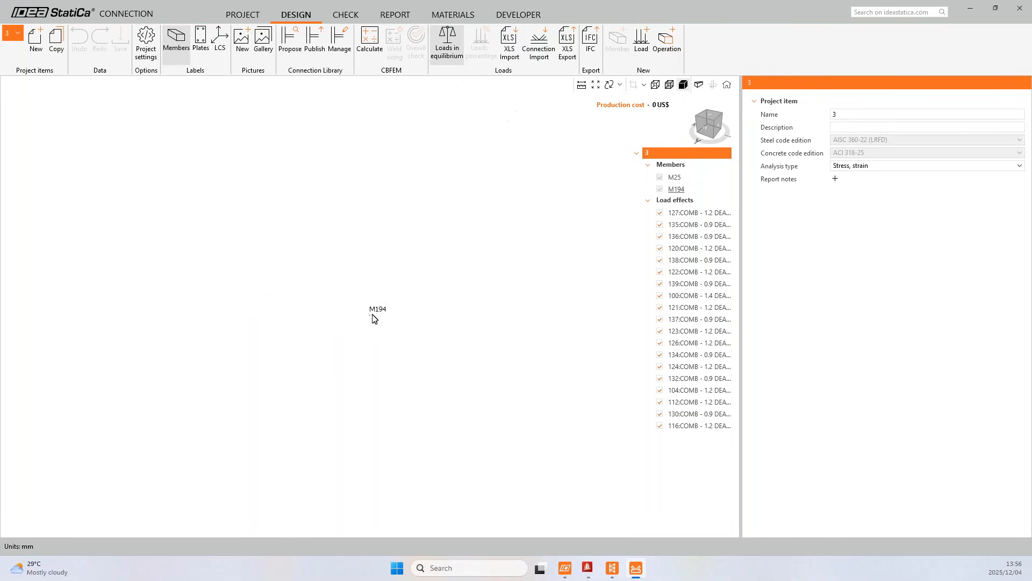
- Examine column base connection 3 and compare its proposed library designs, including Anchoring with welded bracing and Baseplate Example 4
scroll(398, 321, "down", 3)
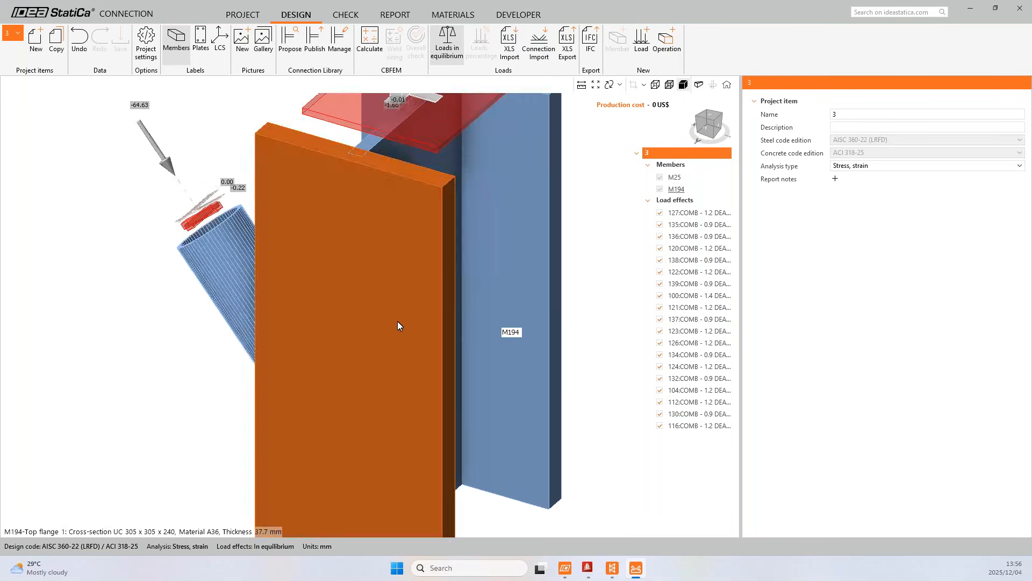
right_click_drag(399, 308, 496, 322)
right_click_drag(443, 353, 471, 343)
middle_click_drag(470, 310, 499, 296)
scroll(509, 322, "up", 3)
scroll(522, 319, "down", 3)
left_click(293, 62)
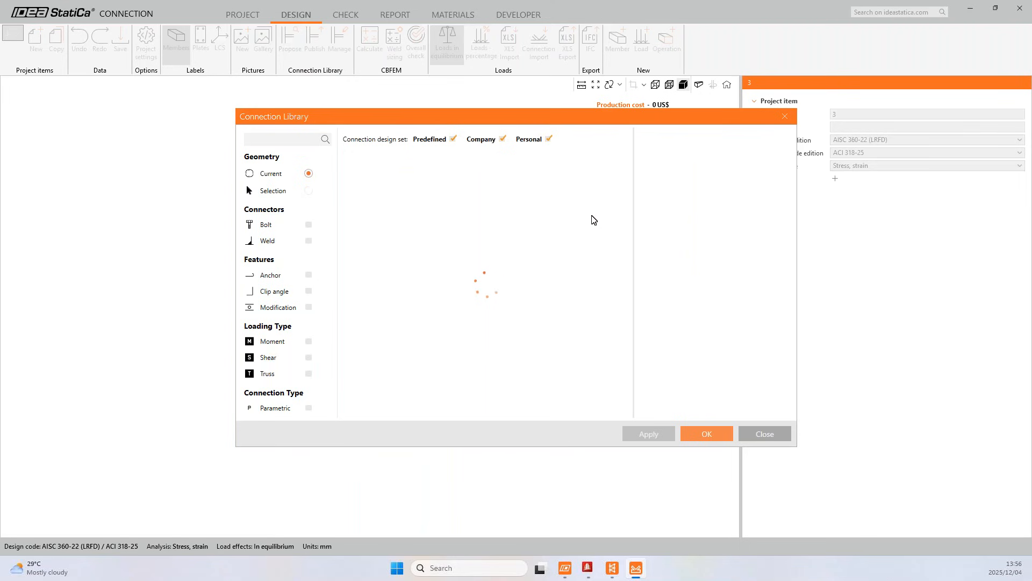
left_click_drag(526, 118, 390, 180)
scroll(344, 408, "down", 3)
left_click(324, 453)
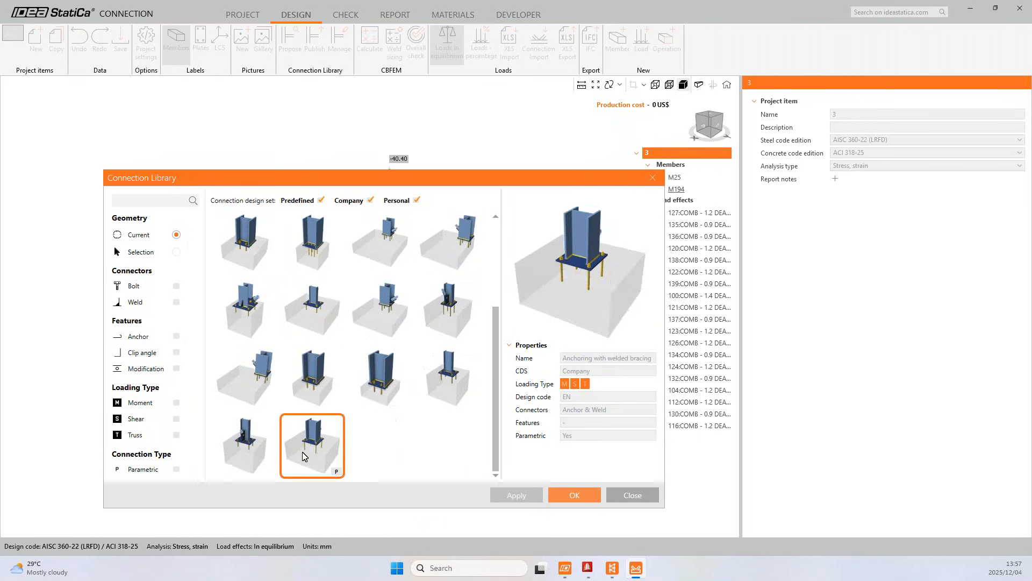
left_click(243, 447)
scroll(284, 382, "up", 1)
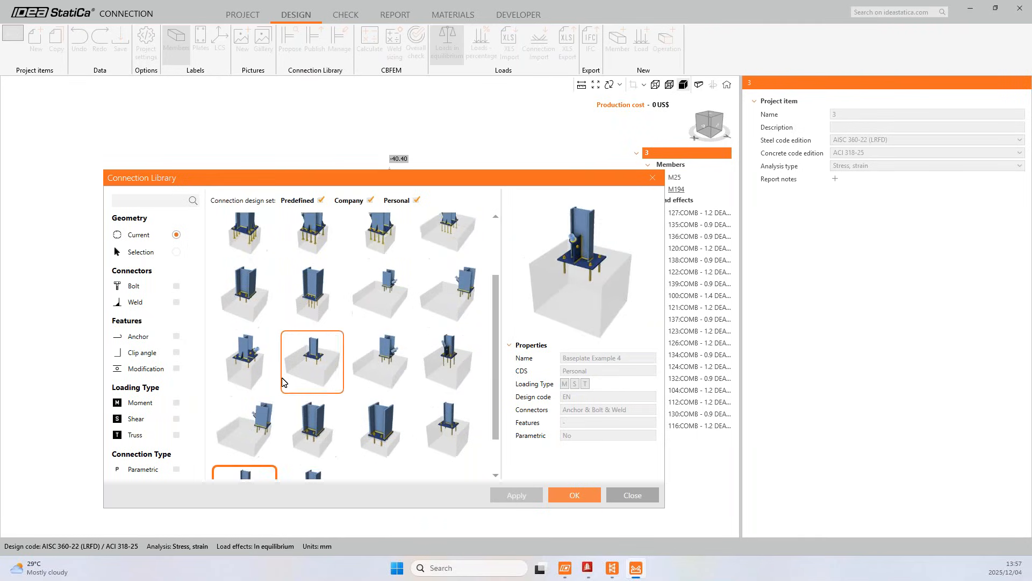
scroll(283, 382, "up", 1)
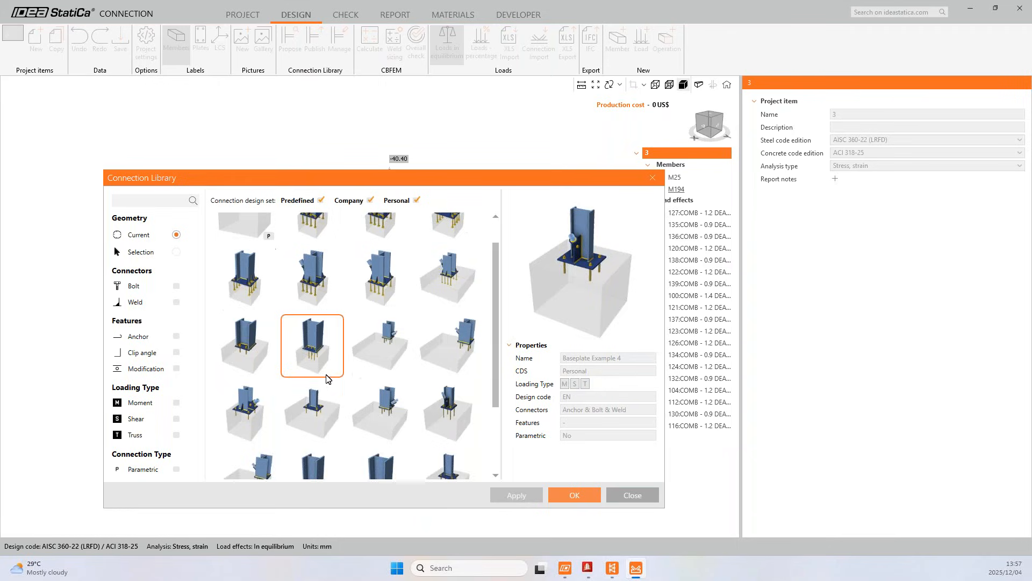
scroll(327, 378, "up", 1)
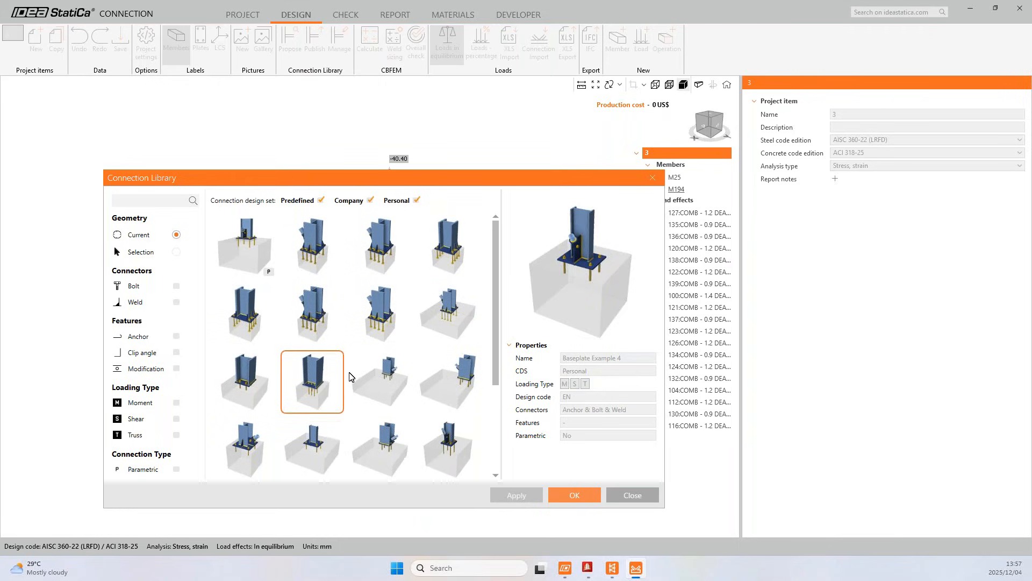
- Apply a library base plate design with bolted brace gusset to connection 3, keeping A36, E70xx, 3000 concrete and the 16 and 24 A325M assemblies
left_click(310, 263)
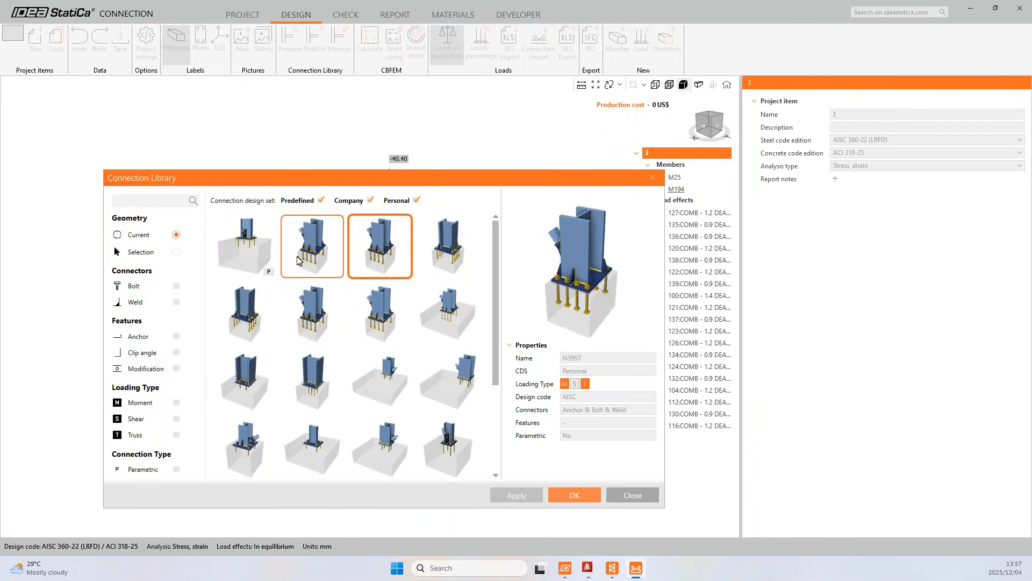
left_click(572, 497)
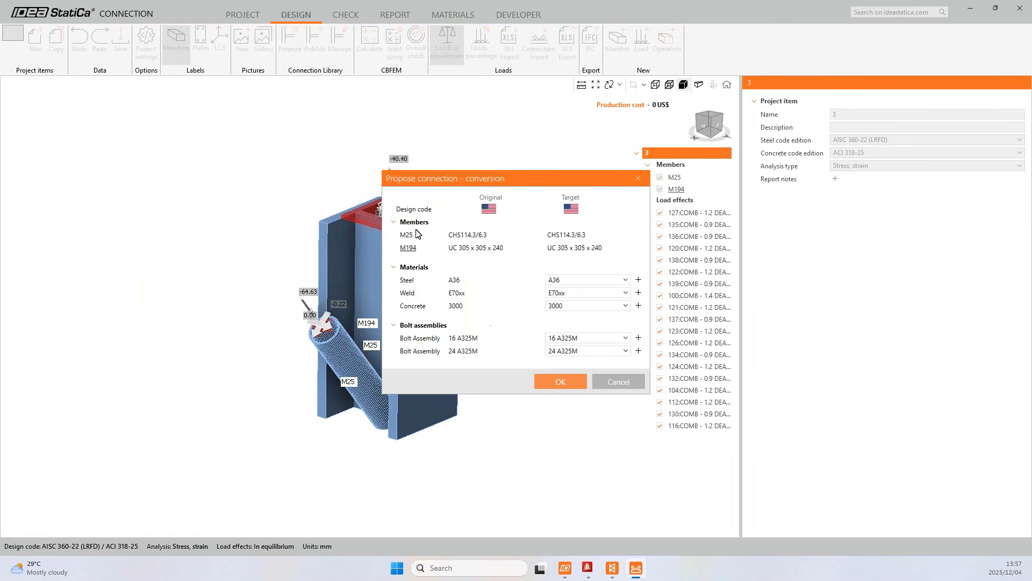
left_click(576, 384)
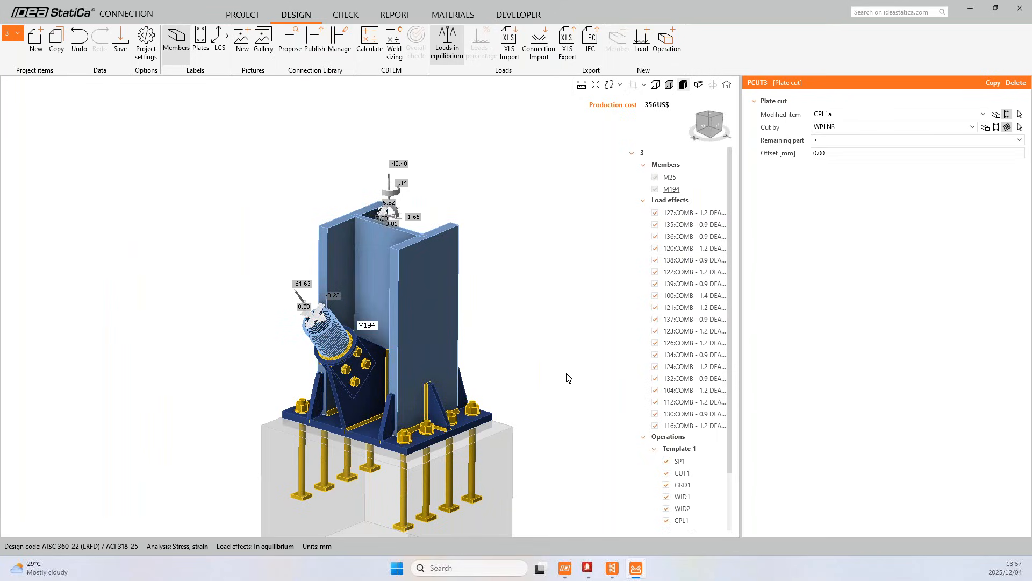
- Set the gusset plate thickness of the brace's connecting plate CPL1 to 20 mm
scroll(369, 299, "down", 5)
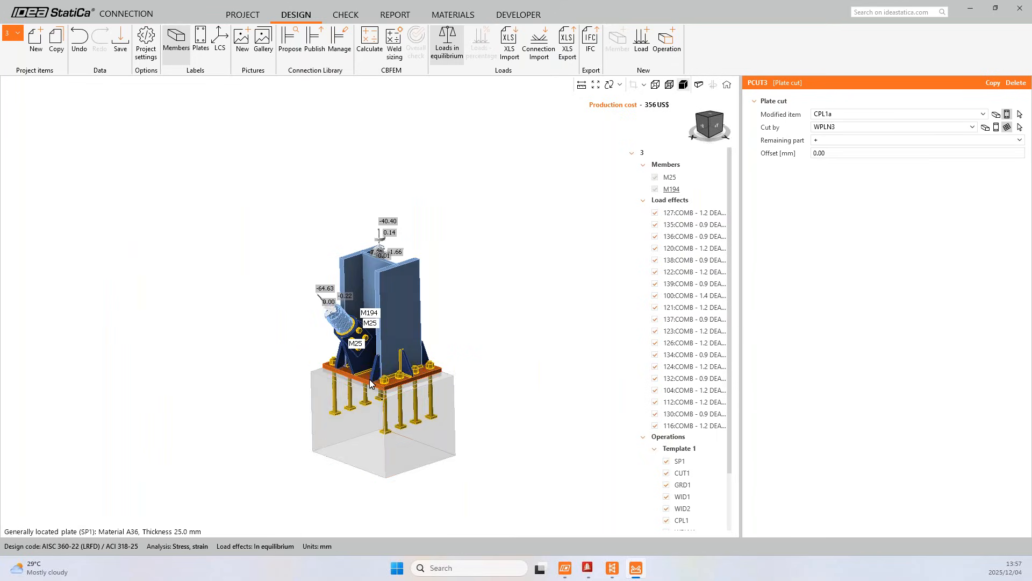
scroll(369, 379, "up", 5)
left_click(305, 346)
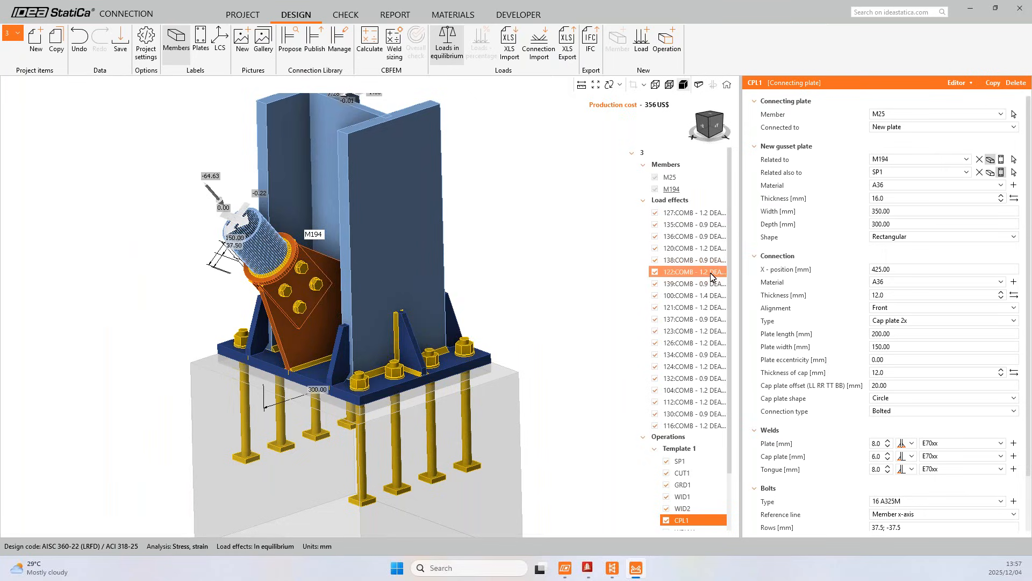
left_click(900, 199)
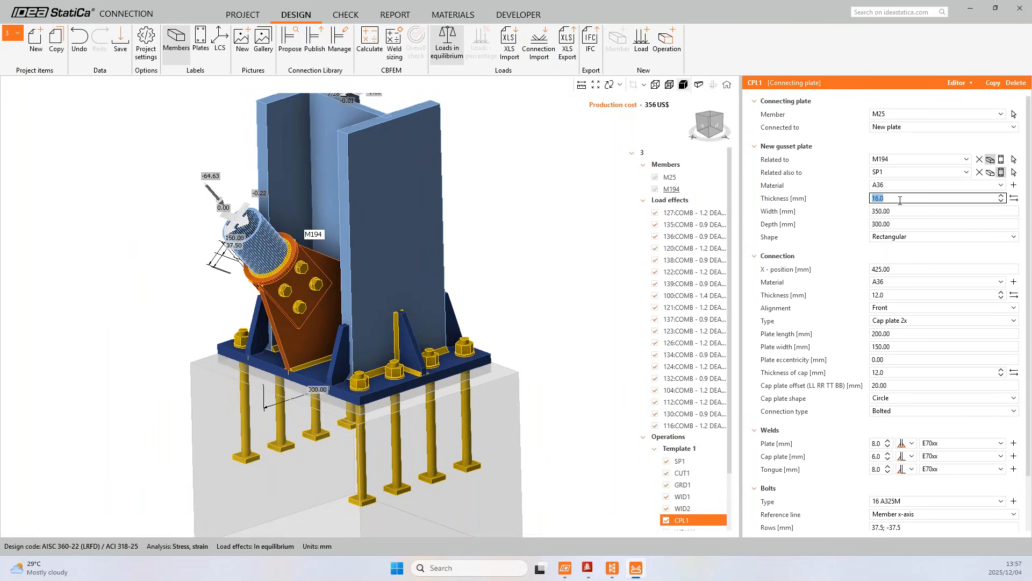
type("2")
key("Tab")
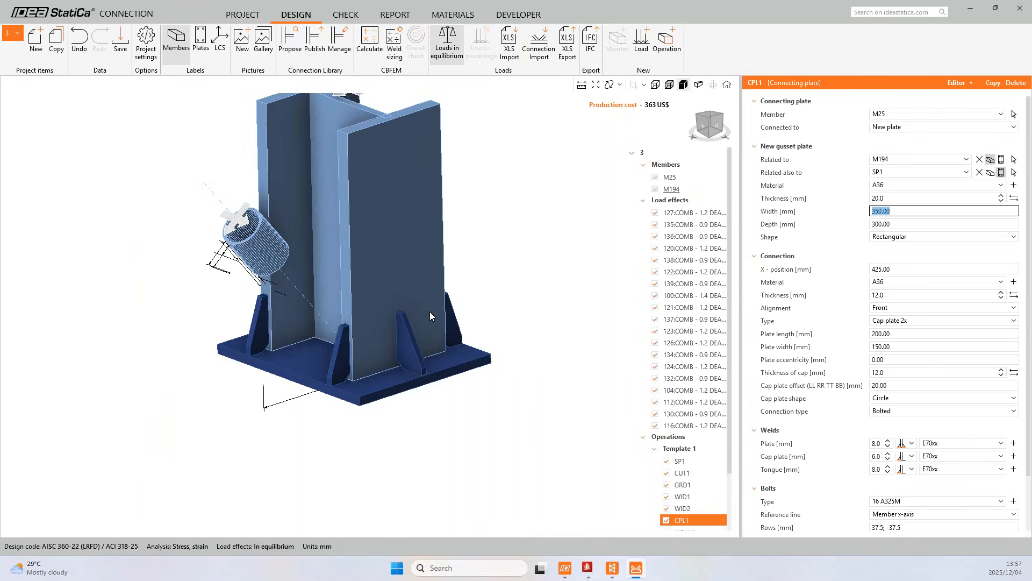
- Save and close the design of connection 3, and calculate all connections of Group 2 in Checkbot
scroll(429, 312, "down", 3)
right_click_drag(429, 316, 451, 318)
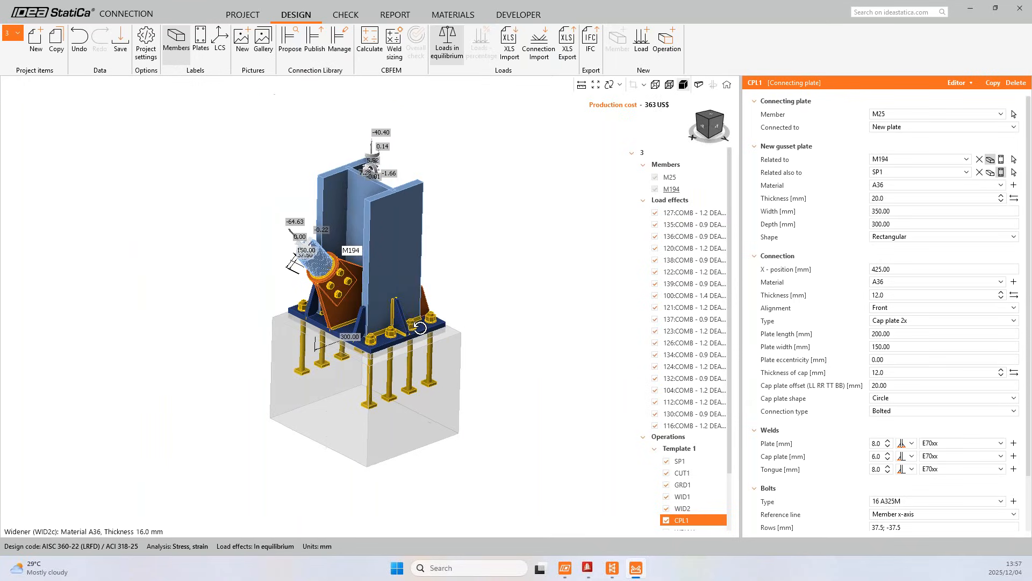
middle_click_drag(499, 273, 448, 280)
right_click_drag(352, 299, 385, 301)
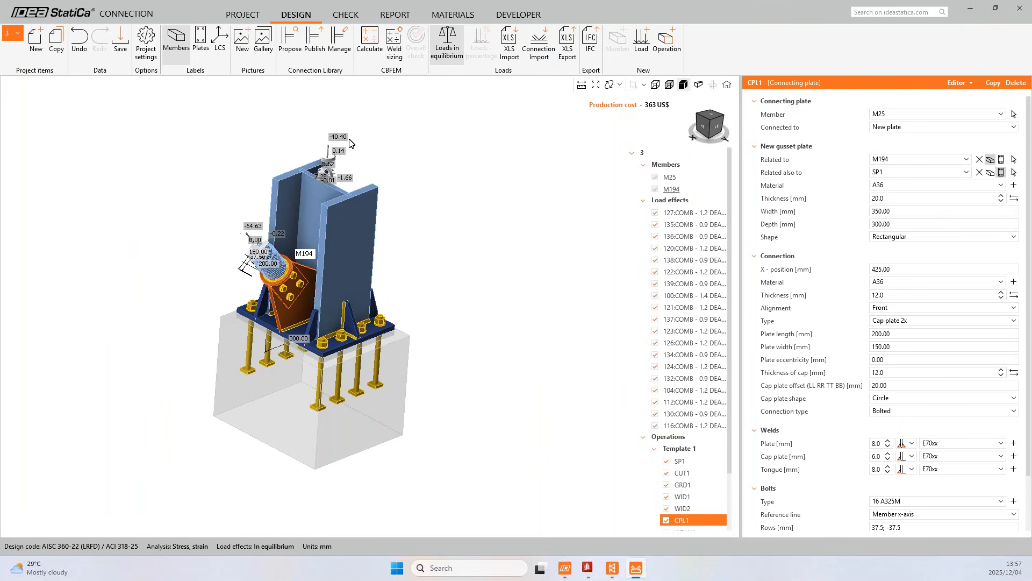
left_click(121, 42)
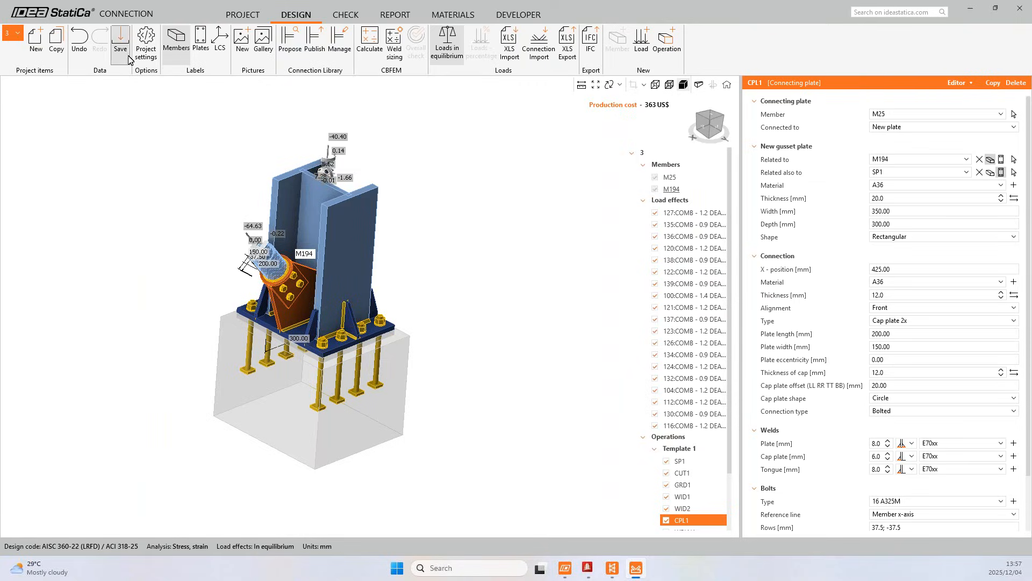
left_click(1017, 13)
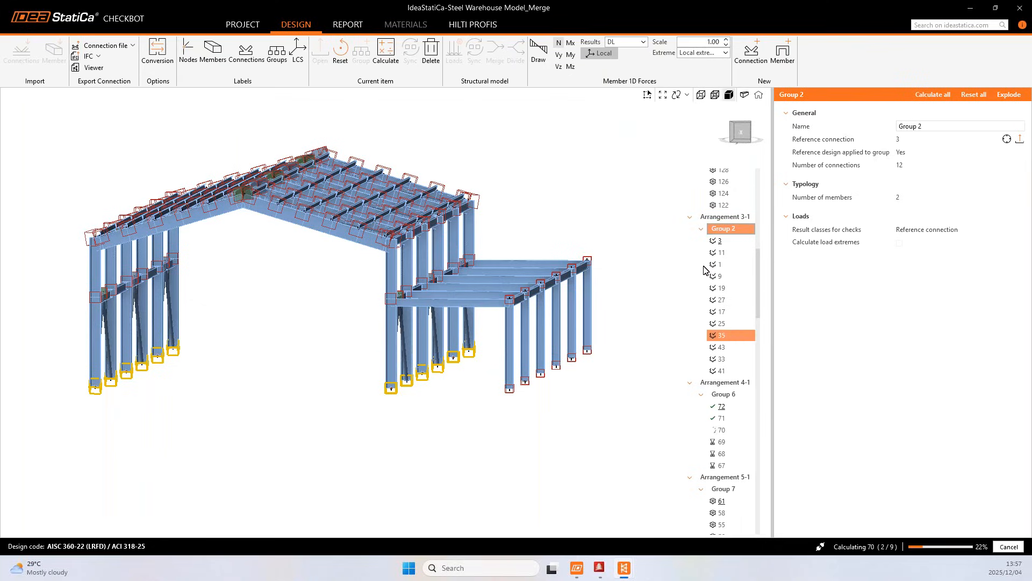
right_click(729, 235)
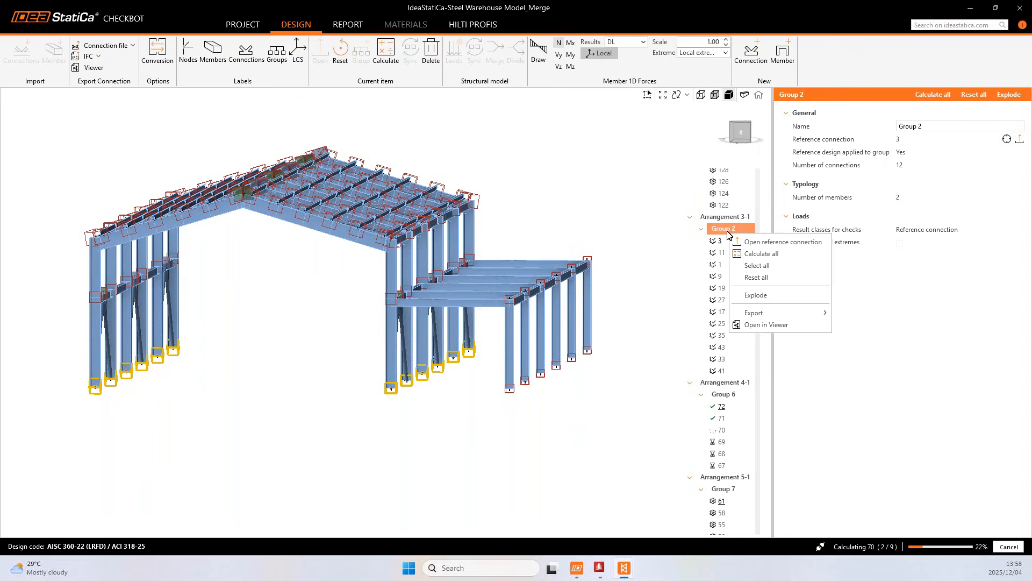
left_click(761, 256)
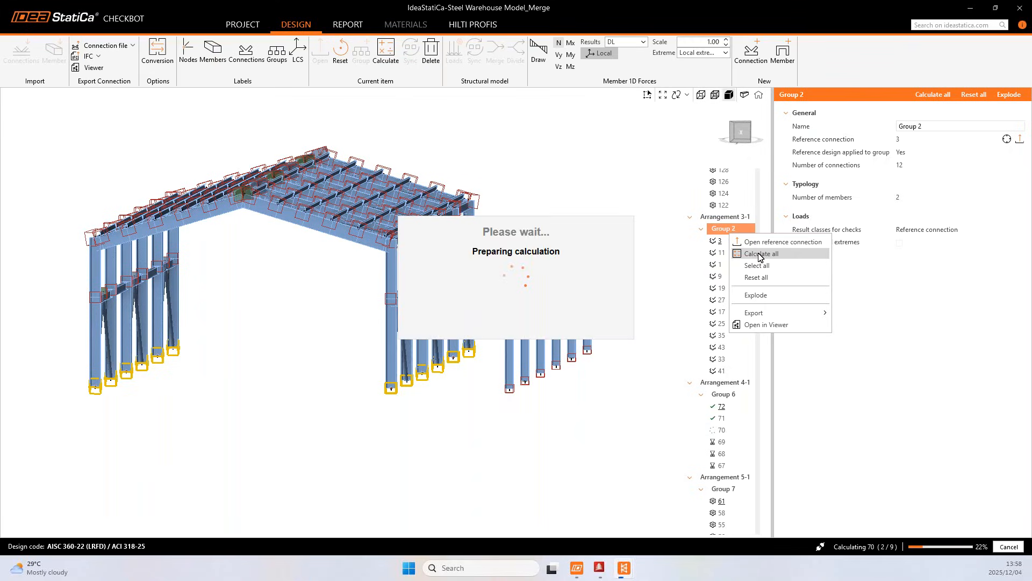
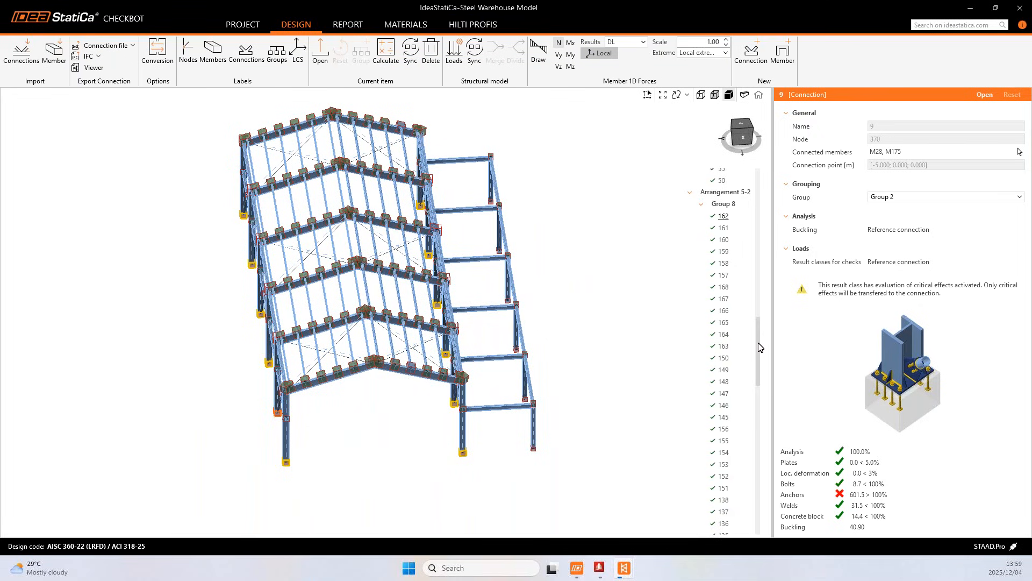
- Review the check statuses of all connection groups and the detailed results of connection 11 in Group 2
left_click_drag(761, 347, 765, 177)
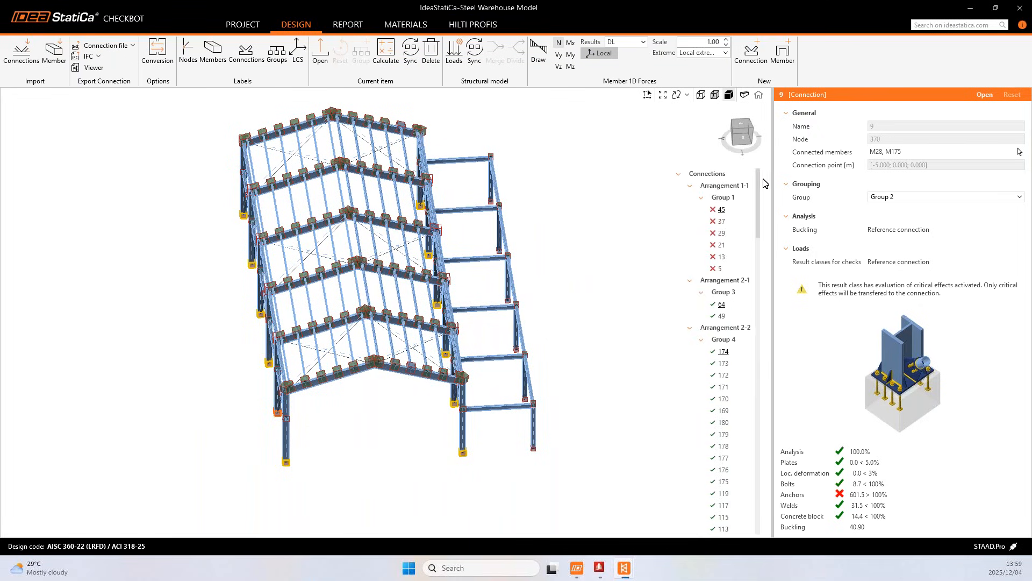
scroll(762, 204, "down", 12)
mouse_move(472, 394)
right_mouse_down()
mouse_move(469, 372)
mouse_move(472, 386)
right_mouse_up()
middle_click_drag(472, 386, 447, 332)
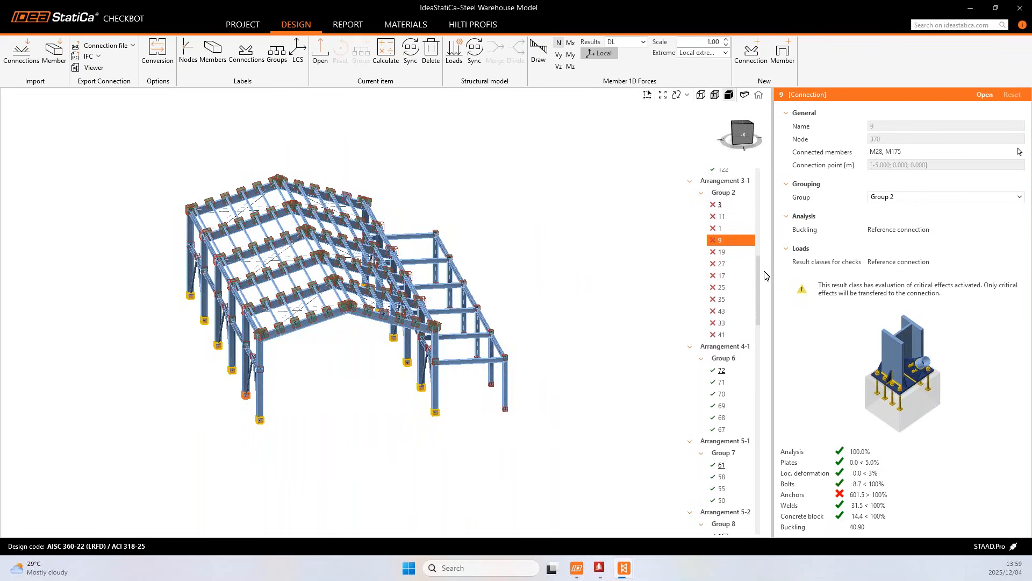
left_click_drag(762, 302, 769, 501)
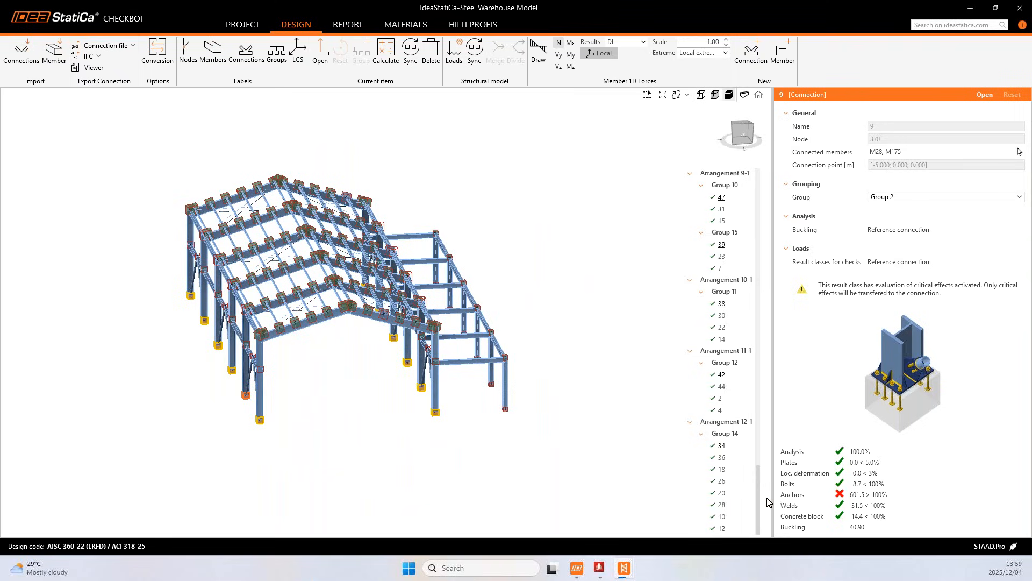
left_click_drag(769, 501, 748, 269)
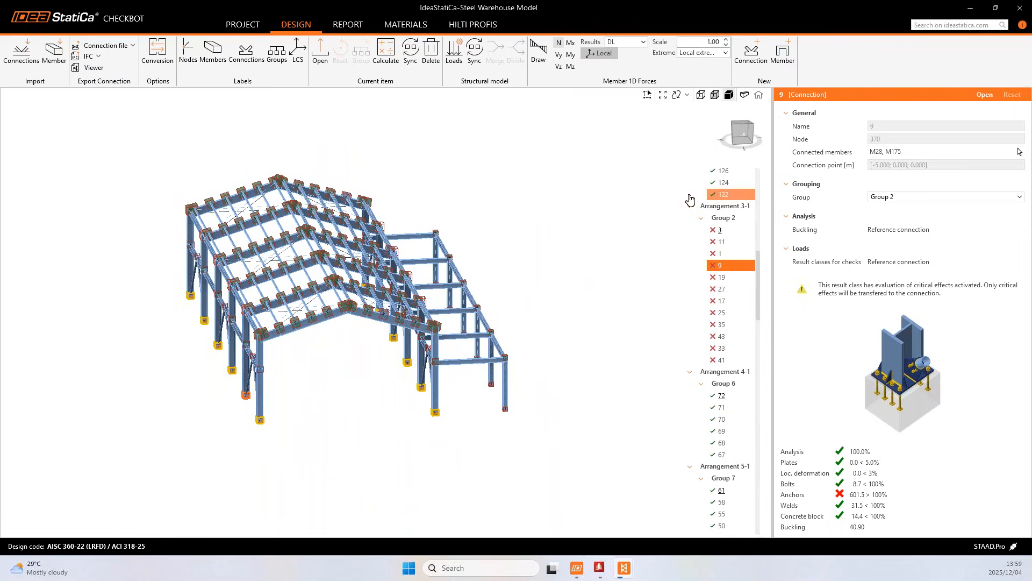
left_click(724, 222)
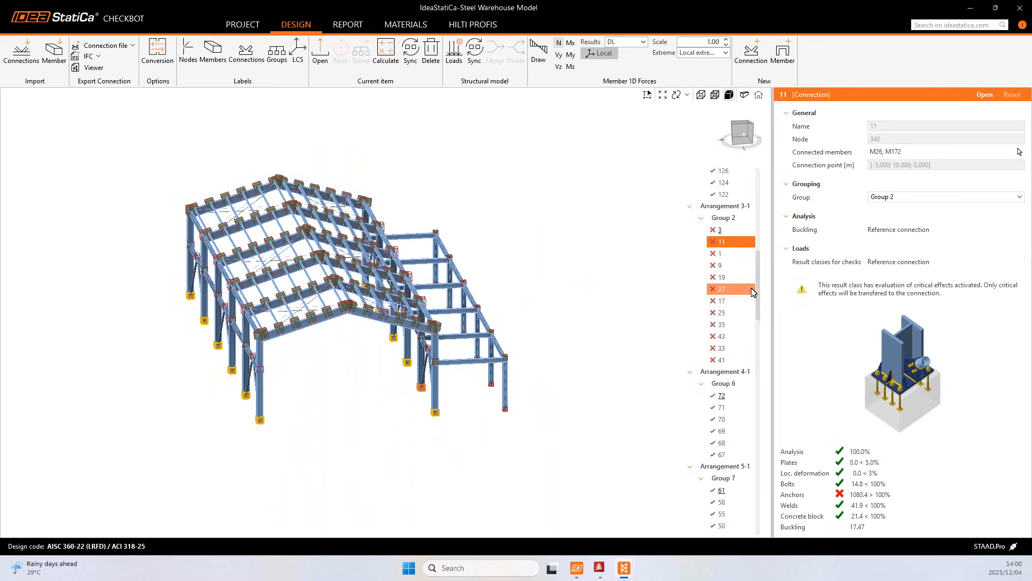
mouse_move(759, 280)
left_mouse_down()
mouse_move(762, 299)
mouse_move(762, 279)
left_mouse_up()
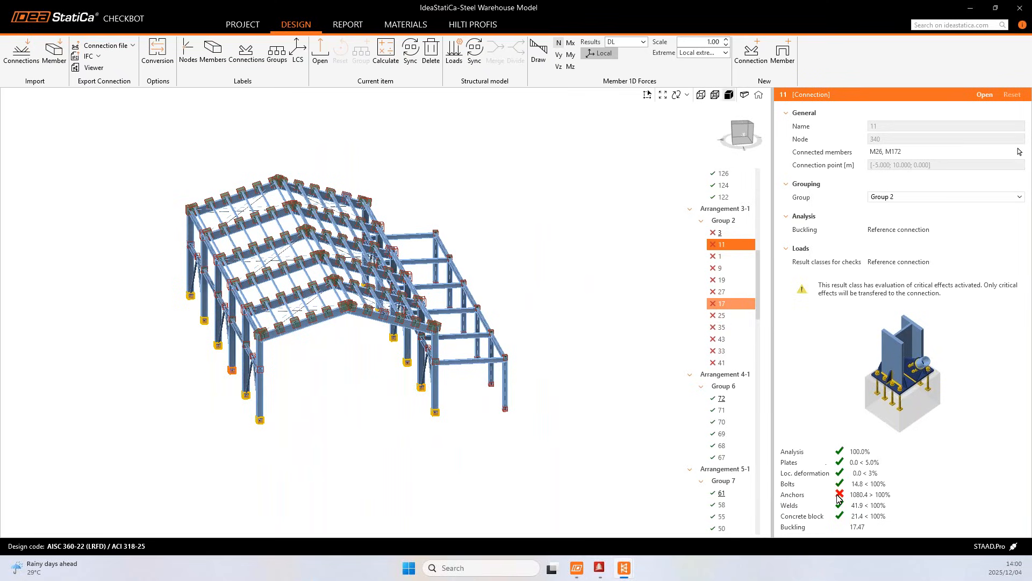
- Open connection 19 of Group 2 in IDEA StatiCa Connection
left_click(723, 280)
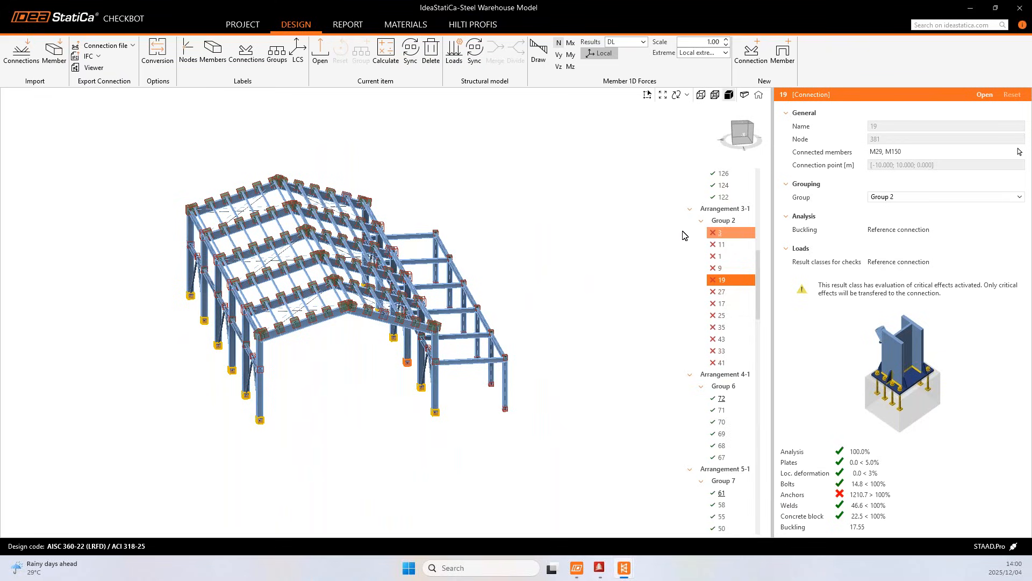
right_click(732, 284)
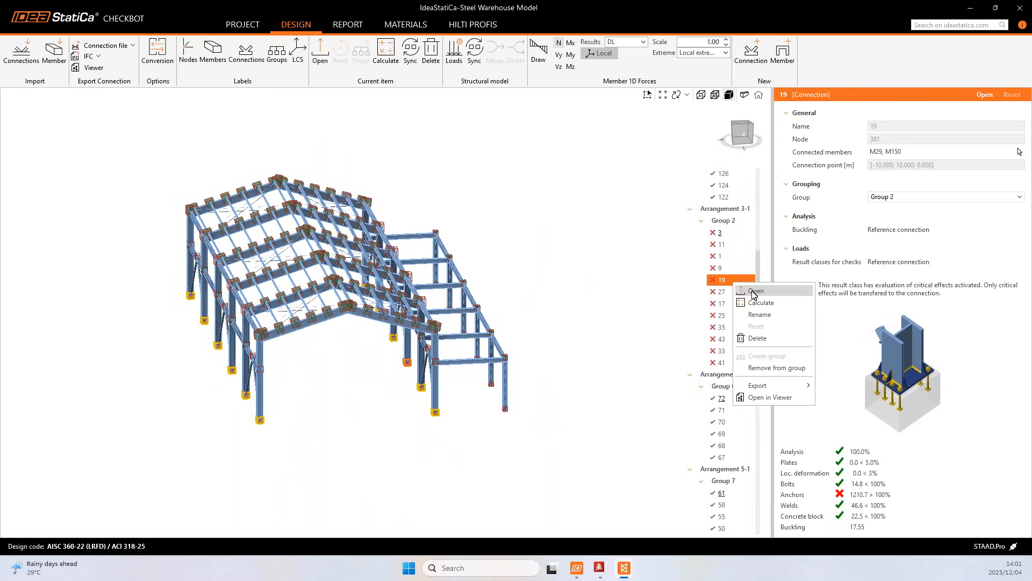
left_click(768, 292)
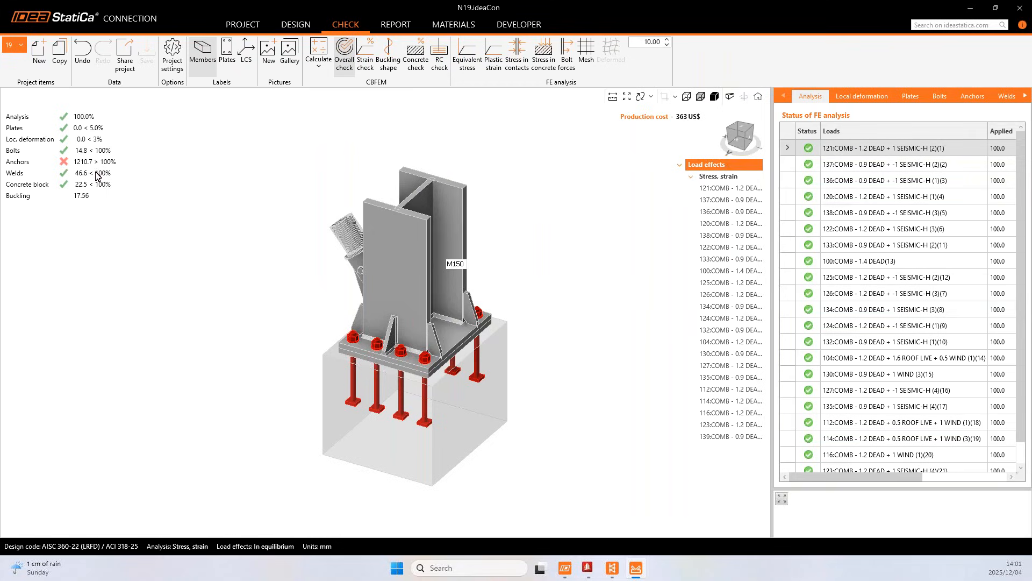
- Examine the anchor checks of connection 19 with all result columns in view and expand the detailed check of anchor A8
left_click(971, 99)
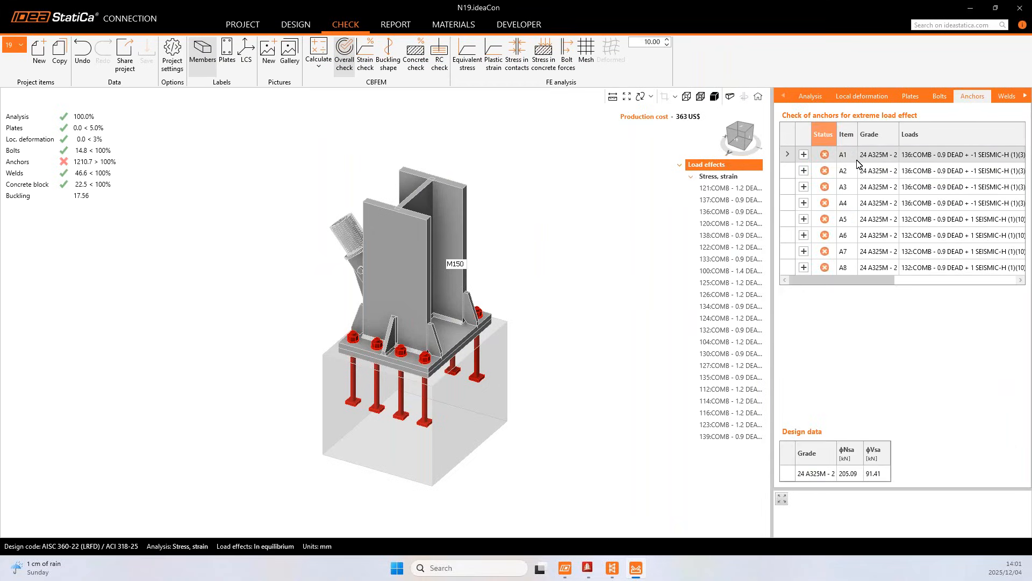
left_click(773, 318)
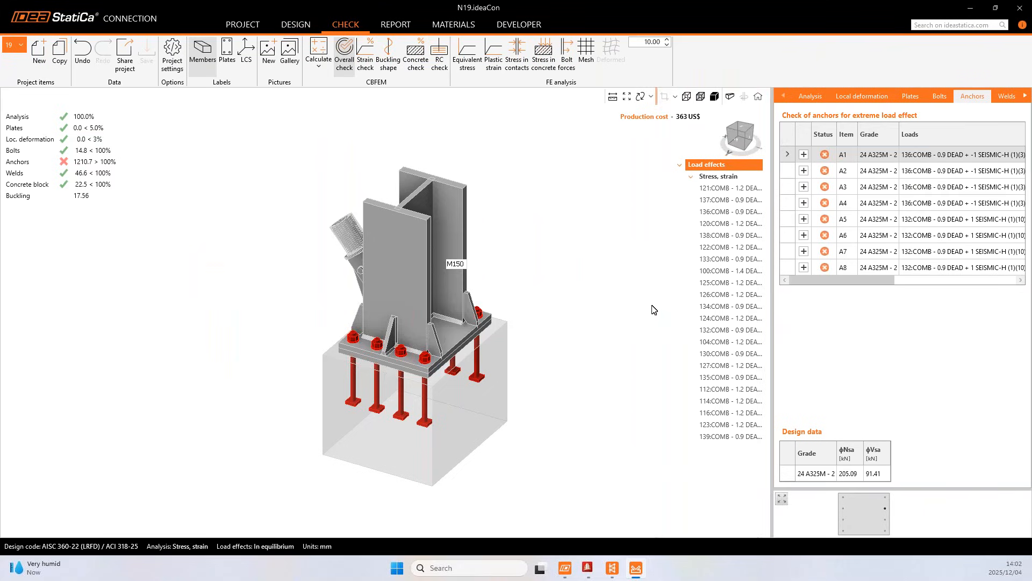
left_click_drag(654, 309, 656, 312)
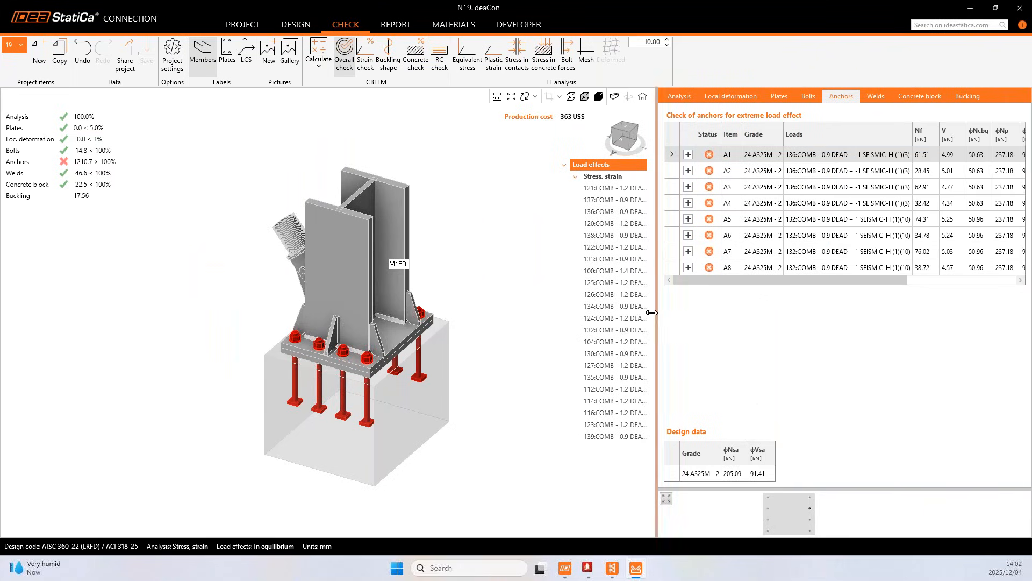
left_click_drag(570, 330, 471, 318)
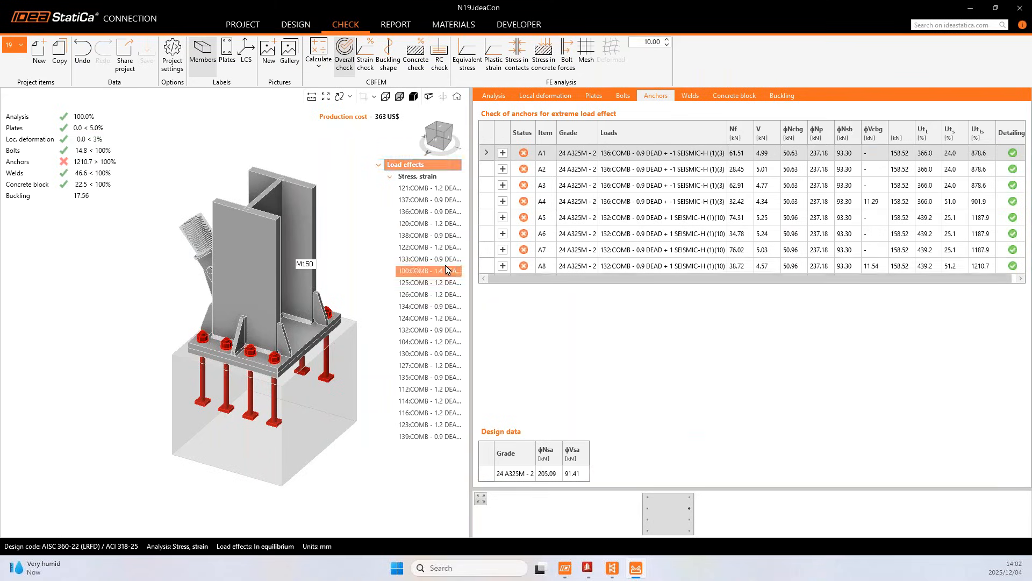
left_click(503, 266)
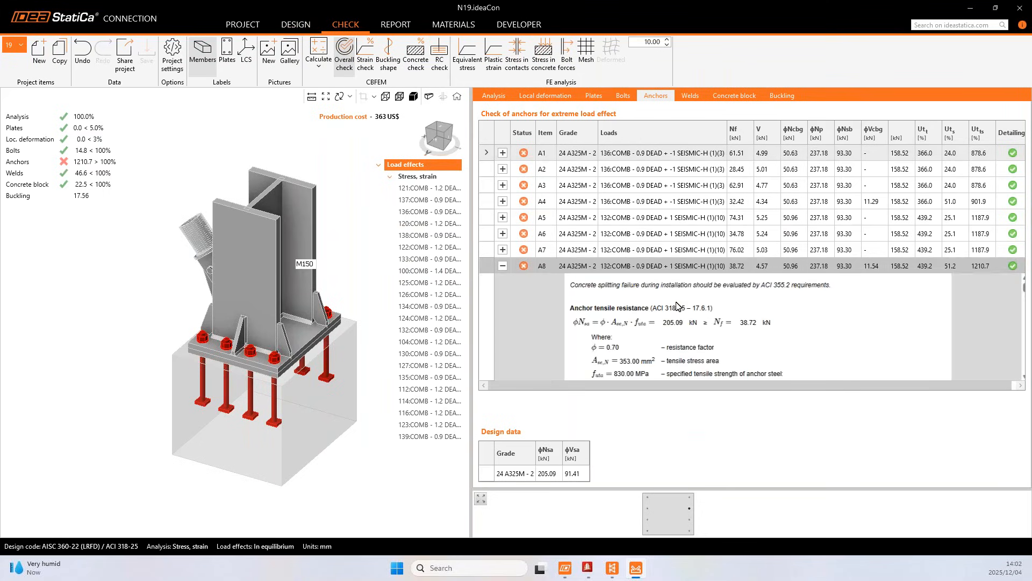
- Show anchor A8's detailed check in a maximized print preview and read its tensile and concrete breakout resistance formulas
right_click(677, 304)
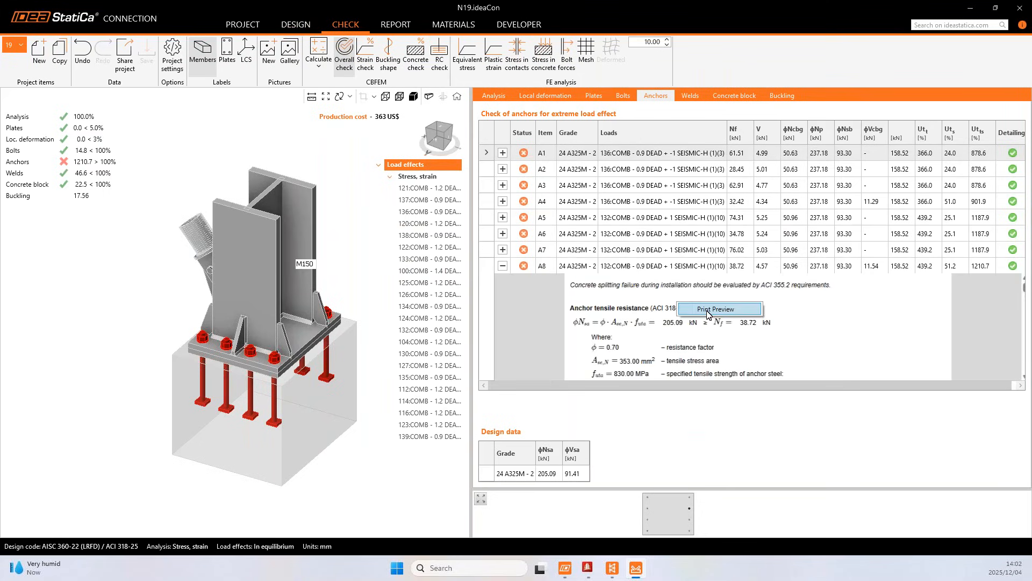
left_click(708, 312)
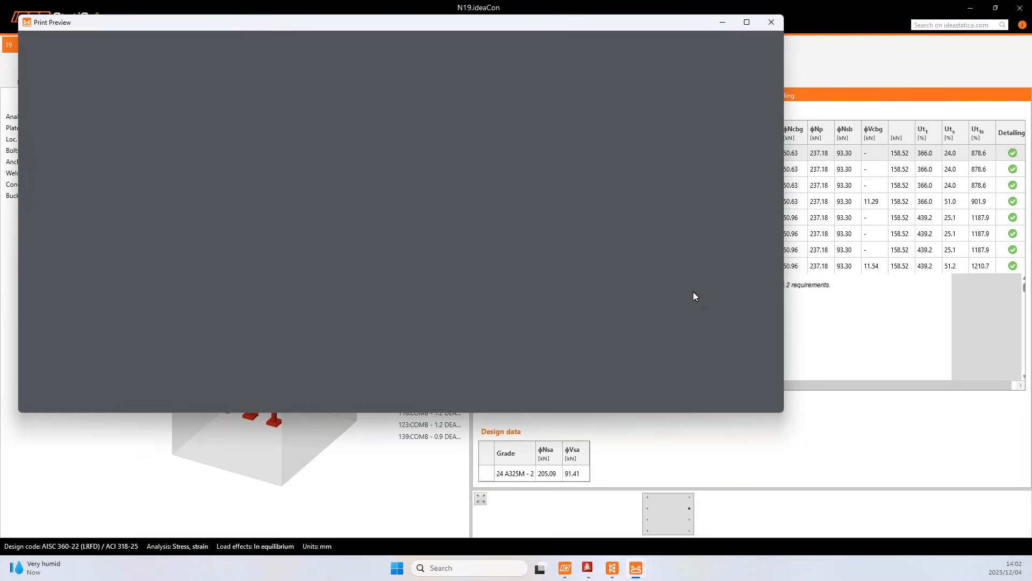
left_click(747, 22)
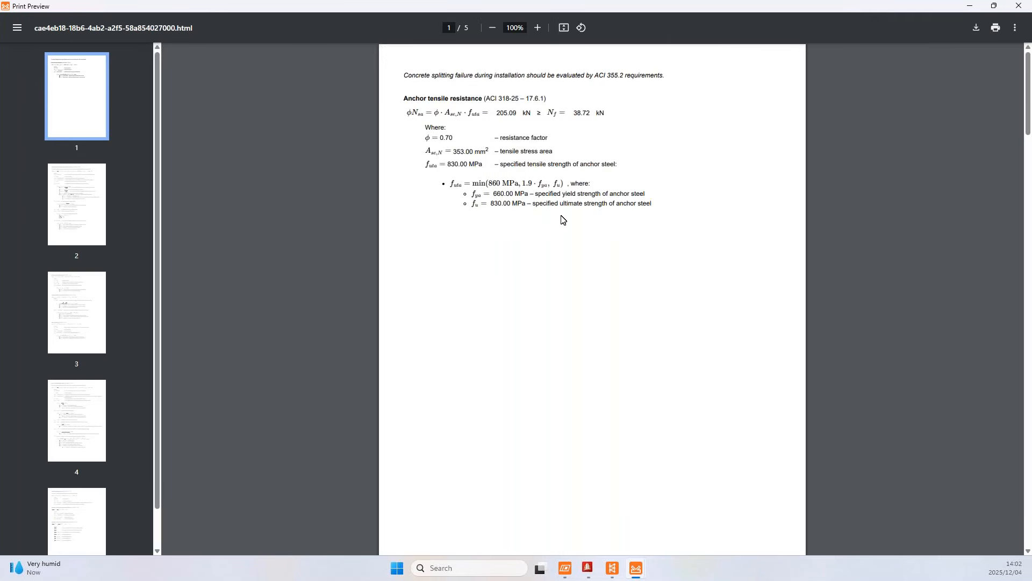
scroll(563, 219, "down", 1)
scroll(564, 218, "down", 7)
scroll(606, 249, "up", 3)
scroll(605, 235, "up", 2)
scroll(604, 235, "down", 10)
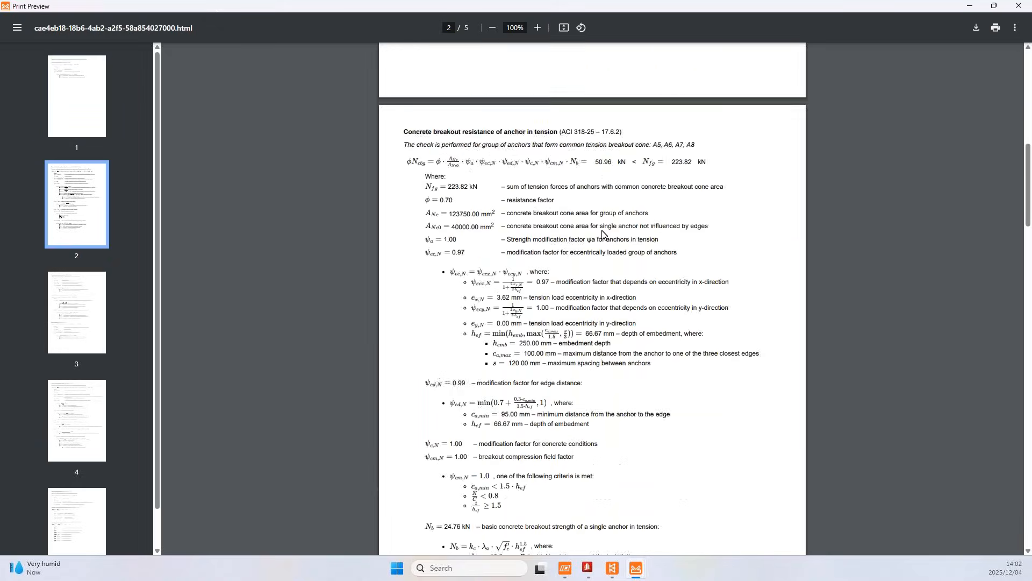
scroll(605, 235, "up", 2)
scroll(604, 235, "up", 10)
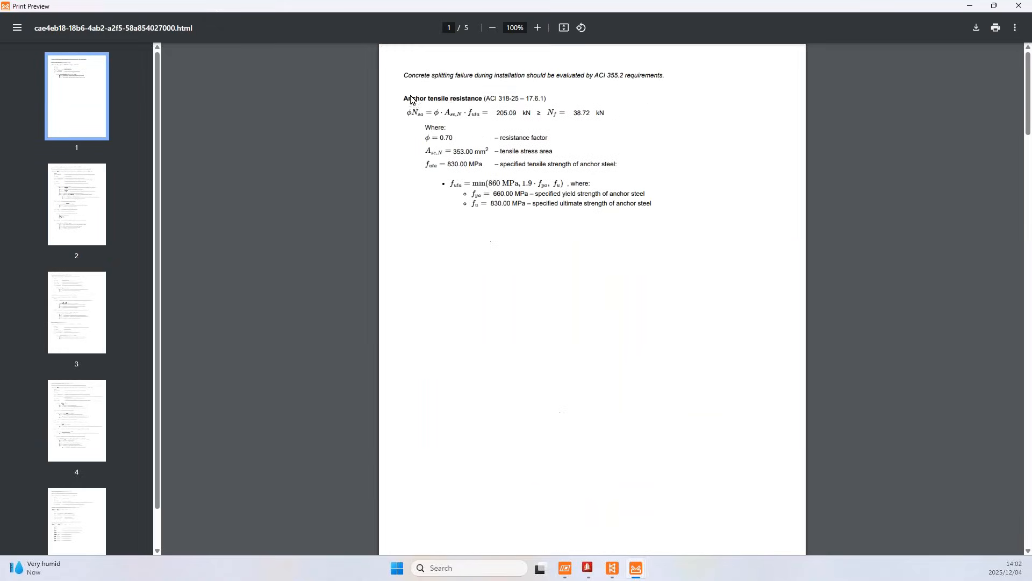
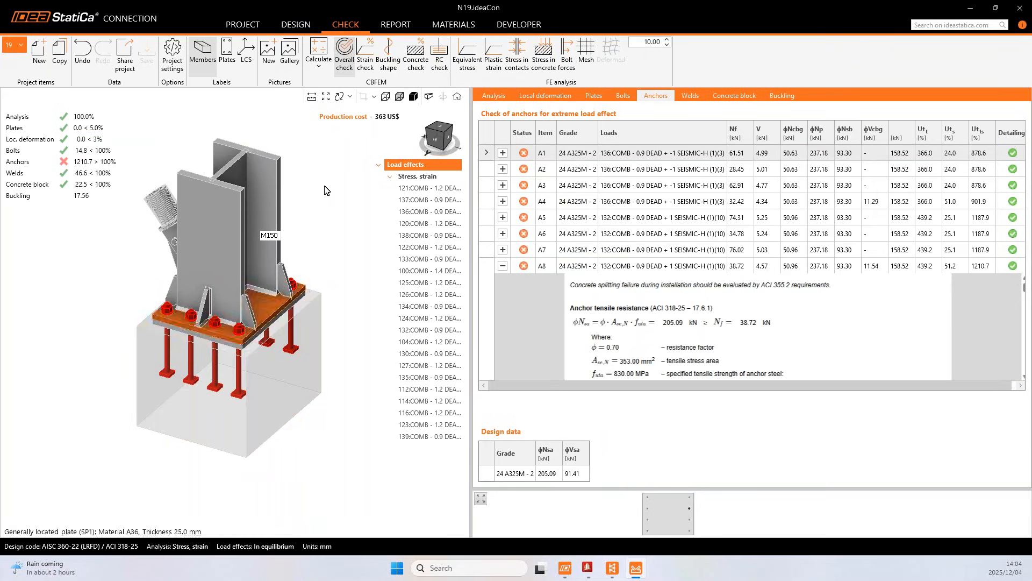
- Start the RC check of connection 19's anchorage and save the Detail project as N19-ANCHORING on the Desktop
mouse_move(327, 280)
middle_mouse_down()
mouse_move(337, 290)
mouse_move(313, 281)
middle_mouse_up()
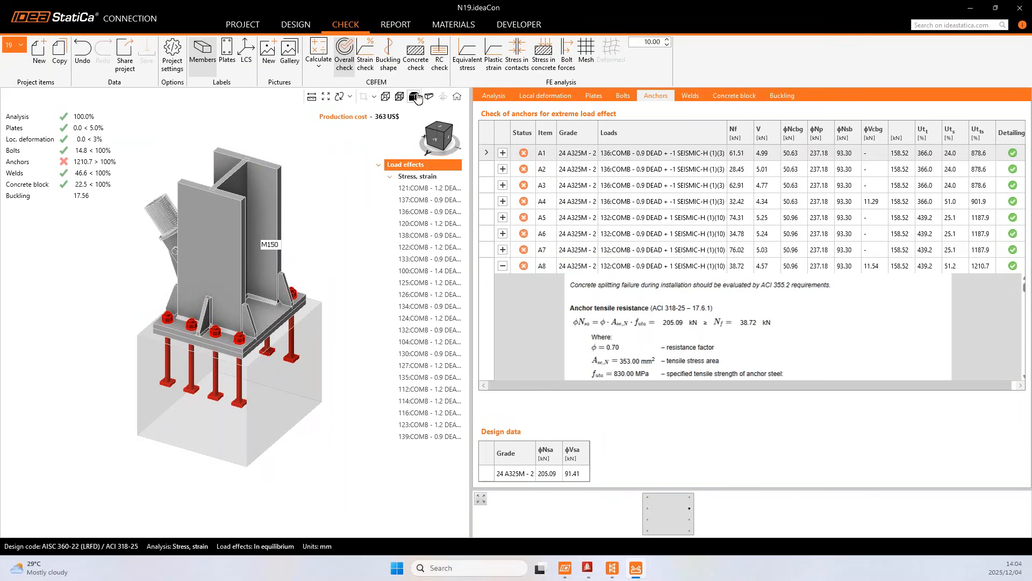
left_click(441, 68)
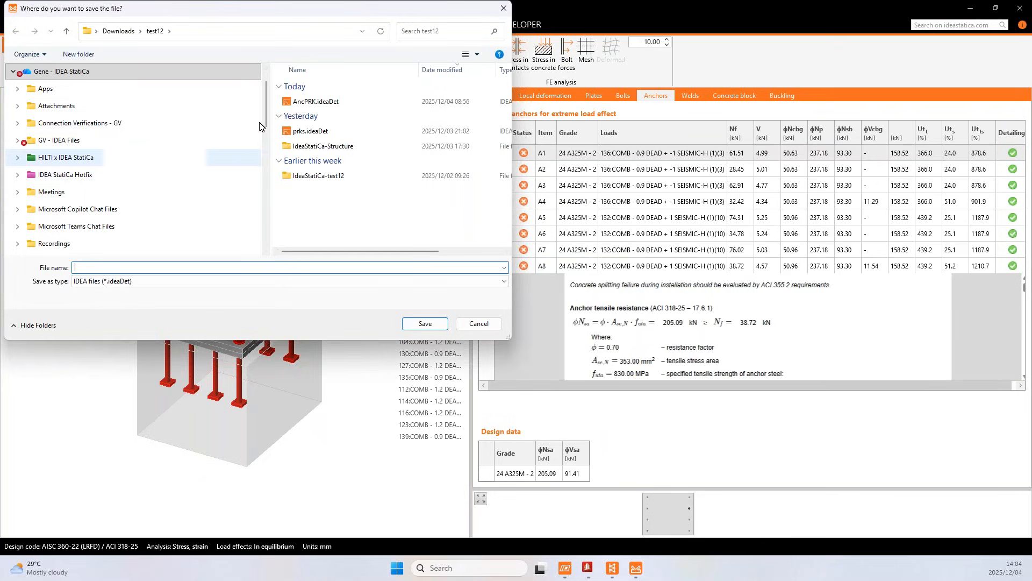
left_click(53, 192)
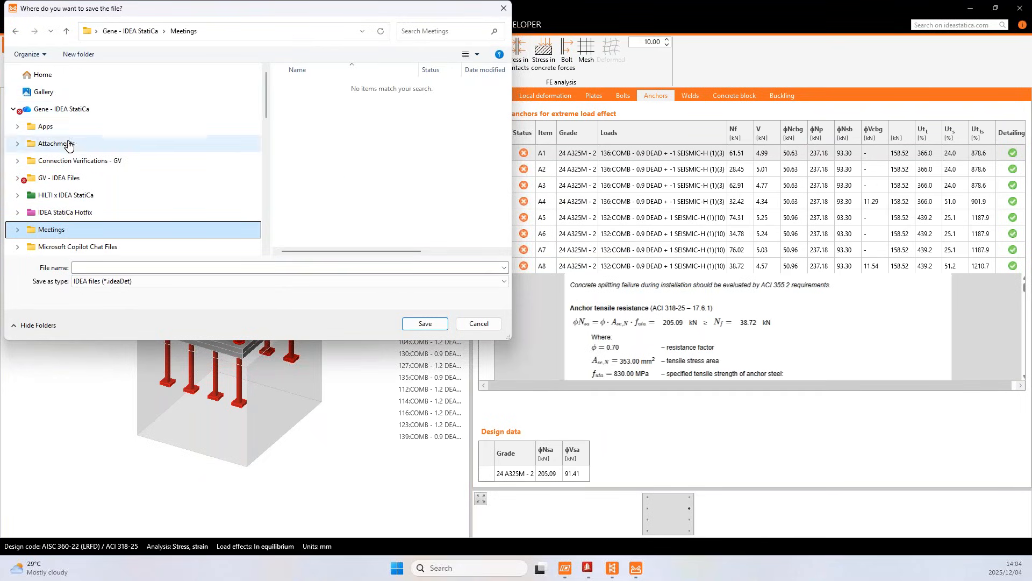
scroll(108, 162, "down", 3)
left_click(32, 210)
left_click(89, 288)
key("Caps_Lock")
type("N19")
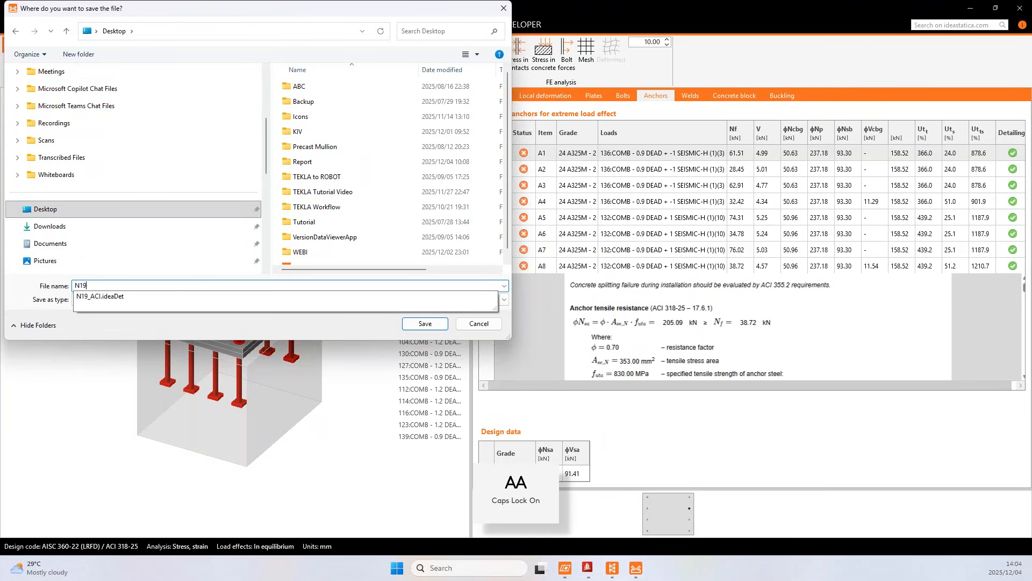
type("-ANCH")
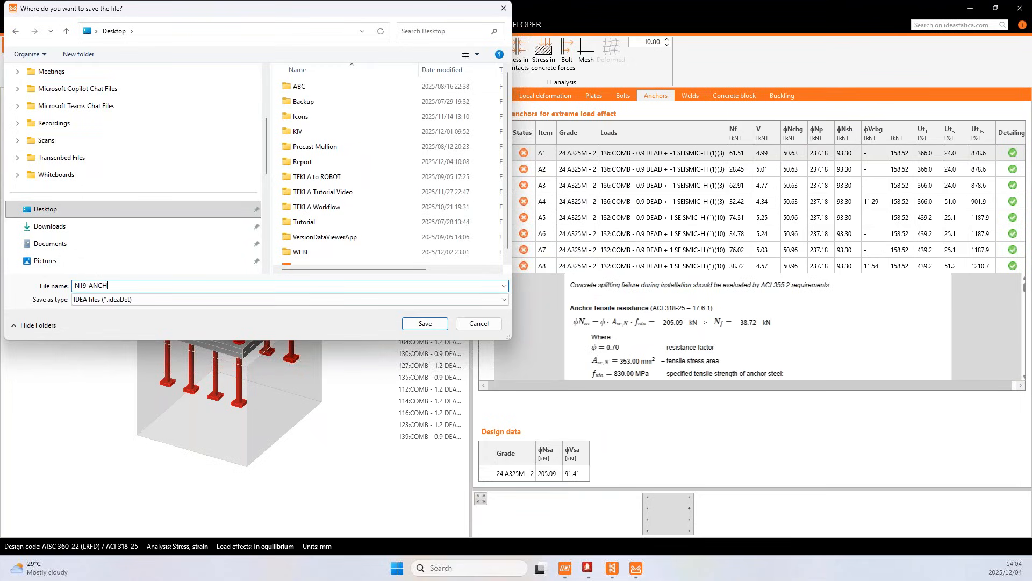
type("ORING")
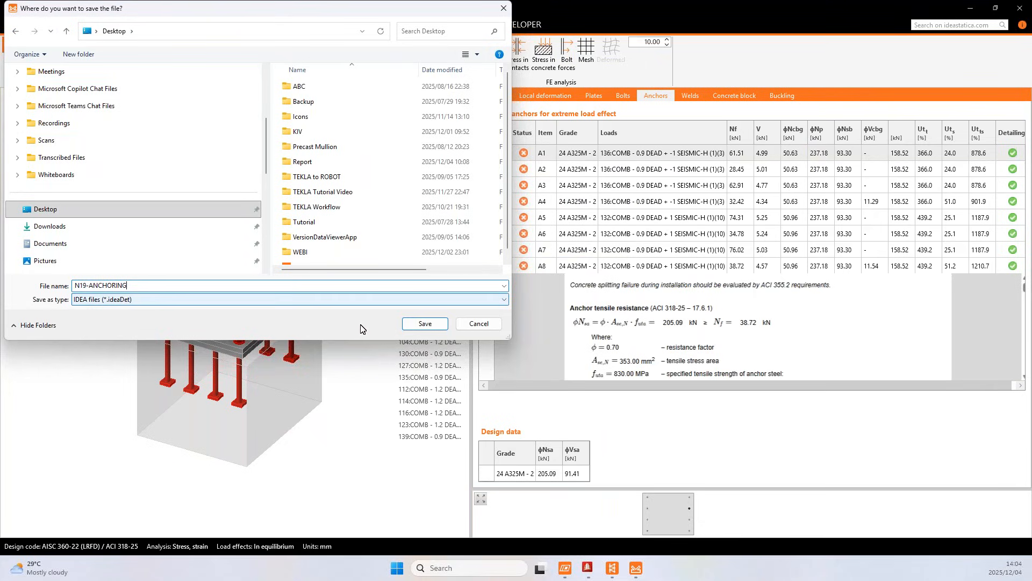
left_click(424, 323)
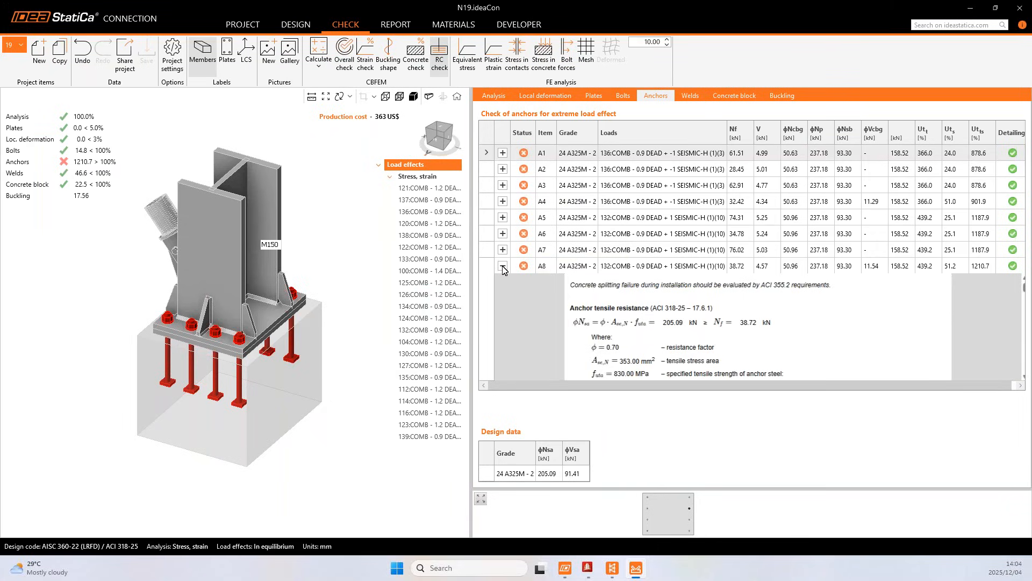
left_click(505, 270)
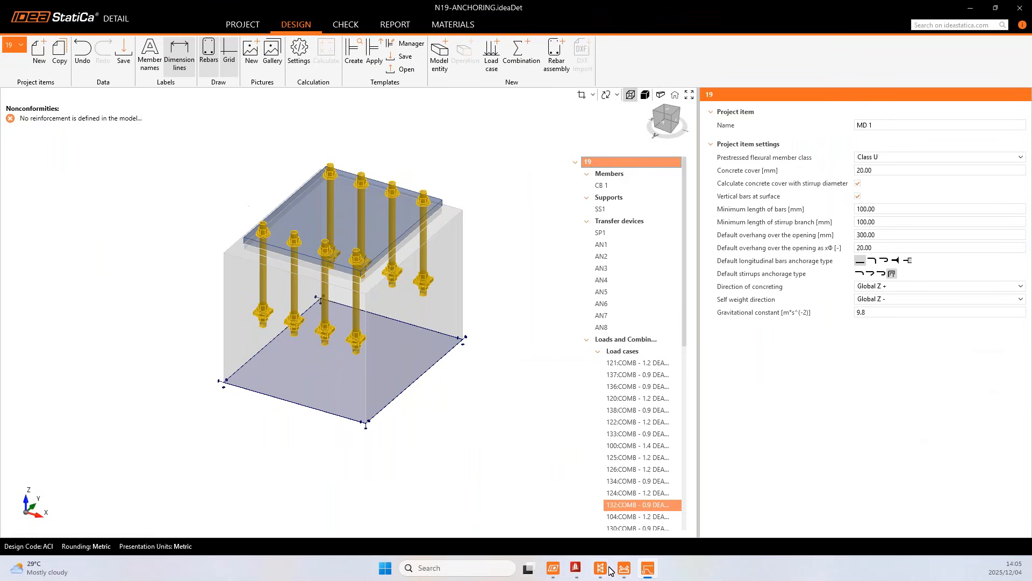
- Inspect the anchorage model exported from N19 to Detail and review the transferred forces of load cases 121, 136, 125 and 134
mouse_move(625, 575)
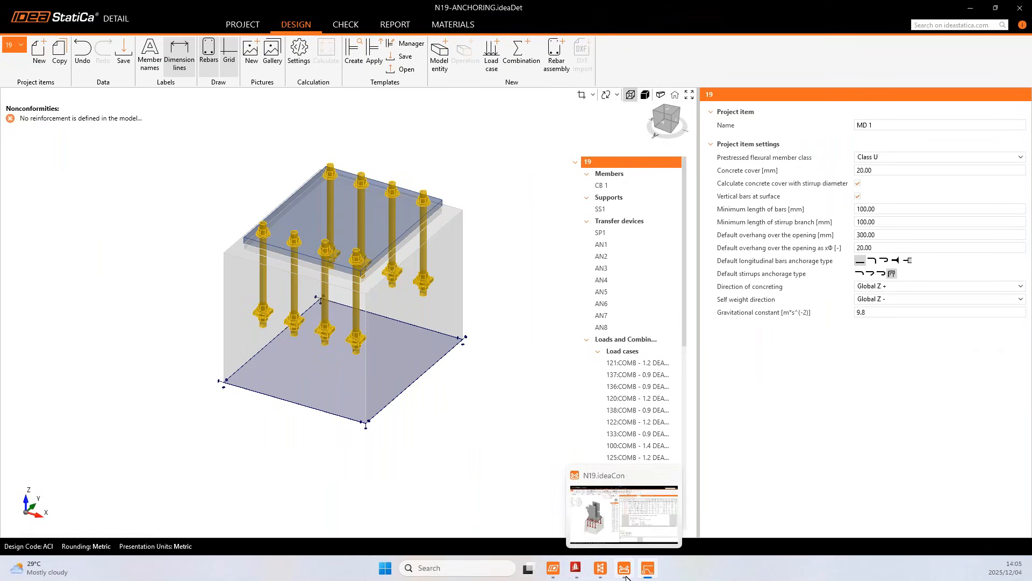
left_click(630, 541)
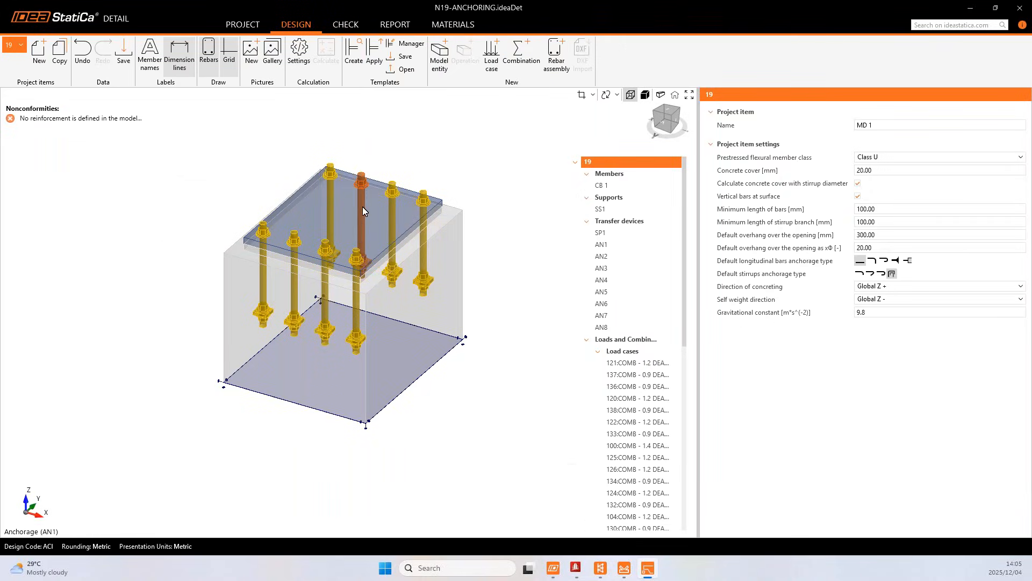
scroll(360, 216, "up", 2)
middle_click_drag(336, 232, 326, 232)
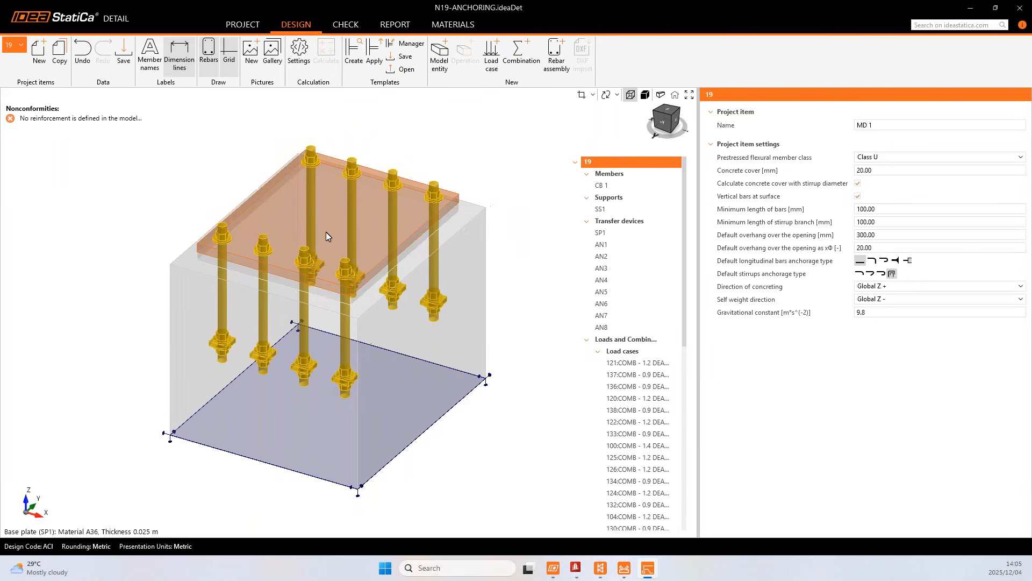
left_click(655, 364)
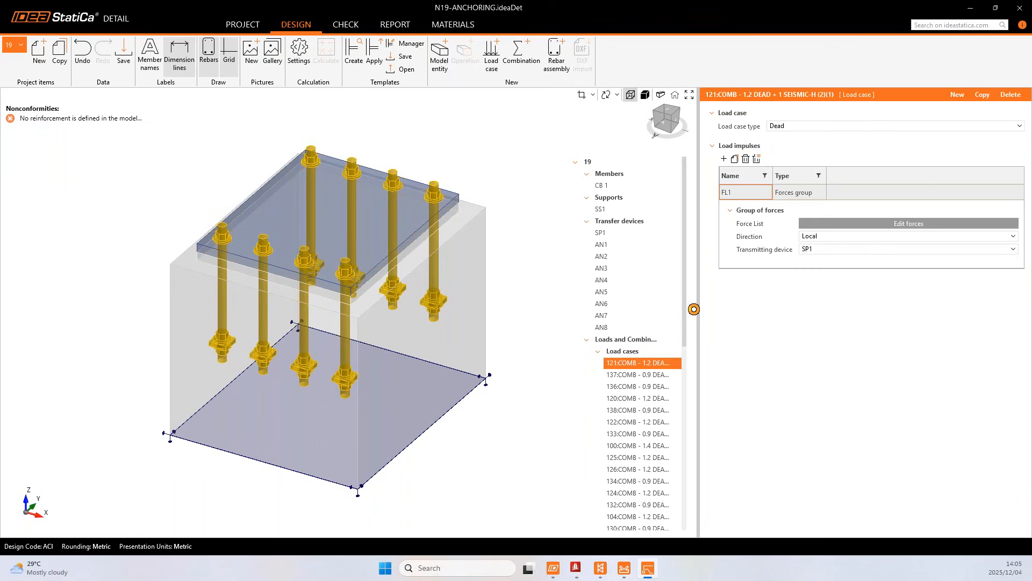
scroll(684, 261, "down", 5)
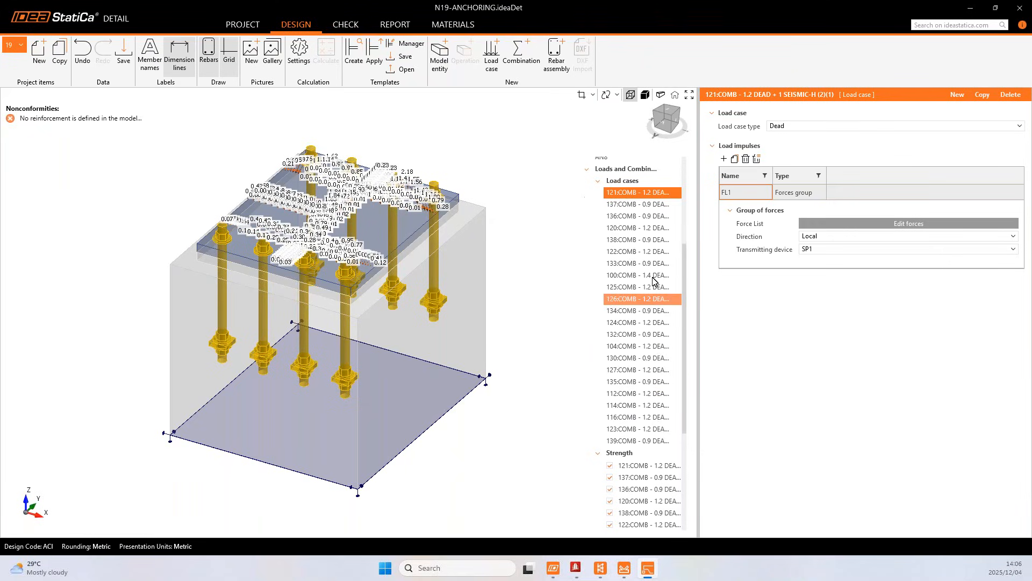
left_click(650, 217)
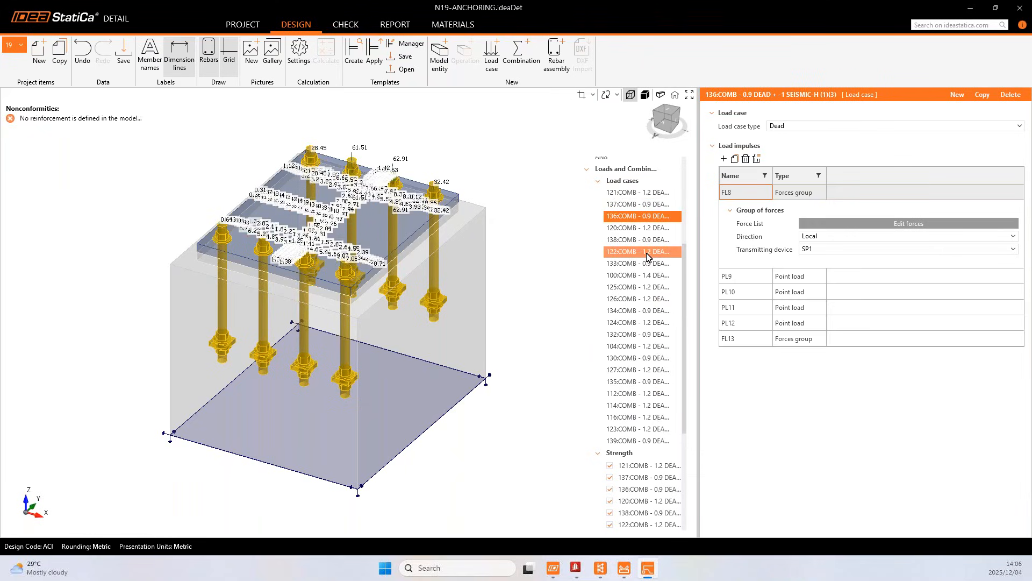
left_click(638, 287)
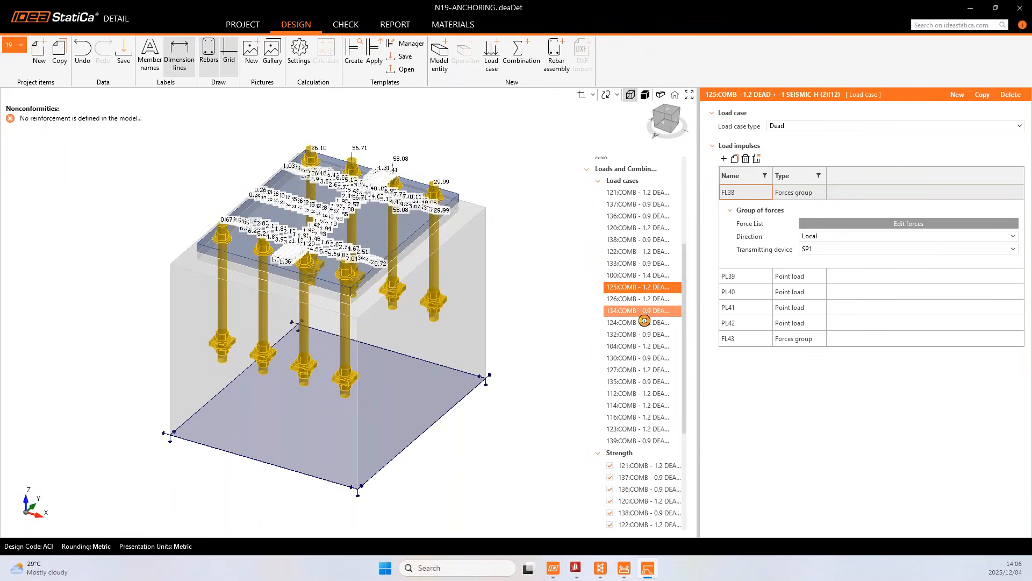
left_click(638, 312)
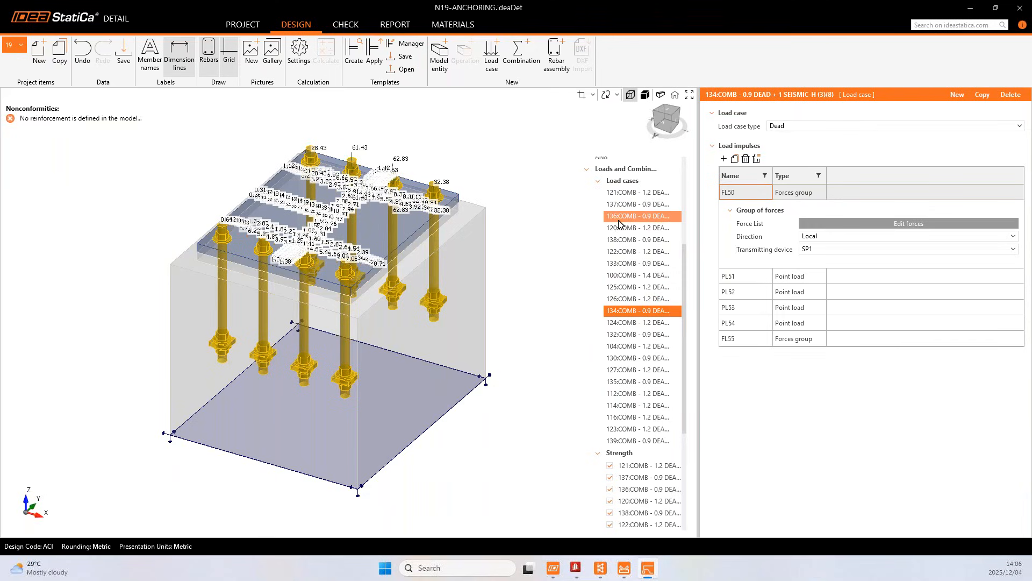
- Examine the concrete block with its anchors from several angles and review the properties of surface support SS1
left_click_drag(687, 259, 692, 178)
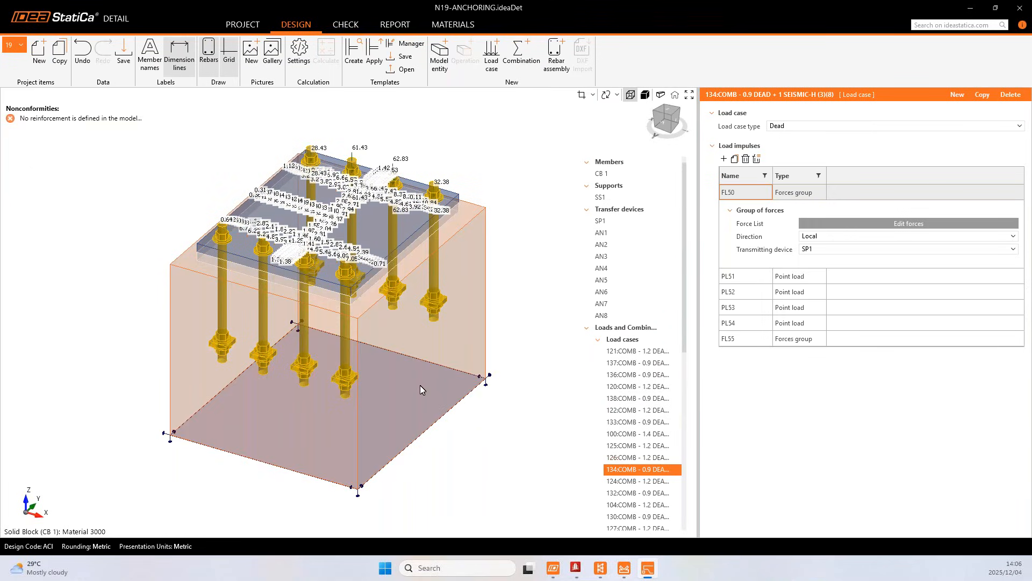
middle_click_drag(359, 327, 384, 315)
middle_click_drag(483, 279, 468, 263)
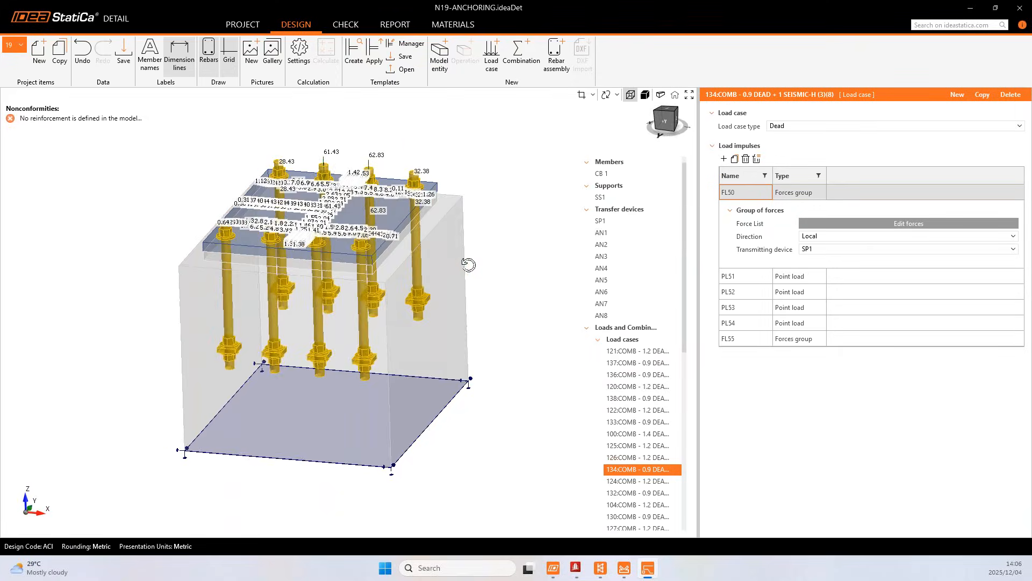
mouse_move(228, 280)
middle_mouse_down("ctrl")
mouse_move(214, 283)
mouse_move(218, 263)
middle_mouse_up("ctrl")
middle_click_drag(477, 336, 473, 306)
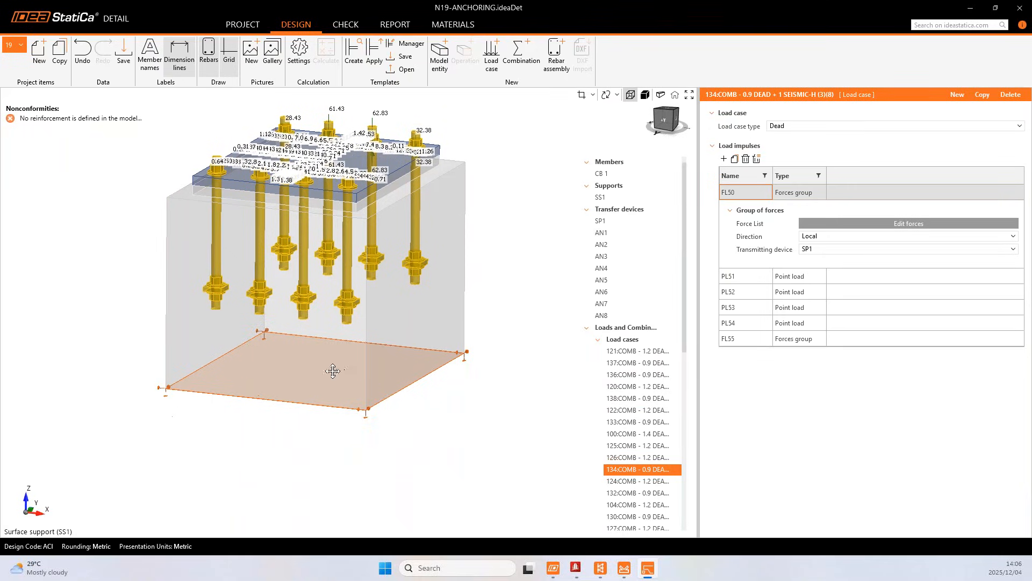
middle_click_drag(253, 452, 292, 378, "ctrl")
scroll(272, 370, "up", 2)
middle_click_drag(206, 279, 197, 277, "ctrl")
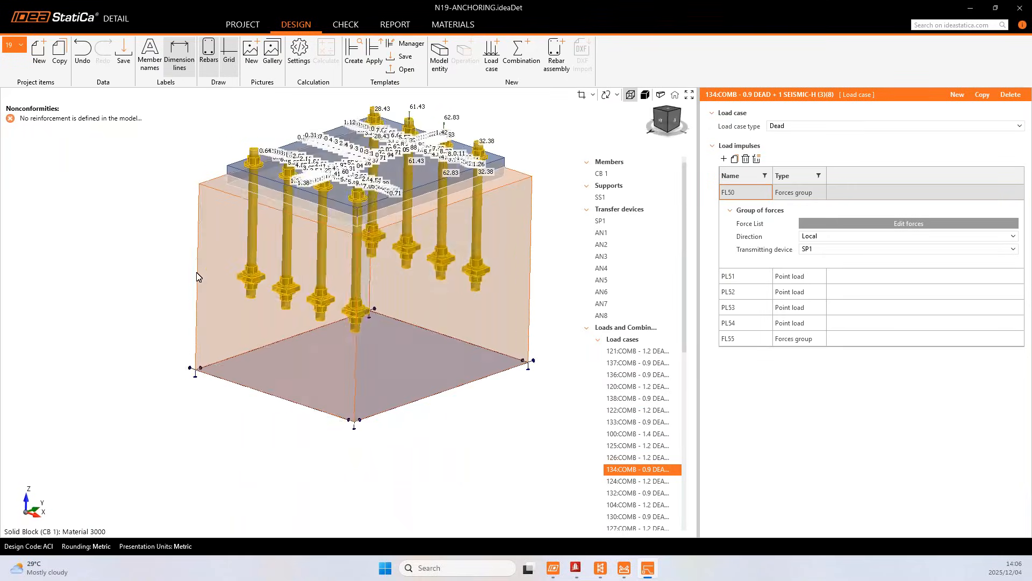
middle_click_drag(330, 340, 246, 360)
middle_click_drag(457, 378, 513, 338)
middle_click_drag(499, 305, 500, 331)
scroll(500, 331, "down", 2)
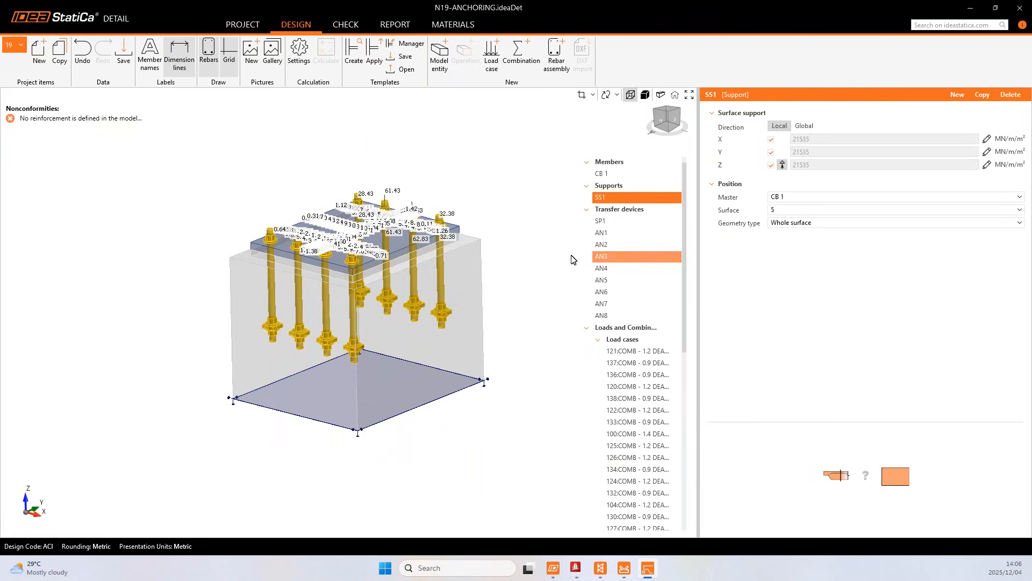
middle_click_drag(492, 343, 435, 359)
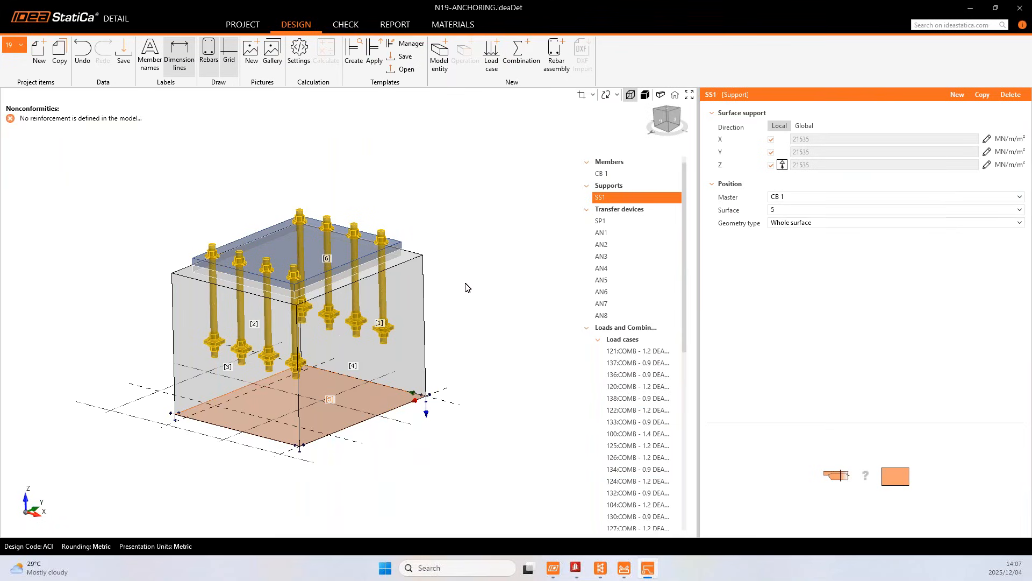
middle_click_drag(475, 283, 451, 273)
right_click_drag(451, 273, 474, 279)
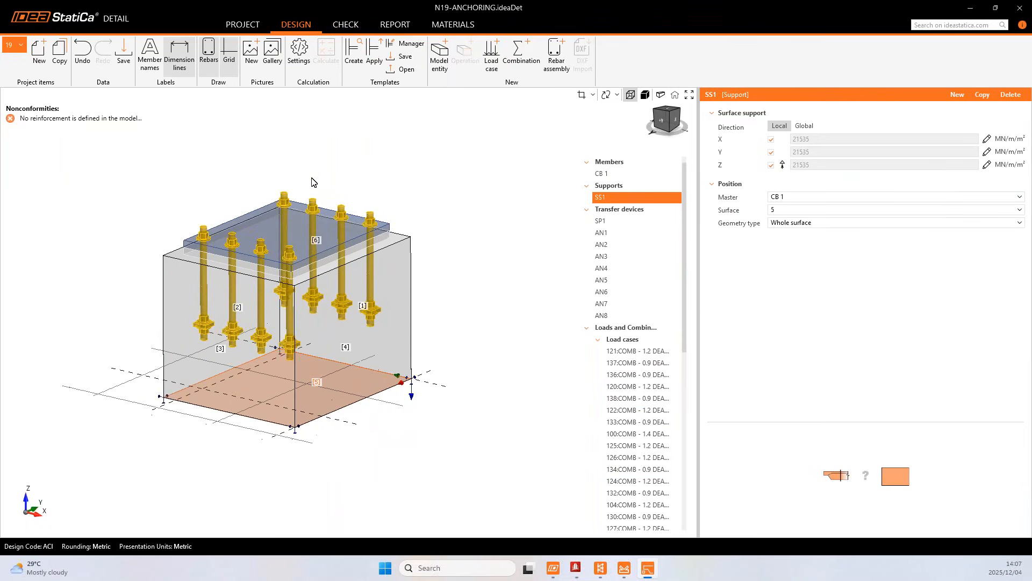
right_click_drag(405, 245, 463, 298)
- Add a Group of bars 3D reinforcement to the concrete block model
scroll(463, 299, "down", 3)
left_click_drag(685, 203, 682, 104)
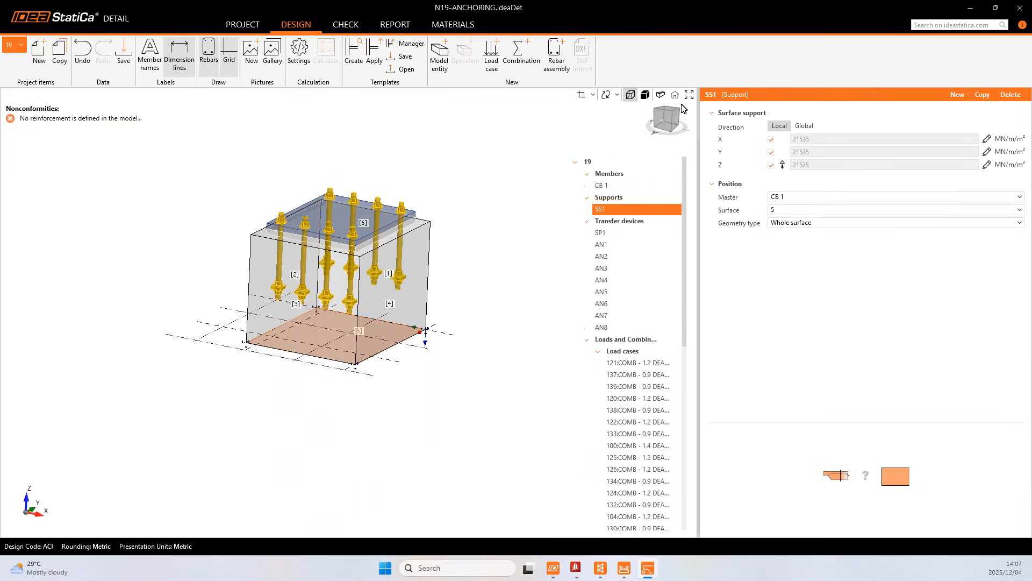
left_click(558, 74)
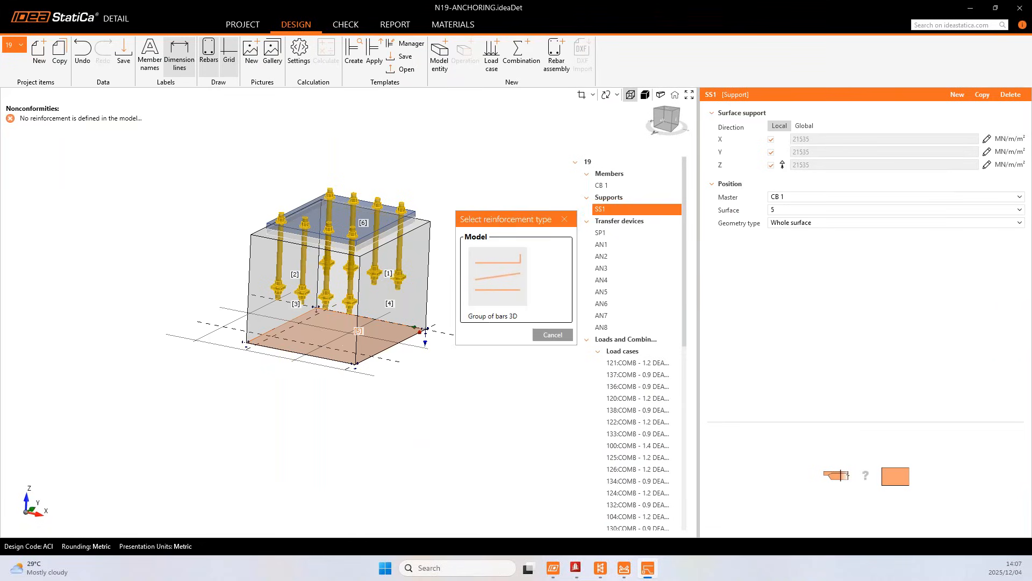
left_click(497, 277)
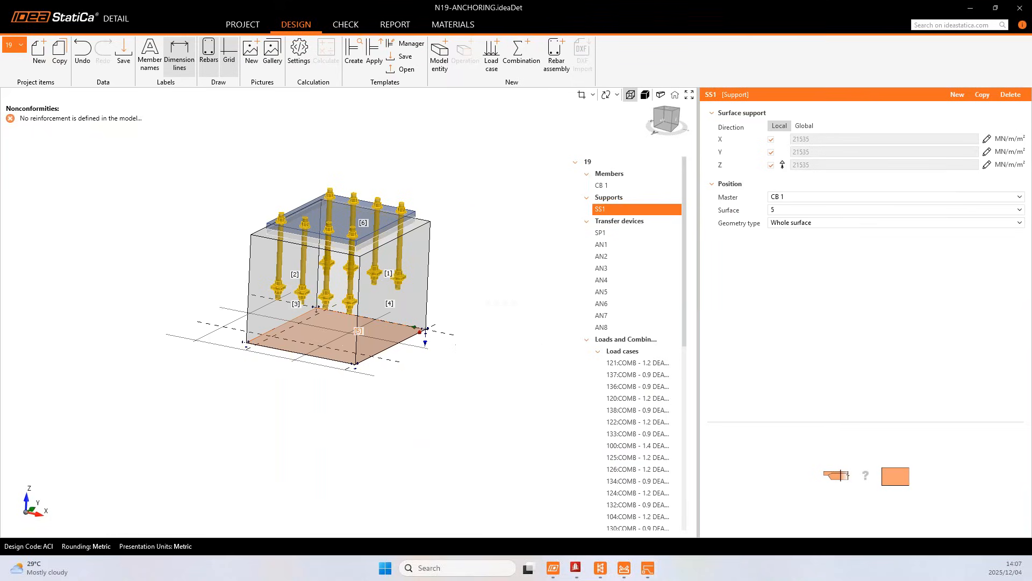
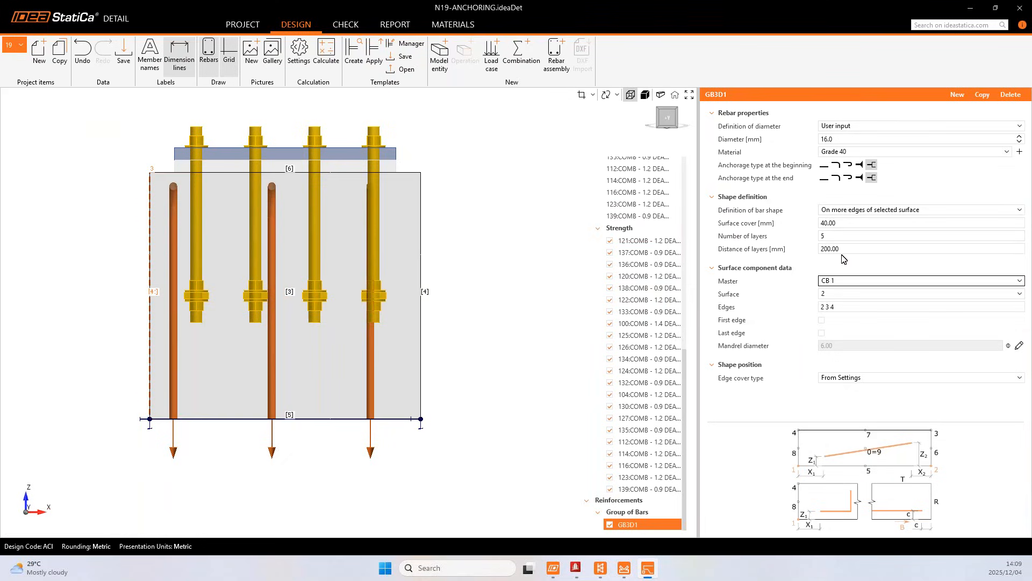
- Set the distance between the layers of the rebar group to 115 mm
left_click(846, 252)
type("115")
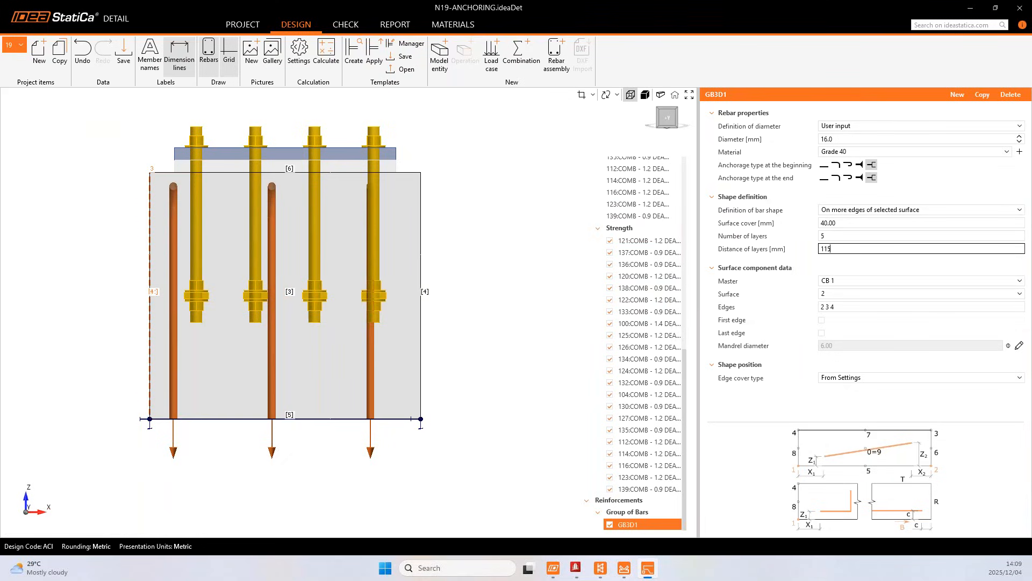
key("Tab")
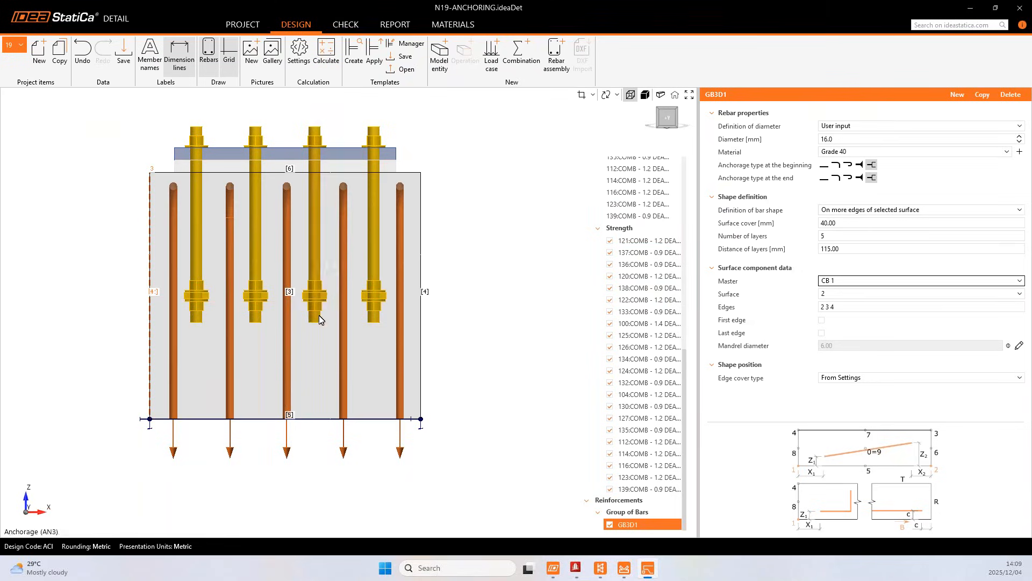
scroll(345, 305, "down", 1)
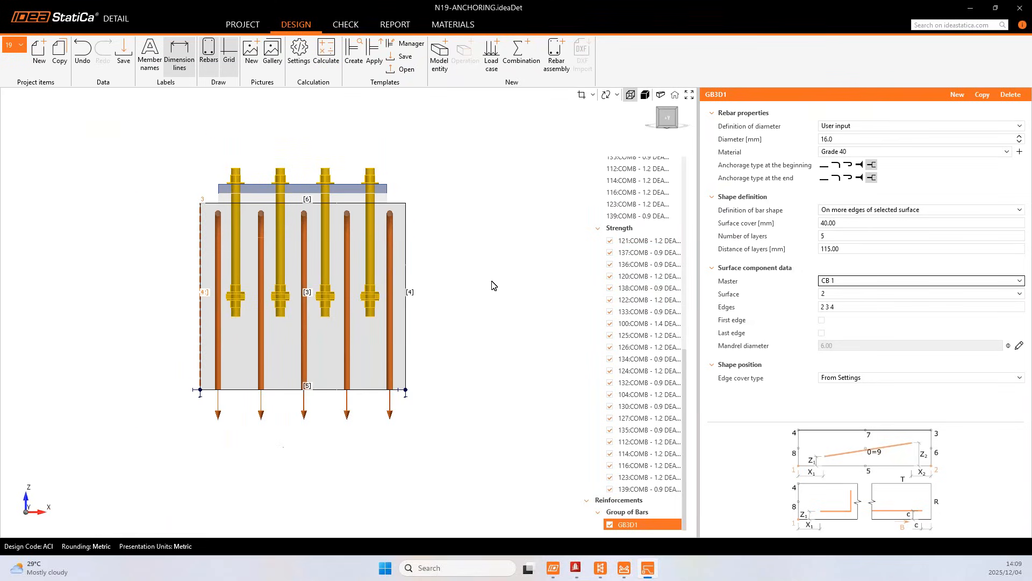
left_click_drag(492, 281, 412, 274)
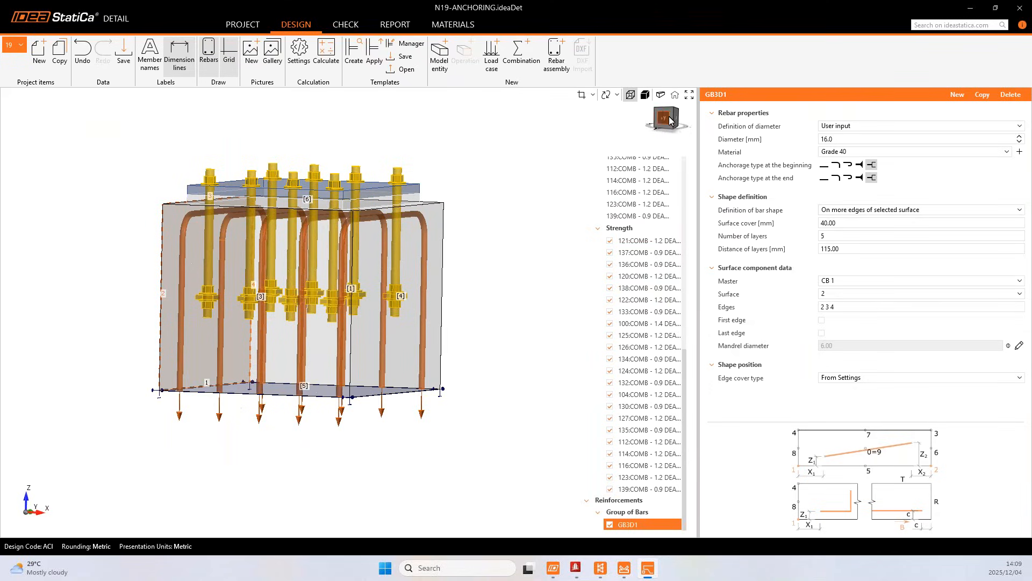
- Switch the rebar group's edge cover type to User value and set its covers to 40 20 40 mm
left_click(677, 121)
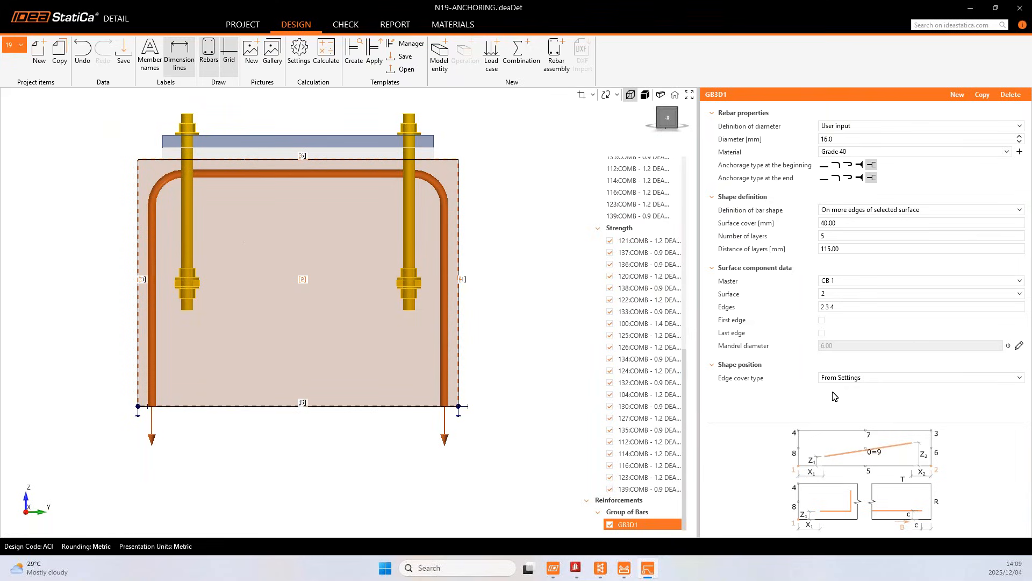
left_click(847, 385)
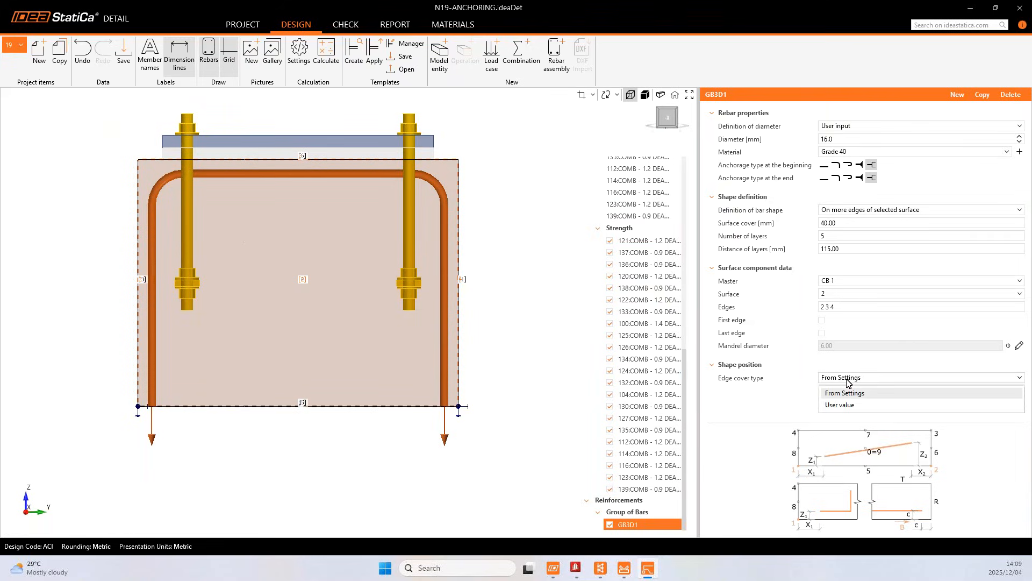
left_click(839, 407)
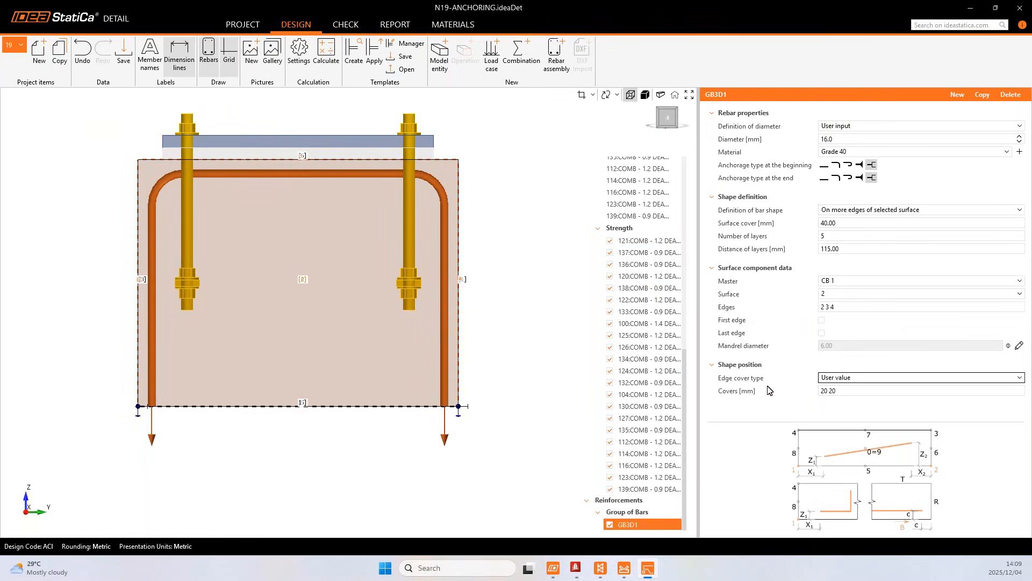
left_click(887, 394)
type("40")
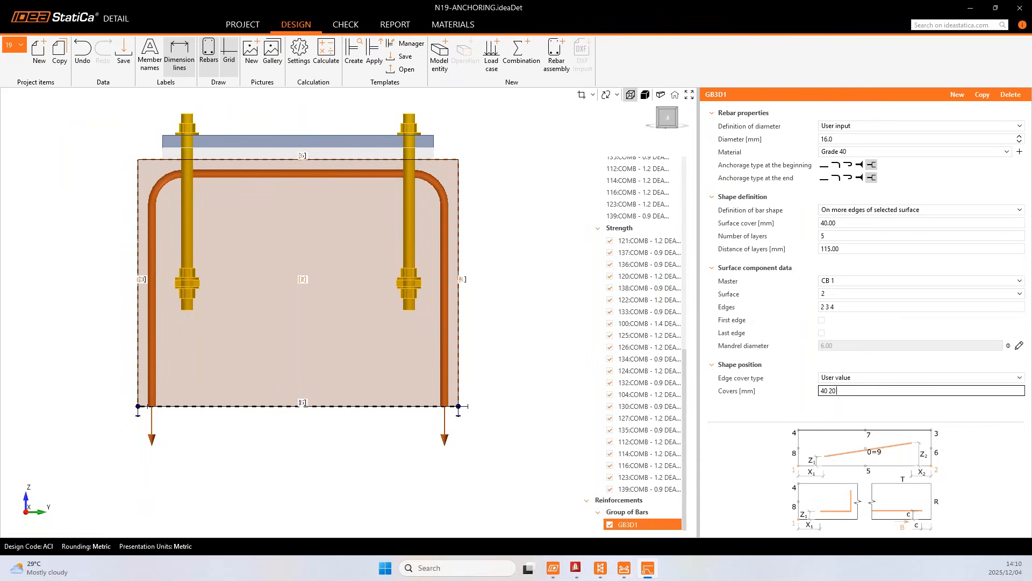
left_click(840, 431)
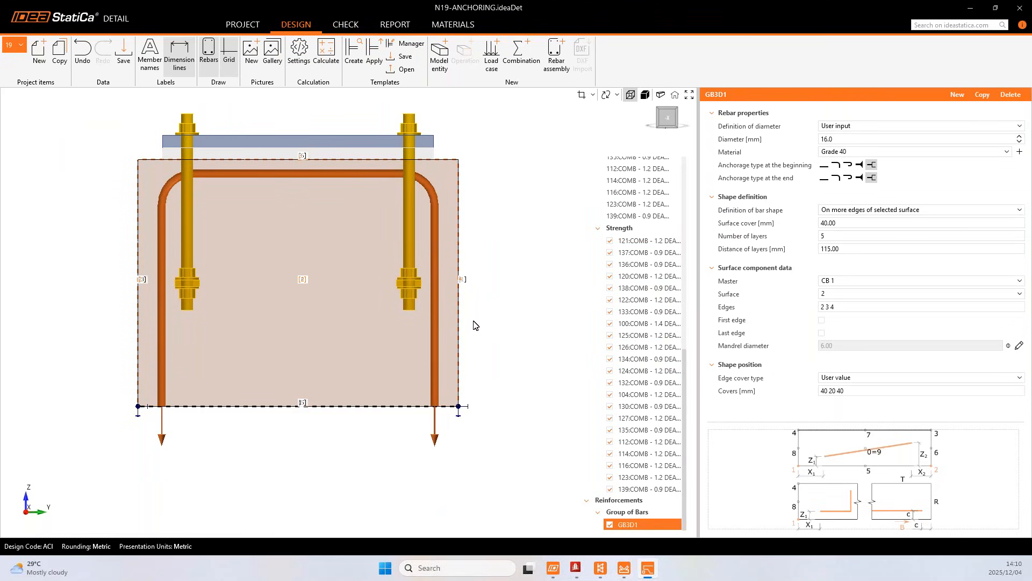
right_click_drag(495, 268, 418, 328)
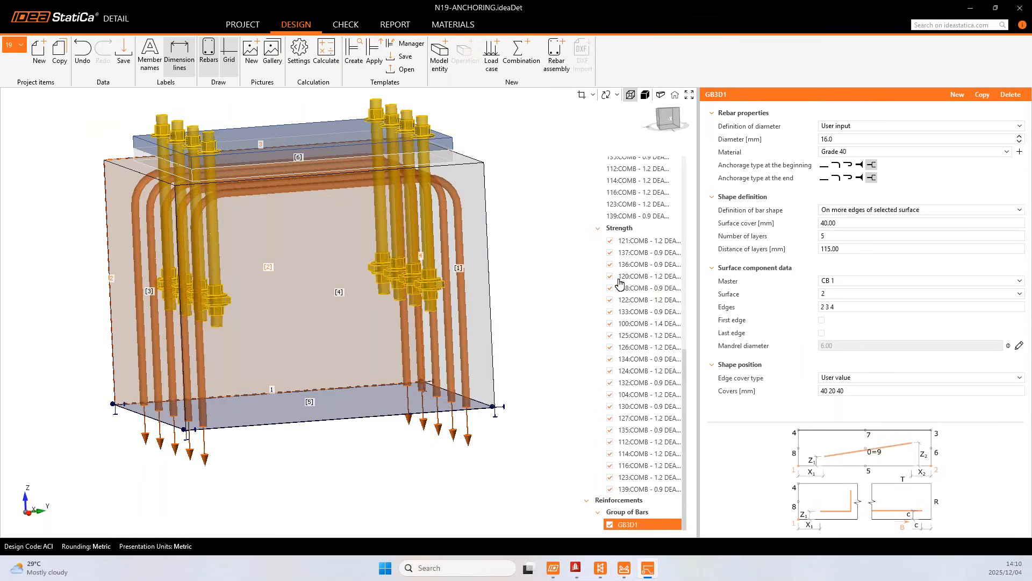
- Copy the rebar group and assign the copy to surface 1 of the concrete block
left_click(672, 122)
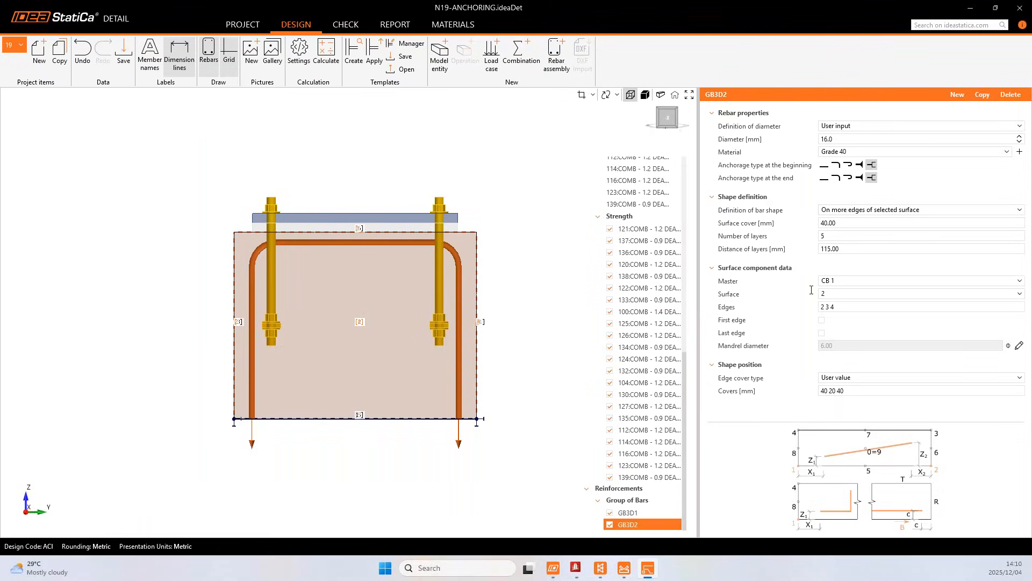
left_click(842, 296)
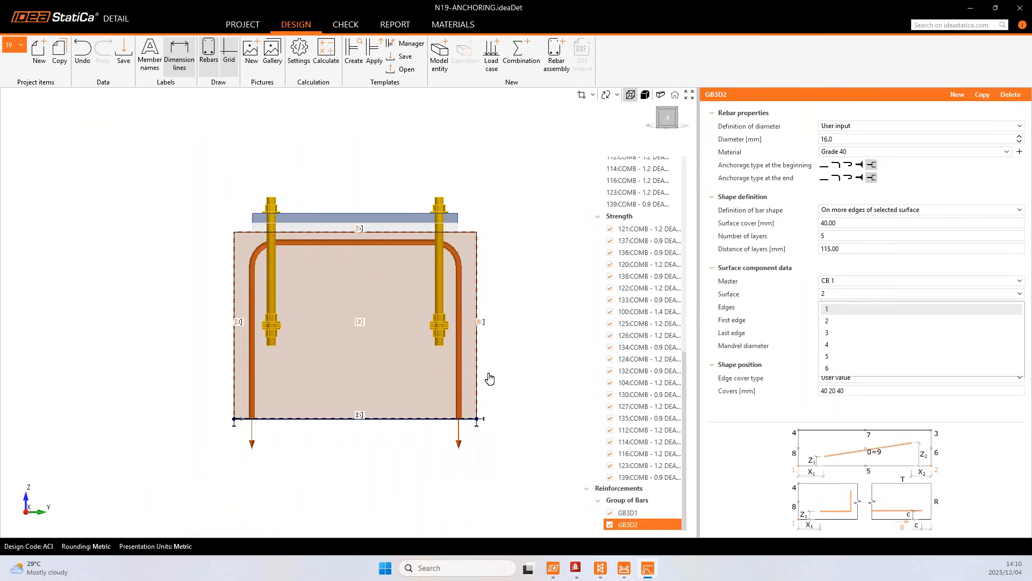
left_click(379, 377)
right_click_drag(316, 378, 366, 371)
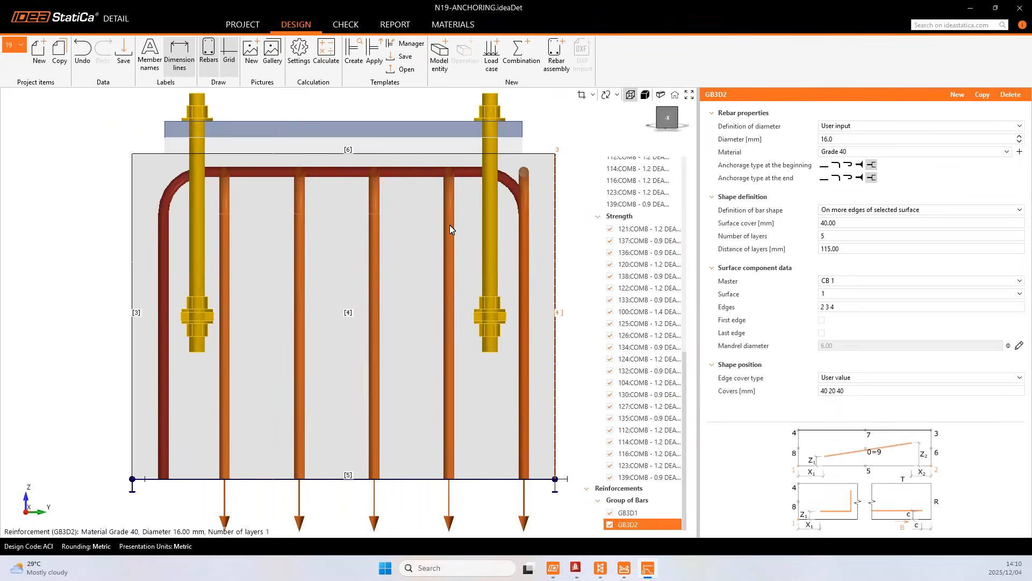
- Give the copied rebar group 3 layers, a 160 mm surface cover and a 150 mm distance between layers
left_click(844, 239)
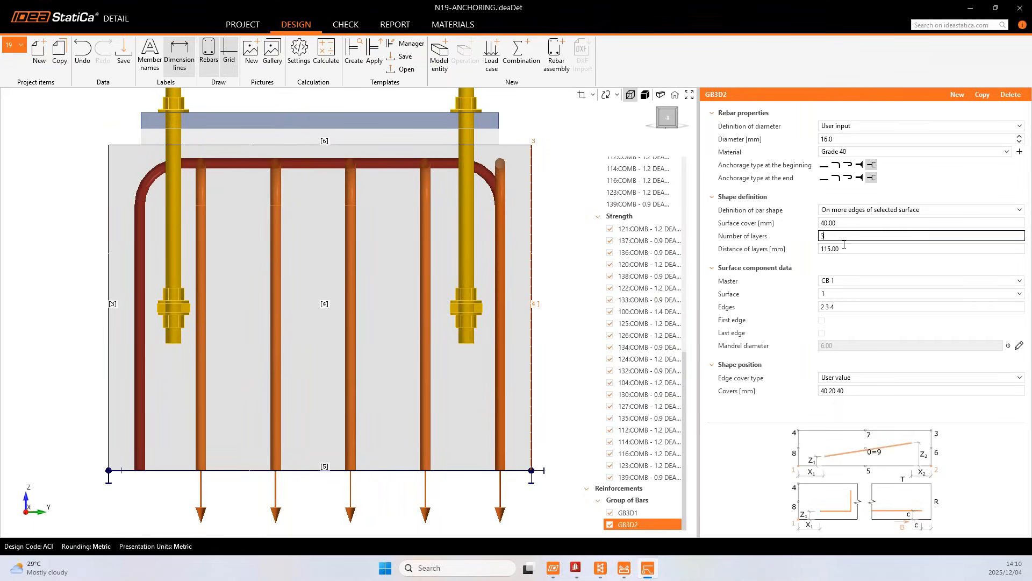
type("3")
key("Tab")
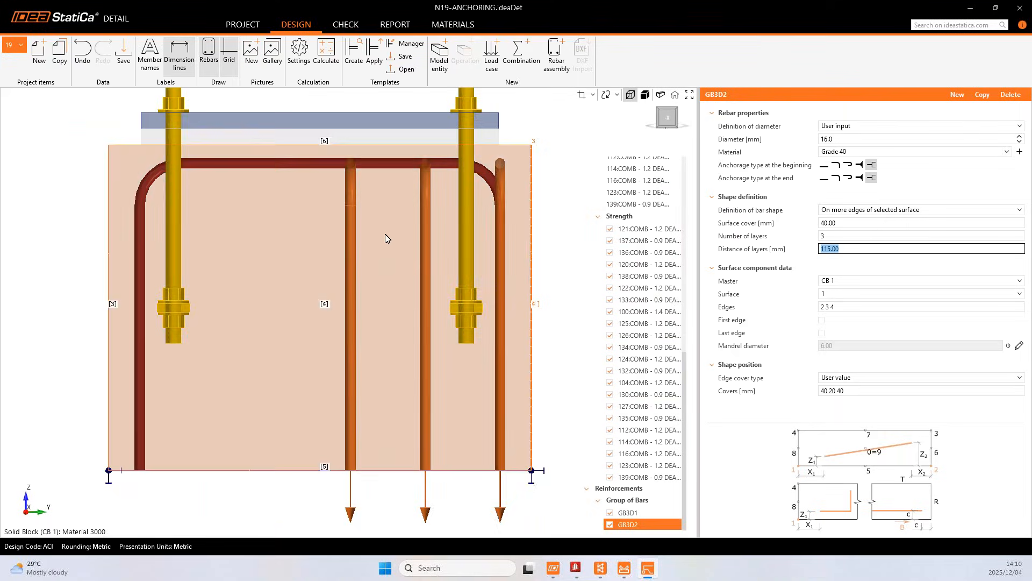
left_click(844, 223)
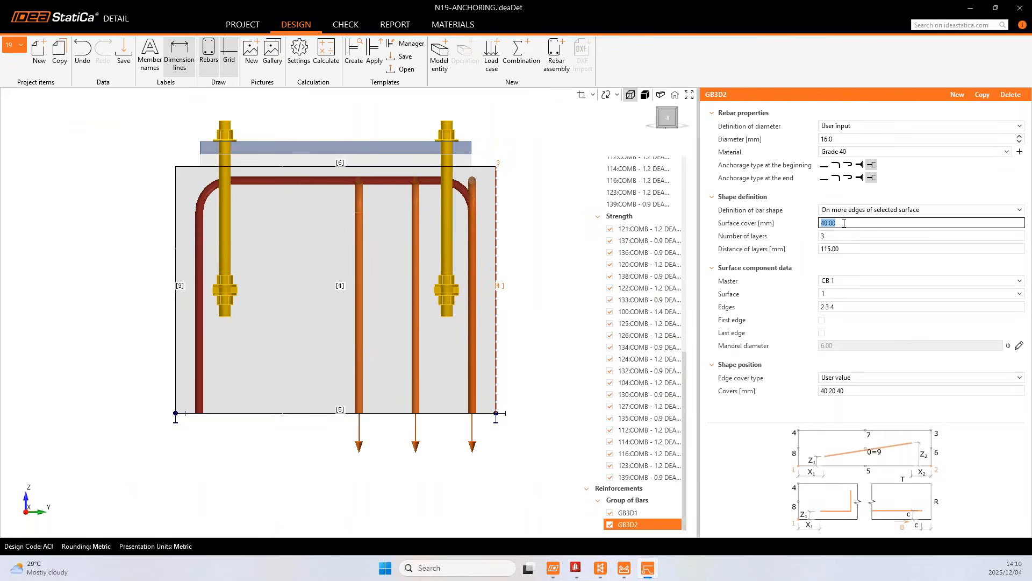
type("160")
left_click(863, 236)
key("Tab")
type("150")
key("Tab")
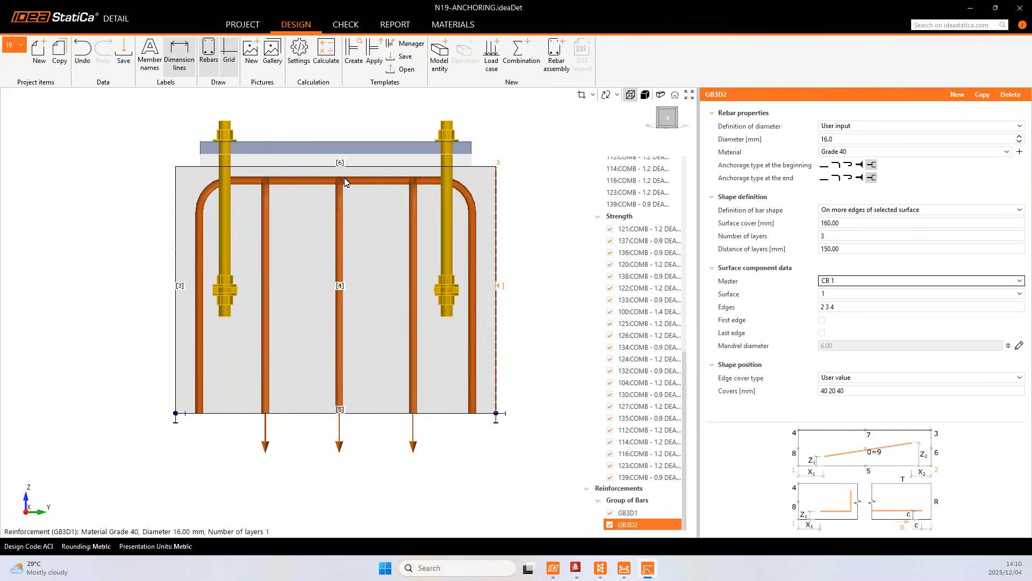
- Set the edge covers of the second rebar group to 40 36 40 mm
left_click(835, 395)
left_click(835, 393)
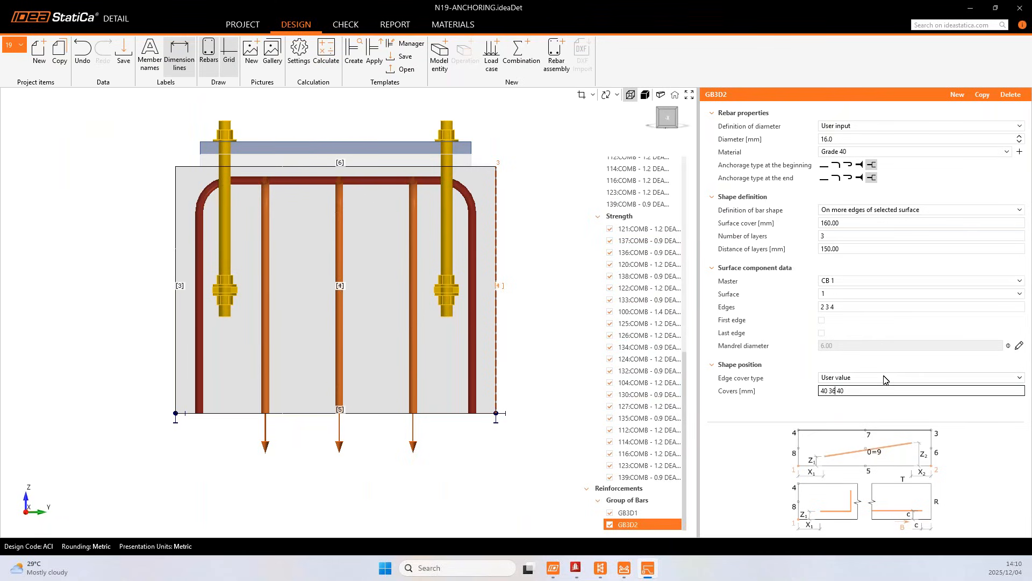
key("Tab")
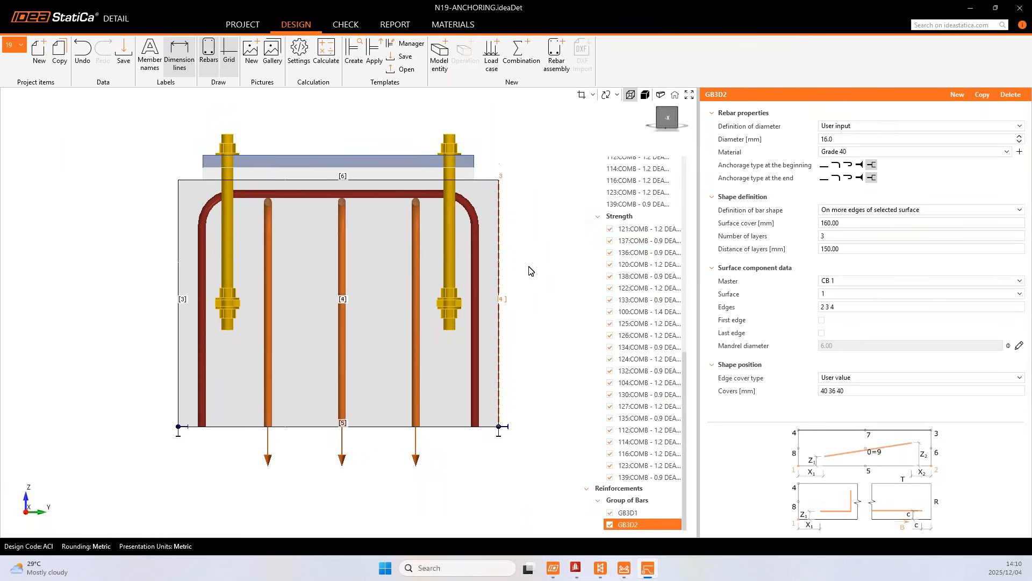
- Create a third rebar group as a copy of the second one and set its bar diameter to 10 mm
left_click(675, 96)
scroll(455, 264, "down", 3)
right_click_drag(370, 286, 408, 215)
scroll(406, 205, "up", 3)
scroll(407, 210, "down", 3)
left_click(556, 54)
left_click(499, 262)
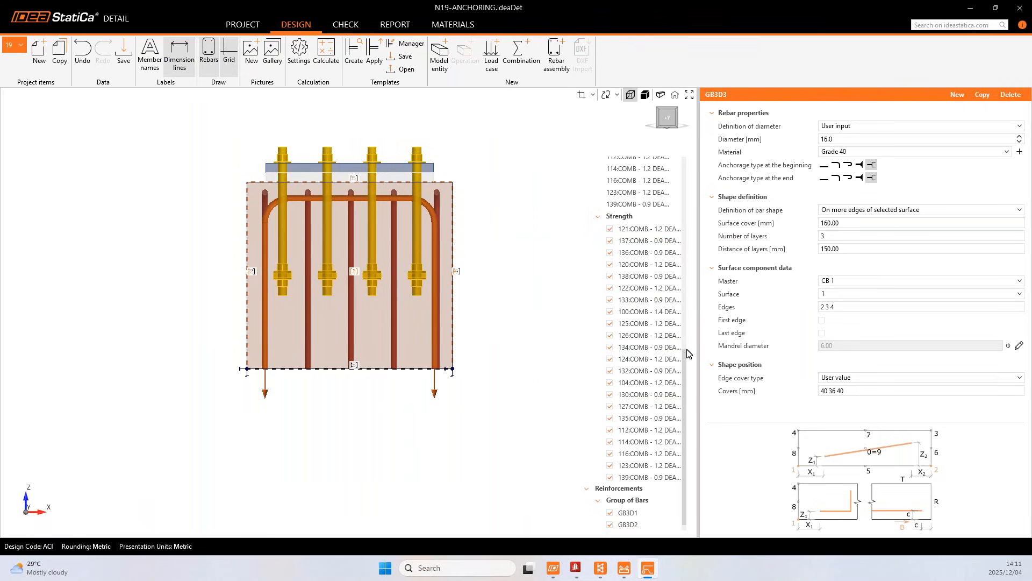
left_click(844, 140)
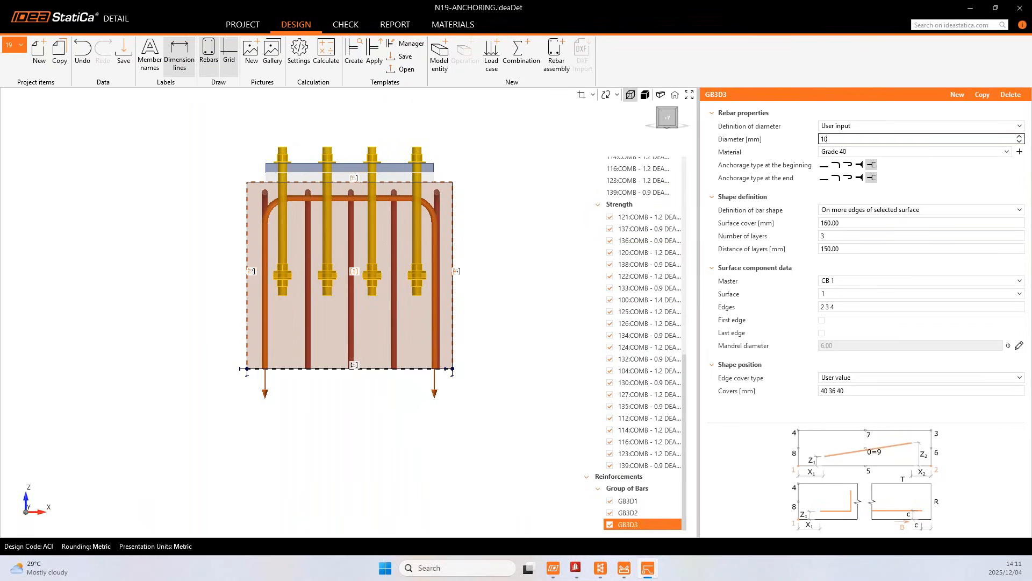
key("Tab")
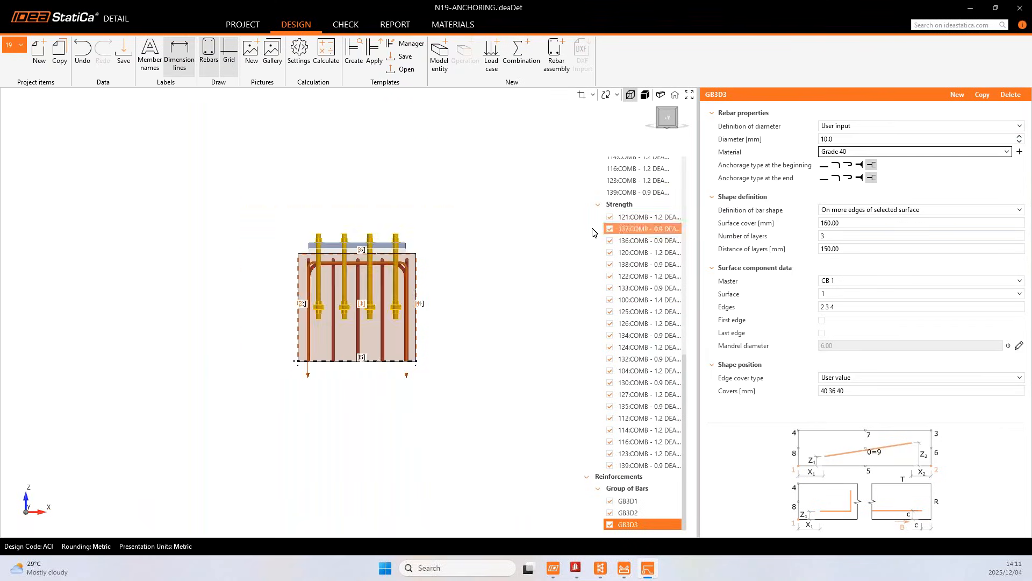
- Assign the third rebar group to surface 6 along edges 1 2 3 4, with 90-degree hooks at both bar ends
left_click(675, 96)
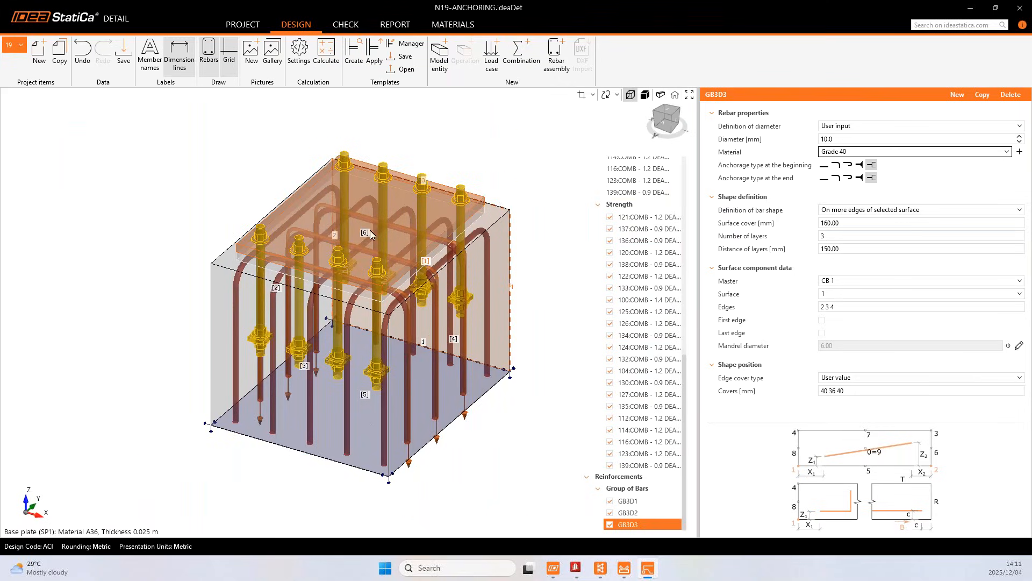
left_click(839, 296)
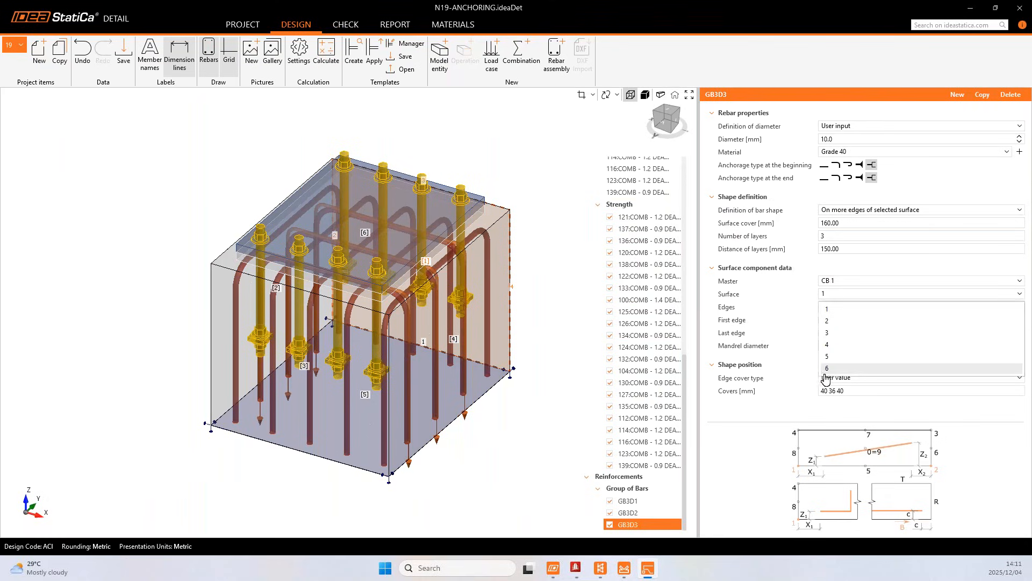
left_click(826, 369)
left_click(839, 307)
type("1 2 3 4")
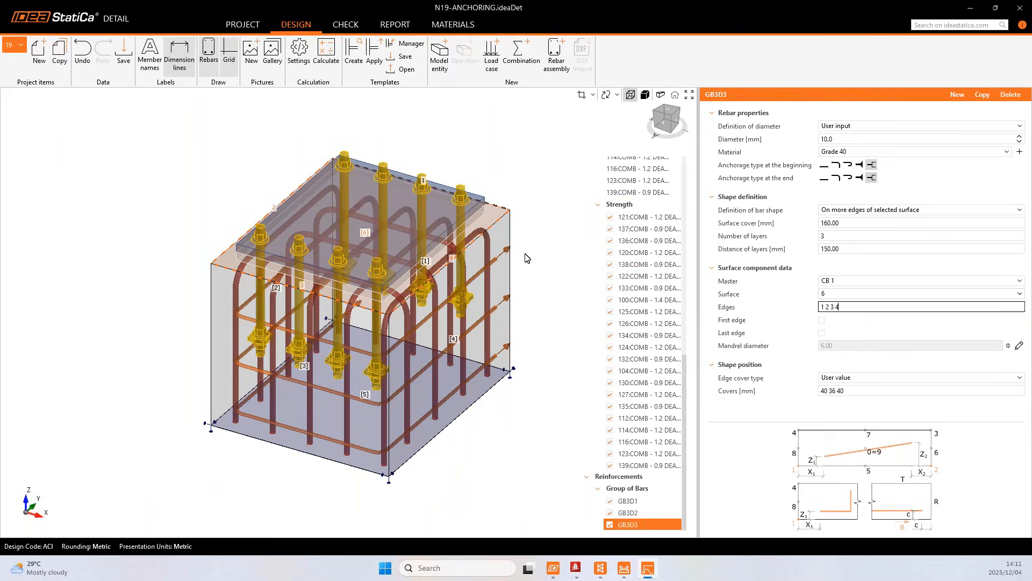
key("Tab")
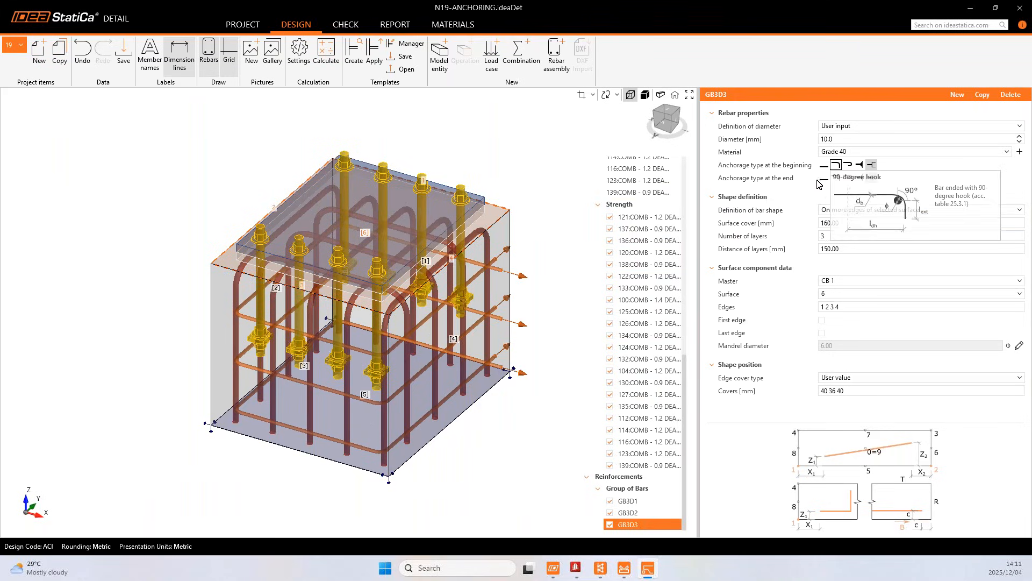
left_click(835, 165)
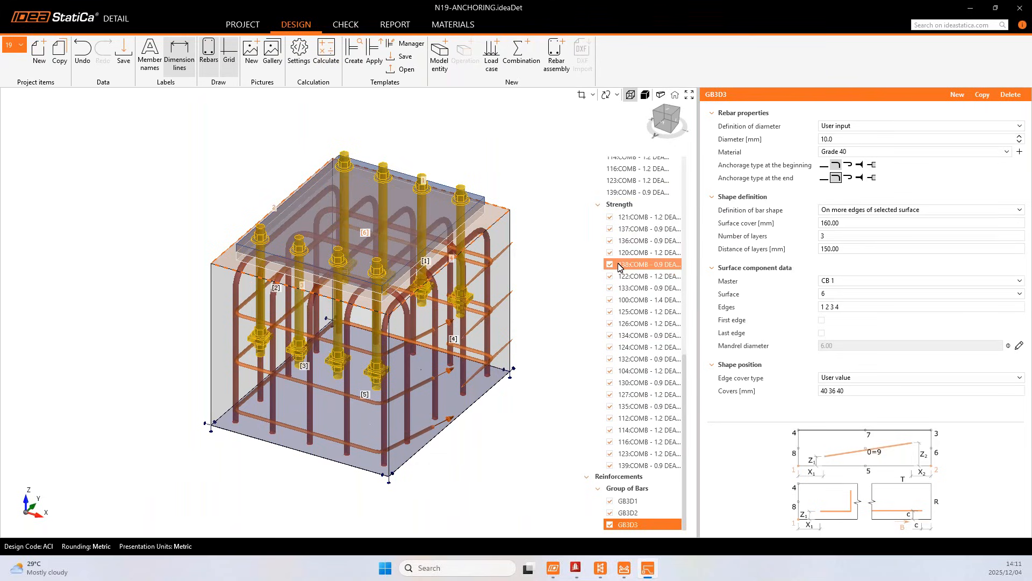
- Give the horizontal rebar group a 50 mm surface cover and 9 layers spaced 50 mm apart
left_click(664, 124)
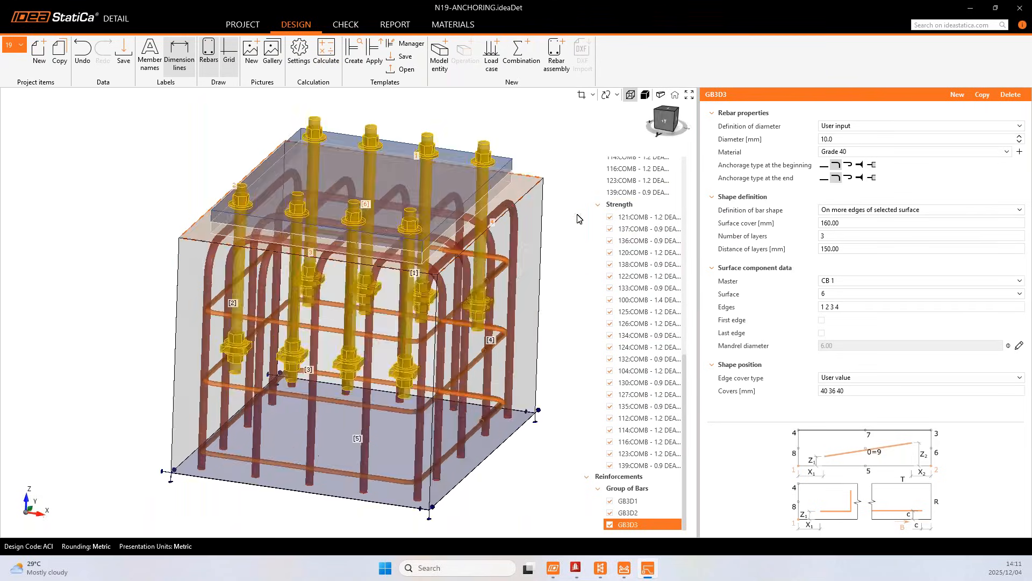
left_click(849, 224)
type("50")
key("Tab")
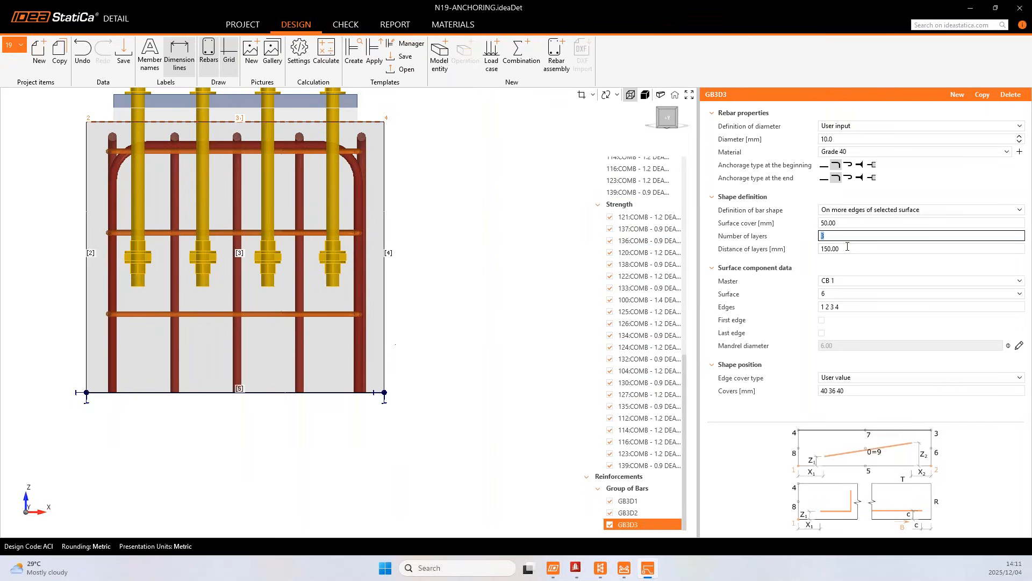
key("Tab")
type("5")
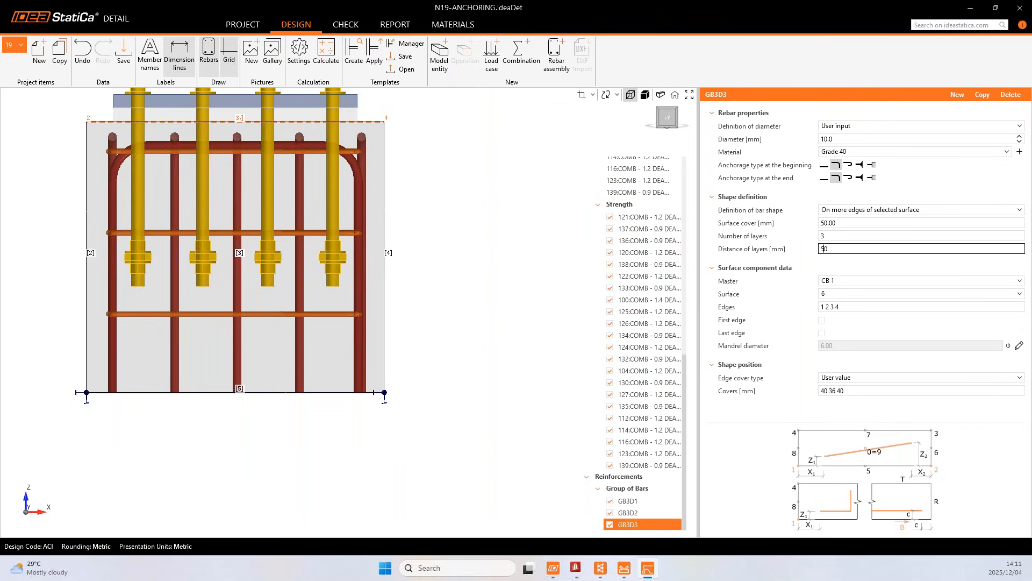
key("Tab")
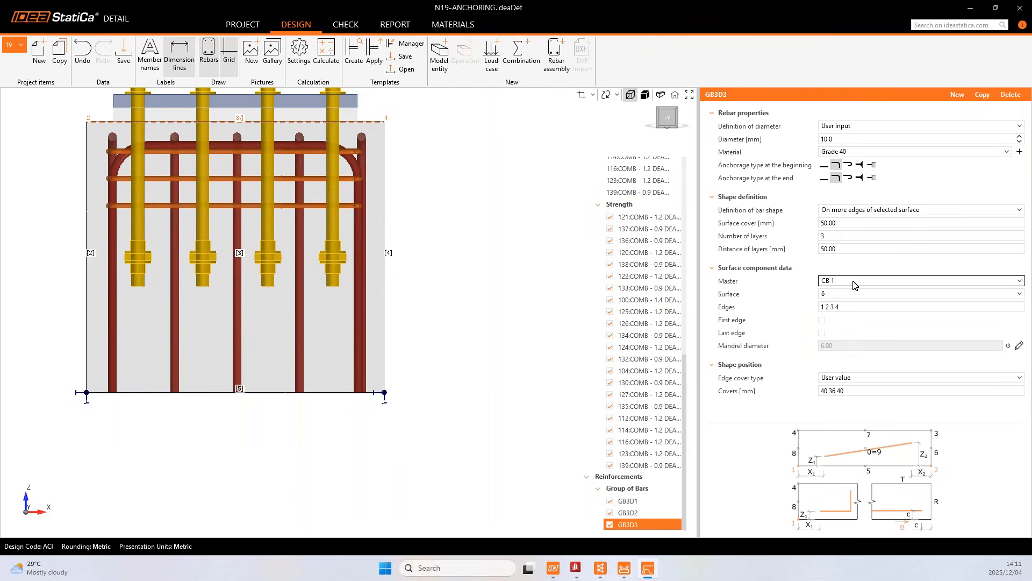
left_click(842, 237)
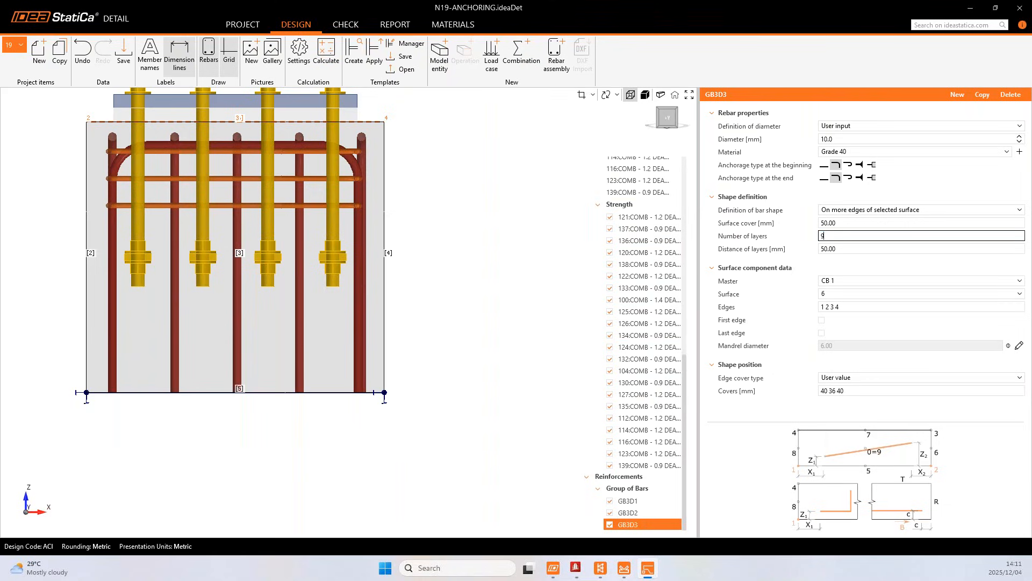
key("Tab")
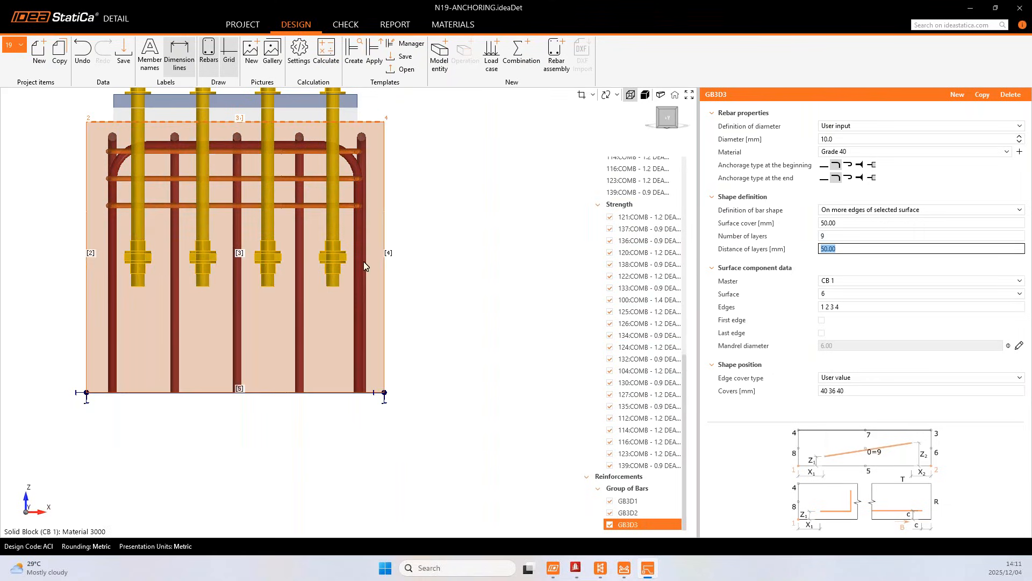
- Set the edge cover of the horizontal rebar group to 30 mm
scroll(411, 260, "down", 2)
scroll(240, 339, "up", 4)
scroll(110, 331, "up", 3)
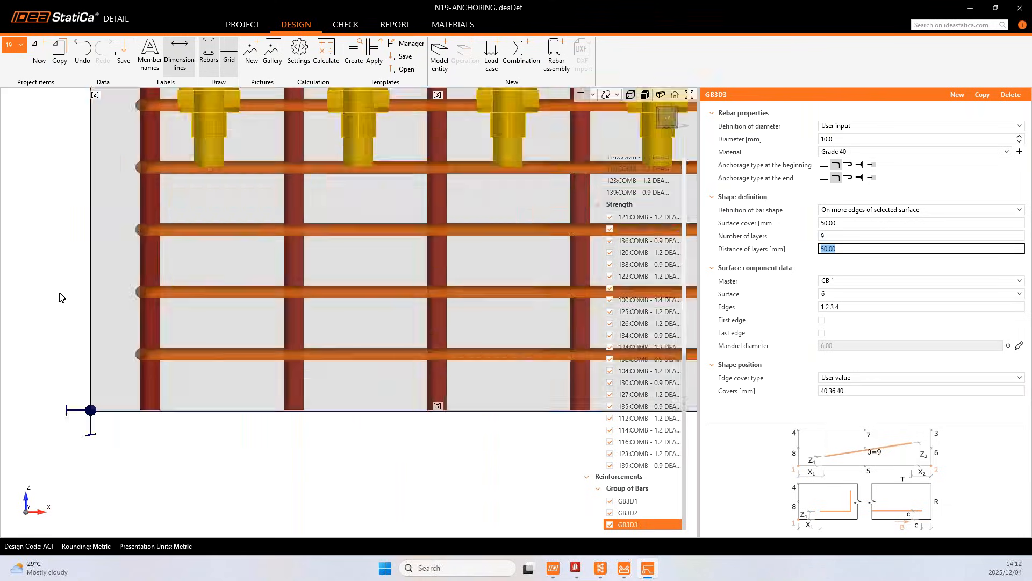
left_click(850, 390)
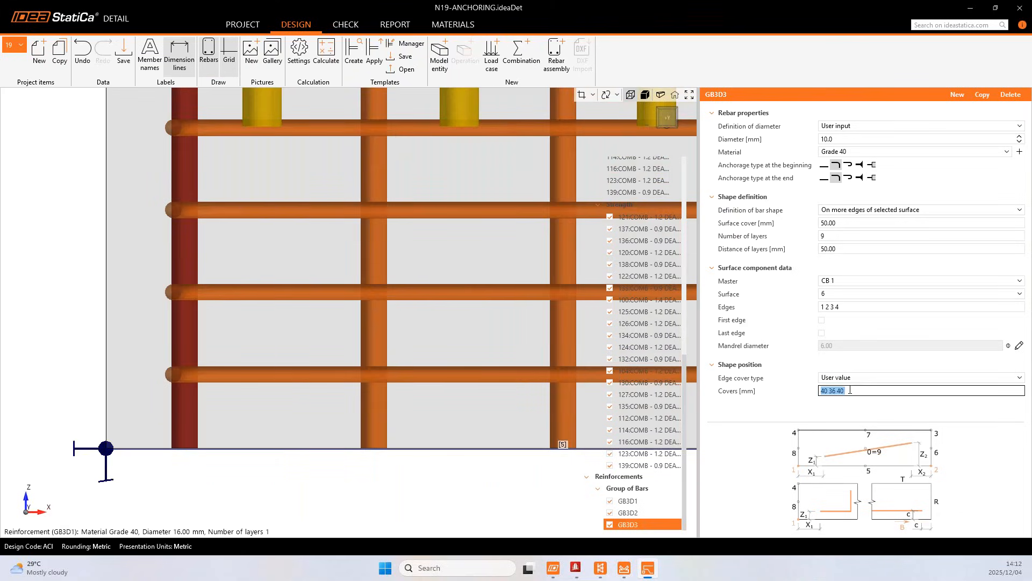
type("40")
key("Return")
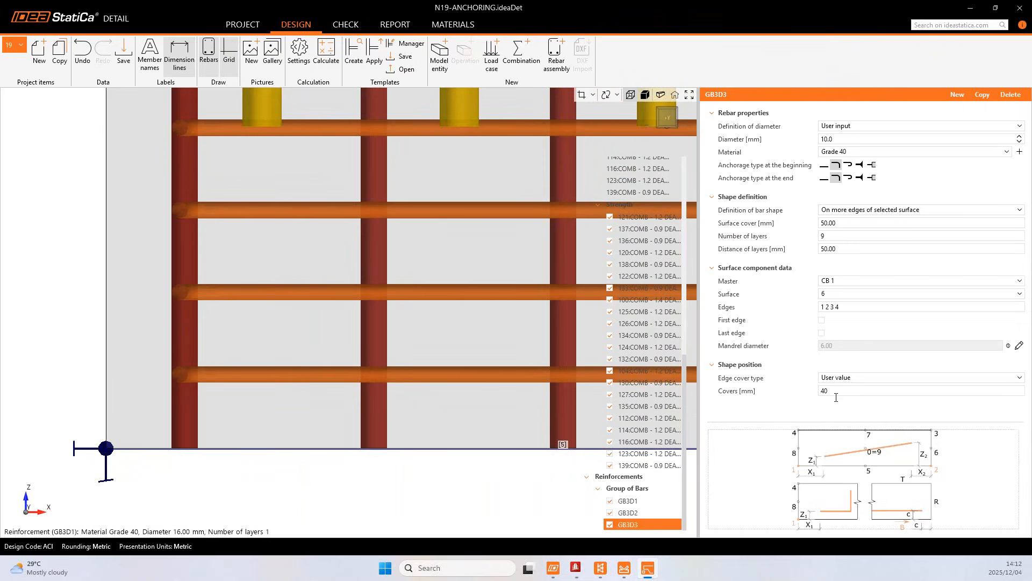
key("Tab")
scroll(222, 319, "down", 3)
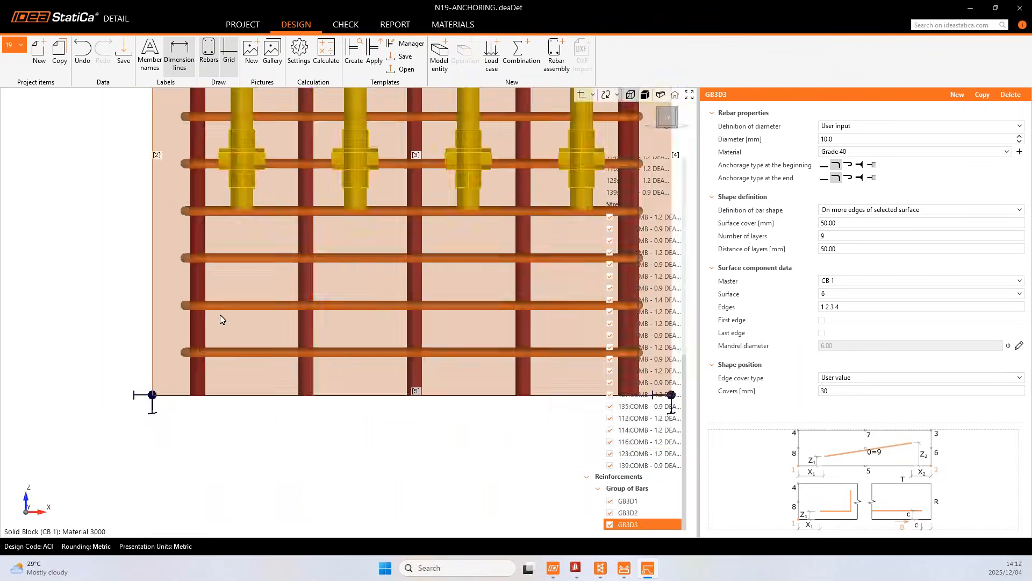
- Check the complete reinforcement cage in 3D and start the calculation of the concrete block
scroll(244, 250, "down", 4)
right_click_drag(321, 299, 421, 284)
middle_click_drag(422, 267, 465, 266)
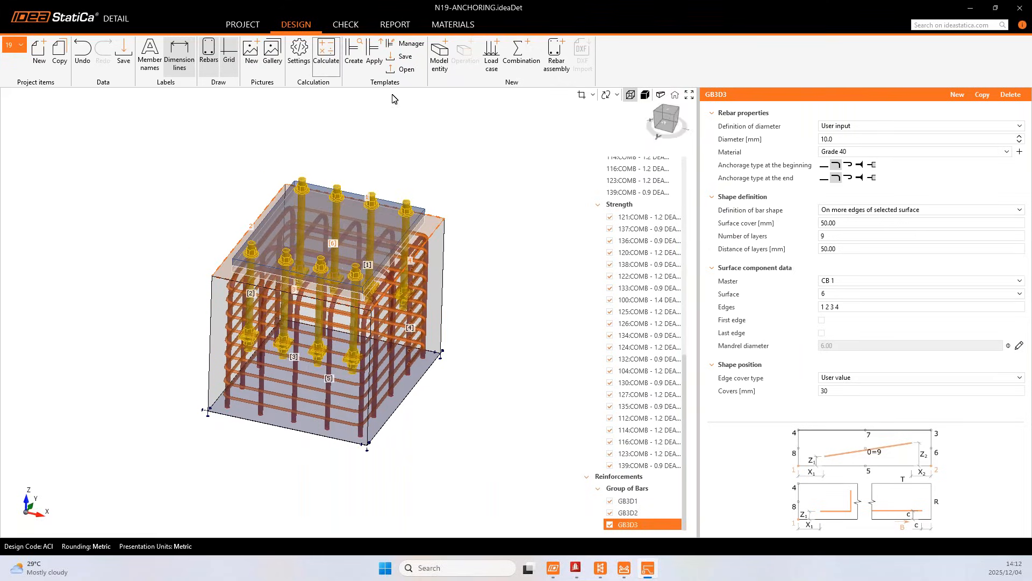
left_click(326, 53)
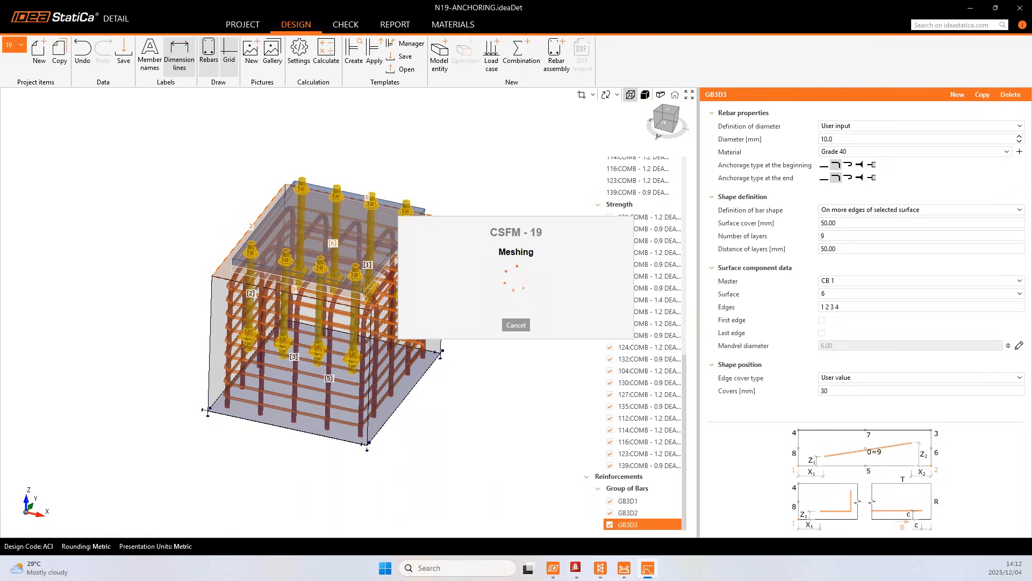
- Bring up the N19 - Anchor verification project, inspect its reinforced block in 3D, and review the anchor check in IDEA StatiCa Connection
left_click_drag(0, 87, 603, 232)
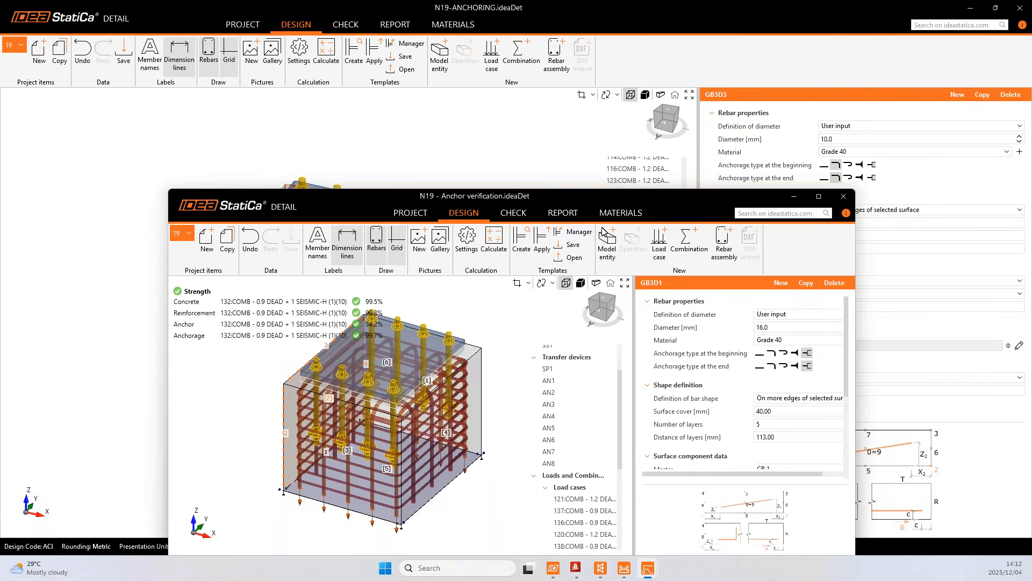
left_click_drag(597, 196, 490, 12)
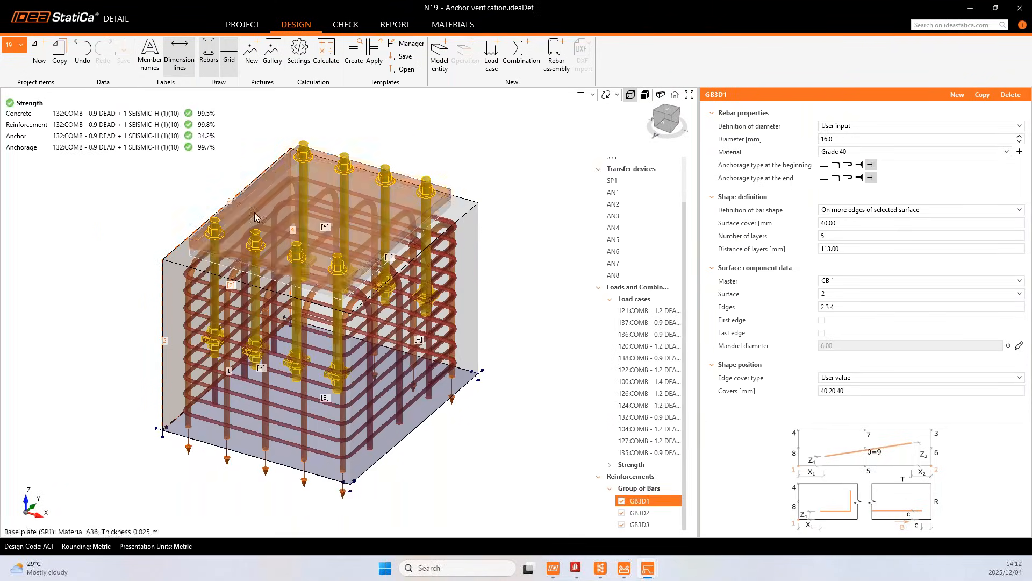
middle_click_drag(359, 188, 390, 198)
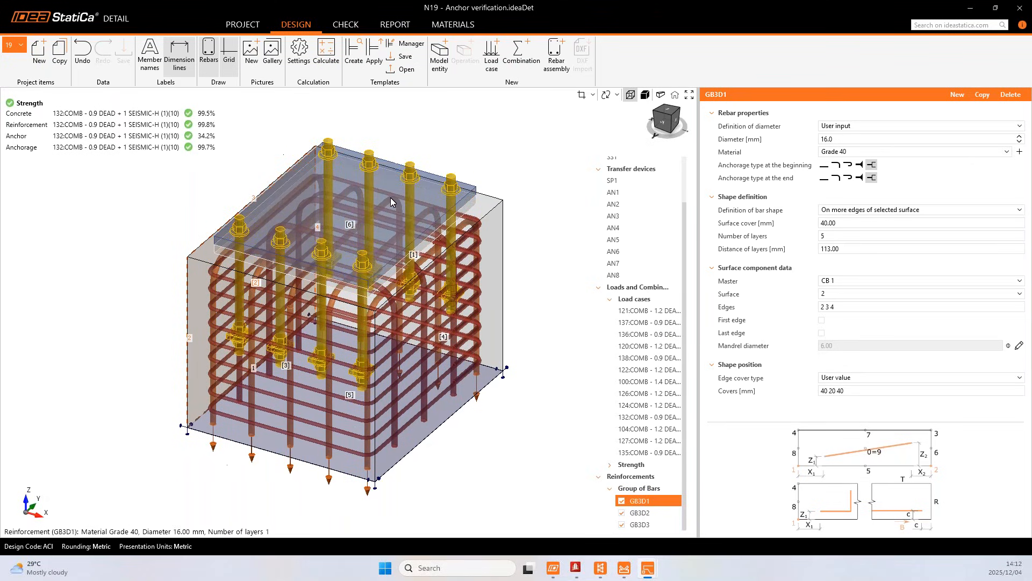
left_click(626, 570)
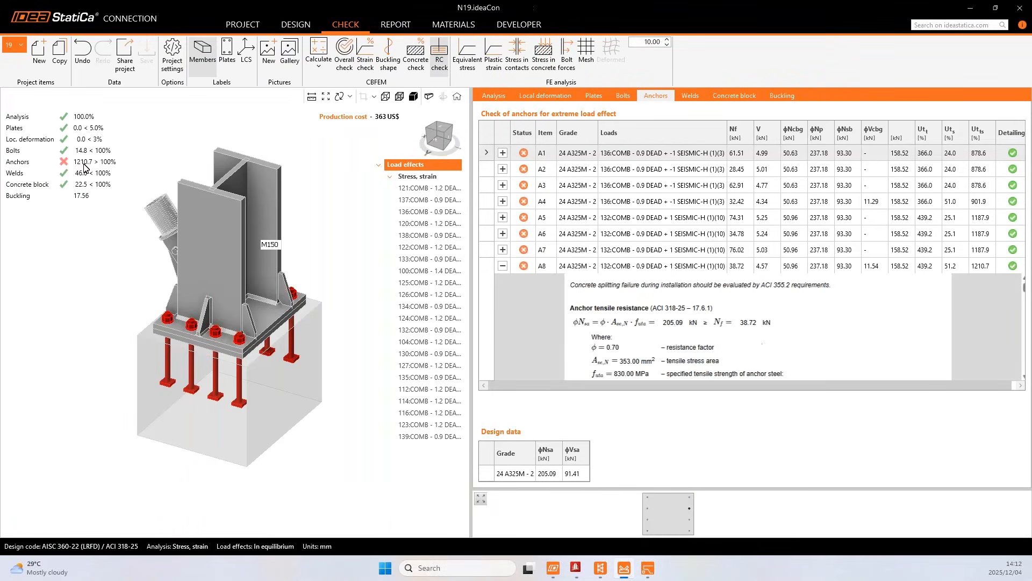
- Return to the anchor verification results in Detail and set the concrete scale of the stress flow plot to 3.00
left_click(977, 10)
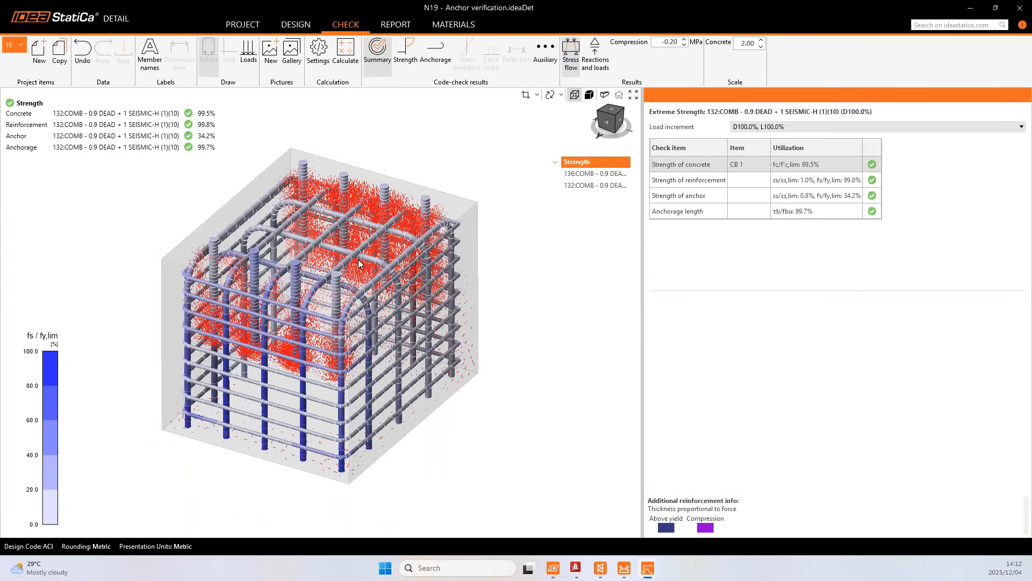
left_click(745, 44)
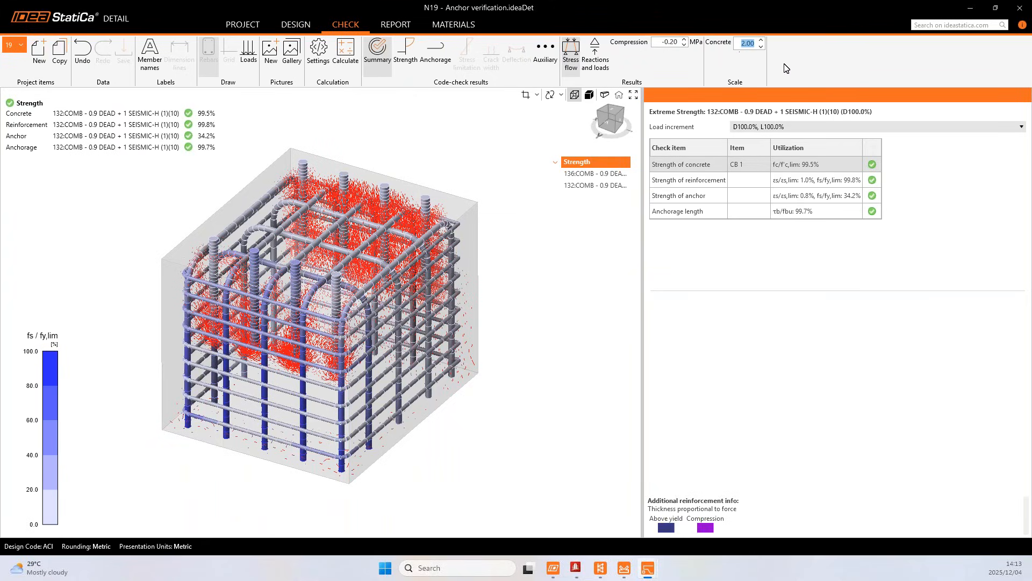
type("3.00")
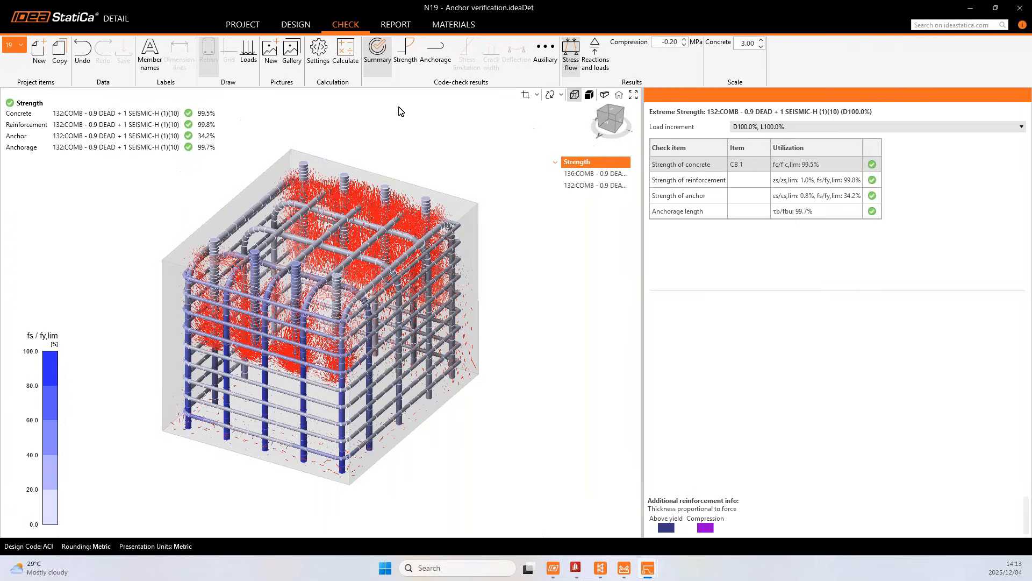
- Display the concrete strength results as equivalent stress fc,eq with the finite element mesh drawn
left_click(405, 53)
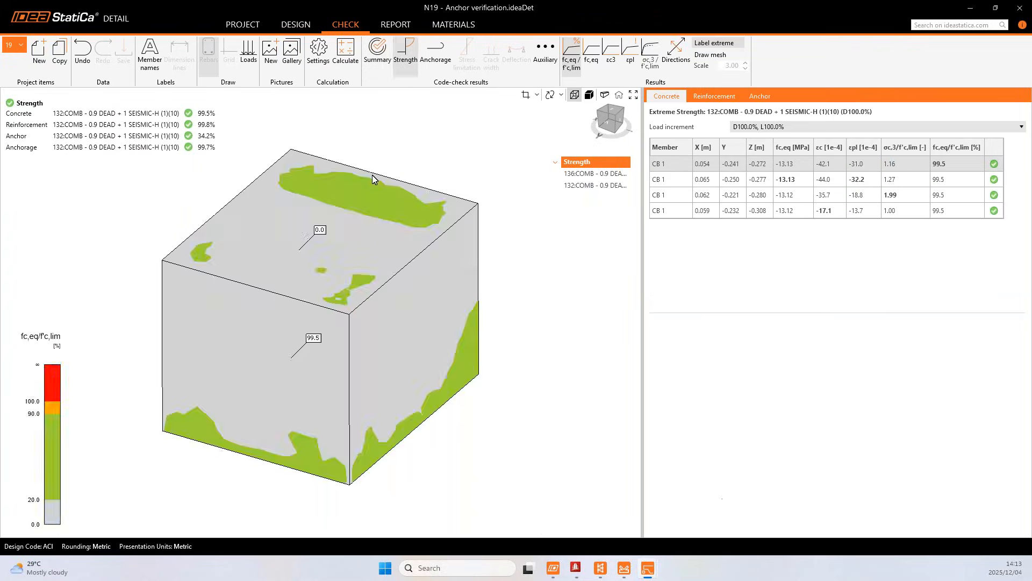
left_click(592, 54)
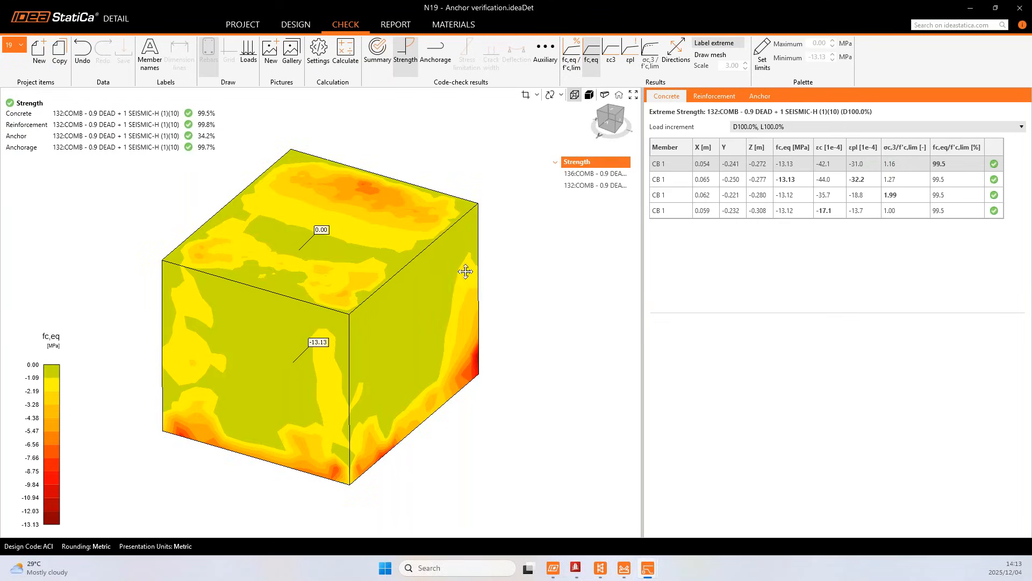
left_click(710, 54)
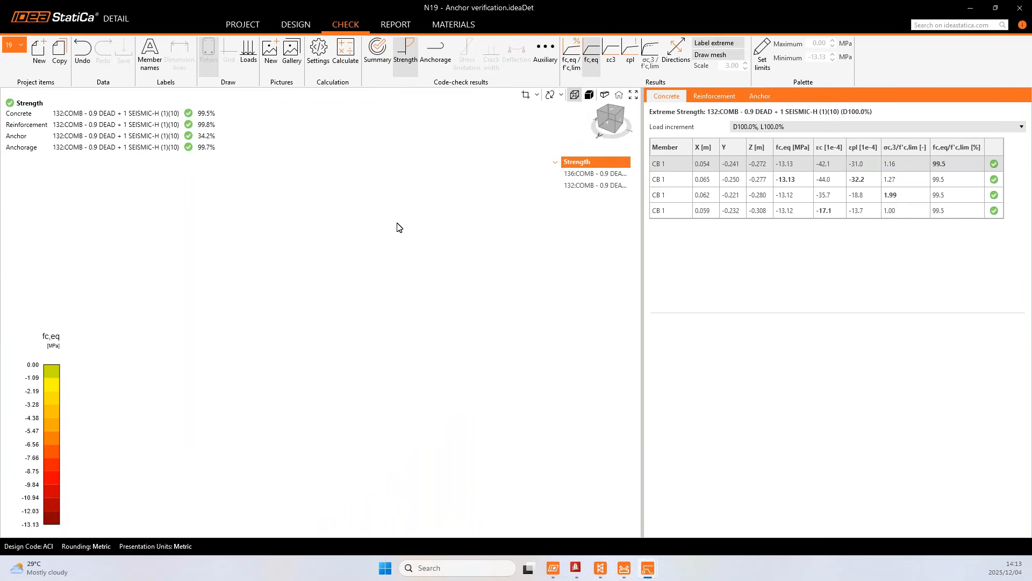
right_click_drag(394, 241, 342, 291)
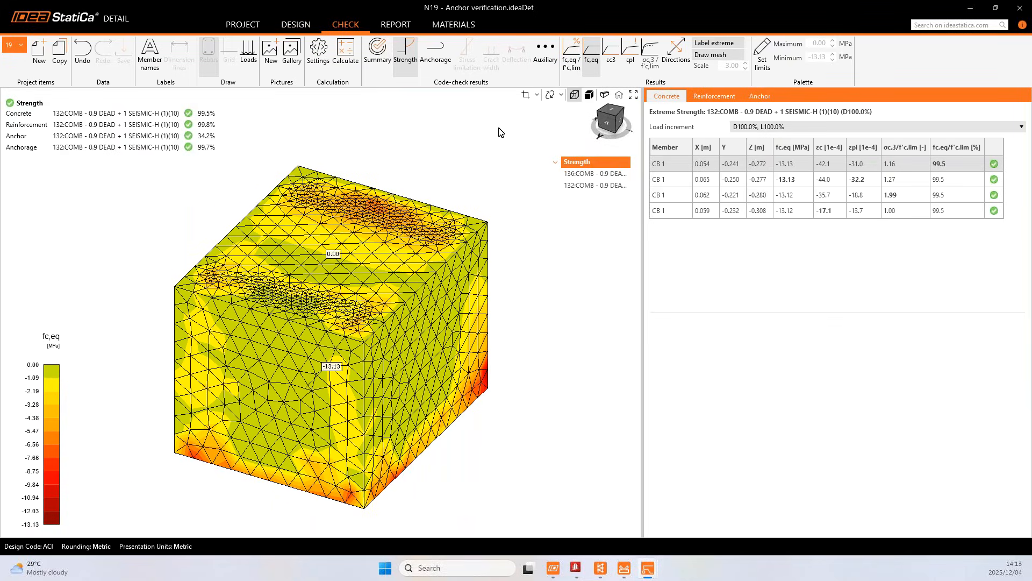
- Cut the concrete block at Section1 and examine the fc,eq stresses on it with the mesh hidden
left_click(536, 95)
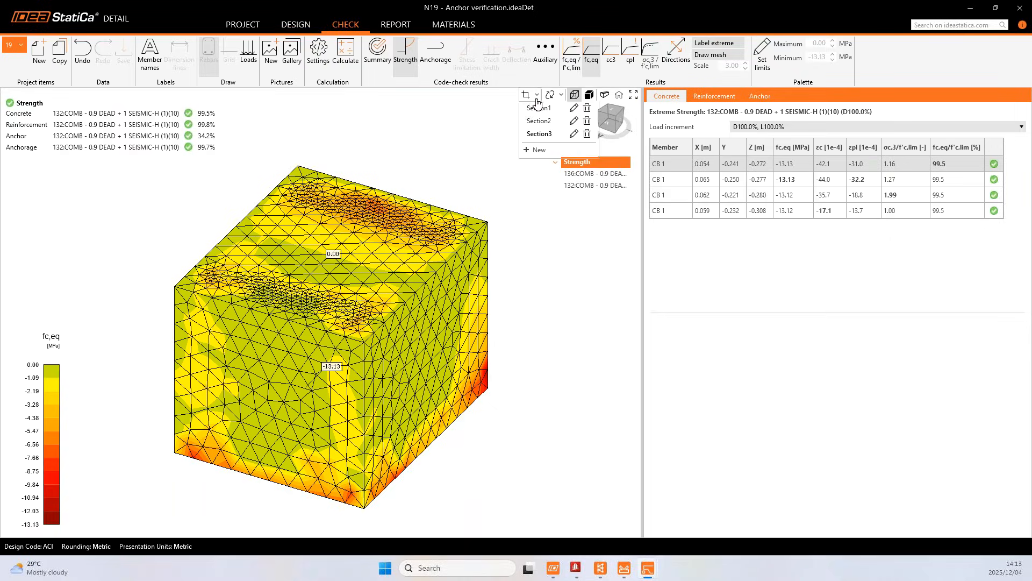
left_click(539, 113)
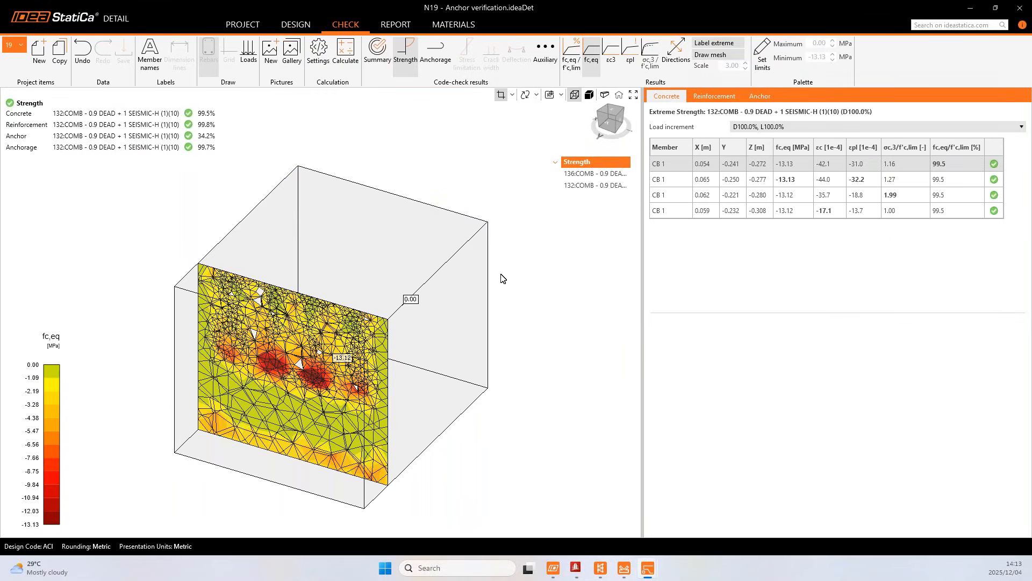
mouse_move(386, 265)
right_mouse_down()
mouse_move(374, 246)
mouse_move(405, 272)
right_mouse_up()
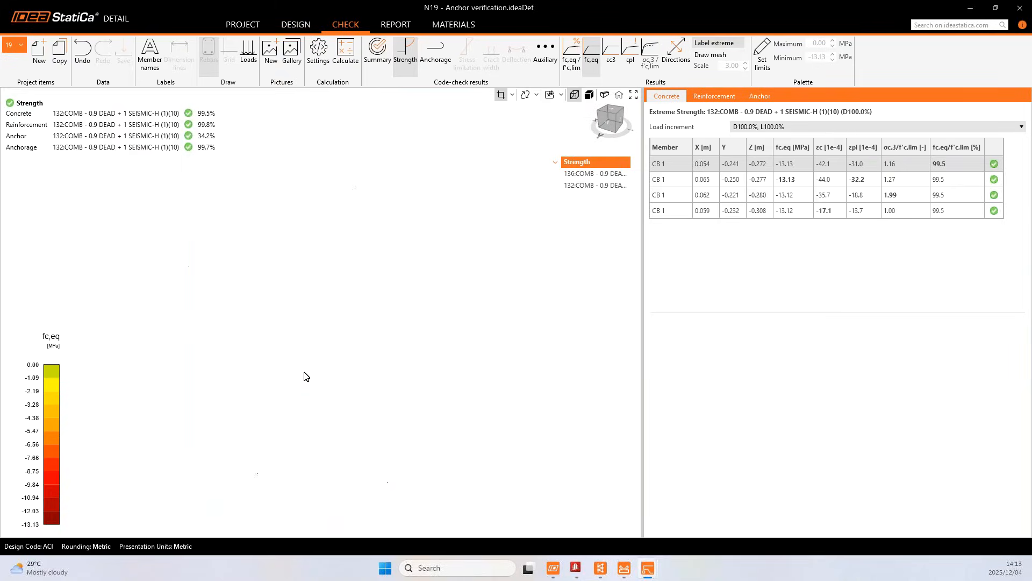
scroll(336, 366, "up", 3)
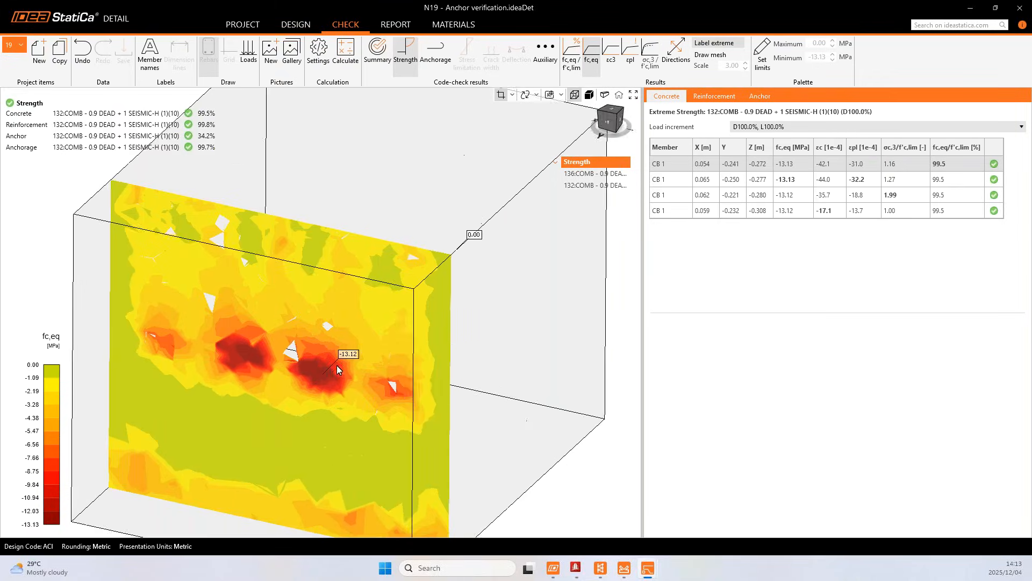
scroll(336, 365, "down", 5)
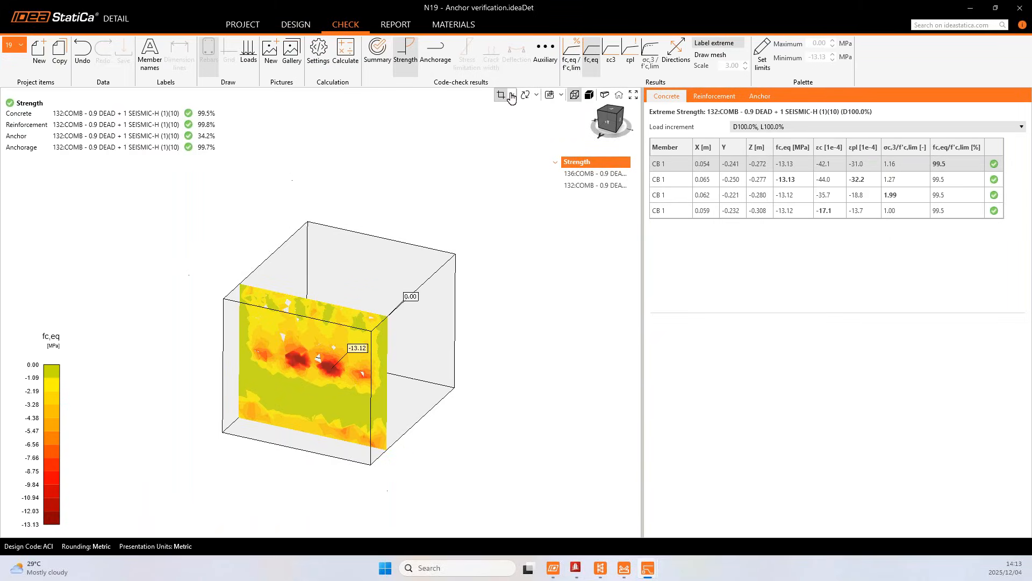
- Switch the cut to Section2 and examine the fc,eq stress distribution on that plane of the concrete block
left_click(522, 97)
left_click(504, 215)
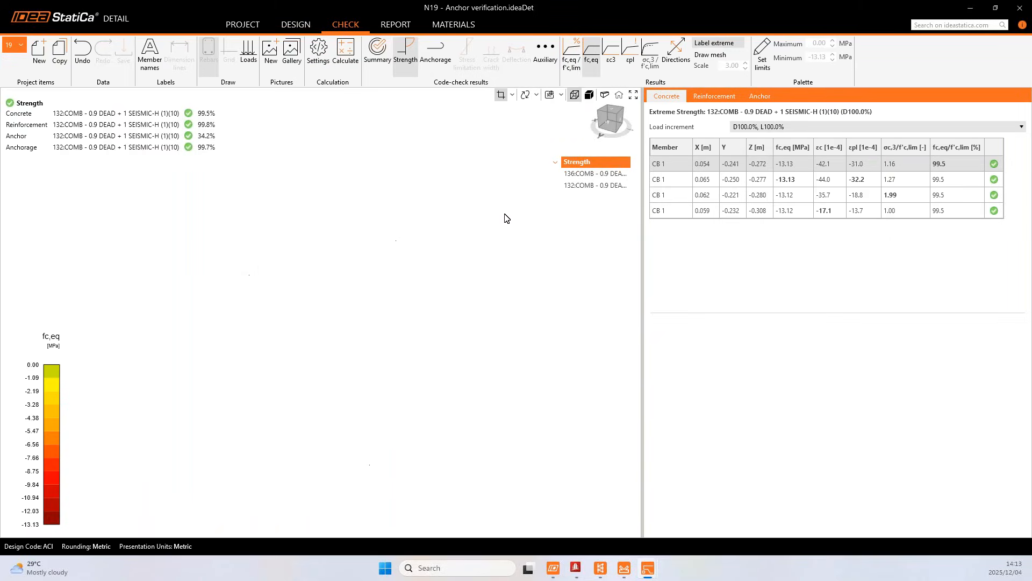
left_click_drag(429, 371, 397, 382)
scroll(347, 335, "up", 3)
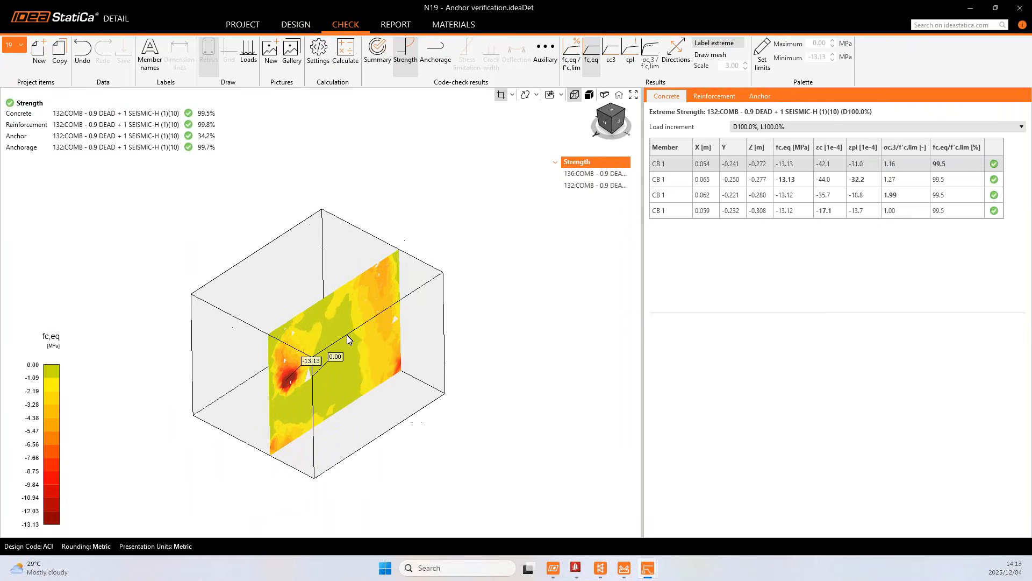
scroll(353, 351, "down", 2)
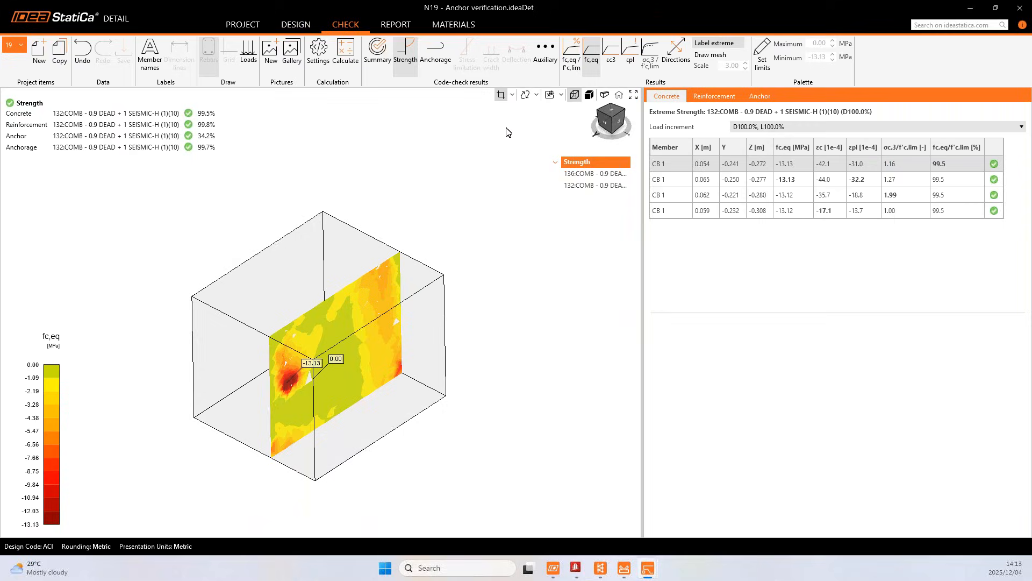
- Switch the cut to Section3 and examine the fc,eq stresses on the horizontal plane through the concrete block
left_click(512, 95)
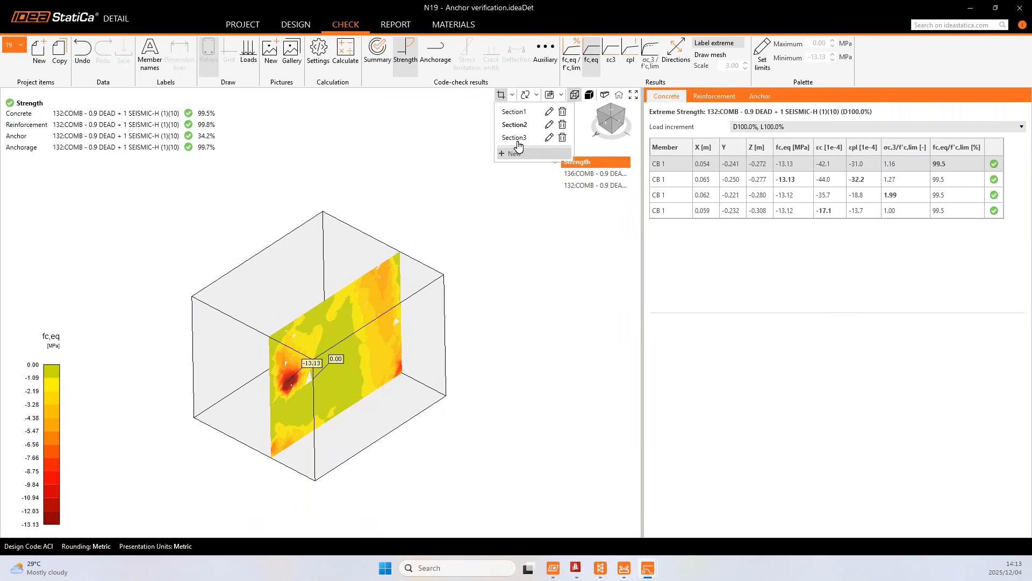
left_click(516, 139)
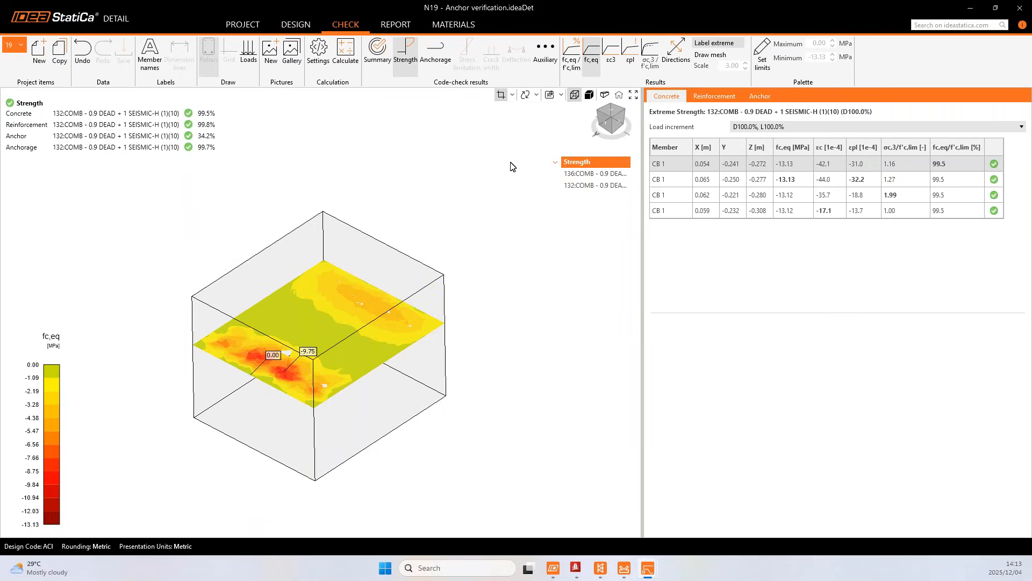
scroll(296, 337, "up", 2)
scroll(296, 336, "down", 2)
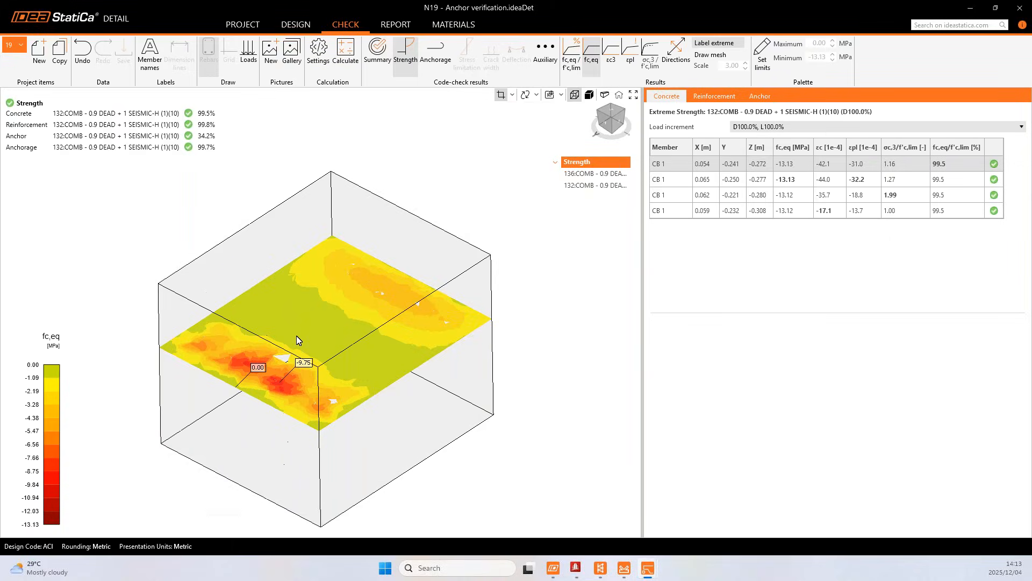
middle_click_drag(296, 336, 293, 340)
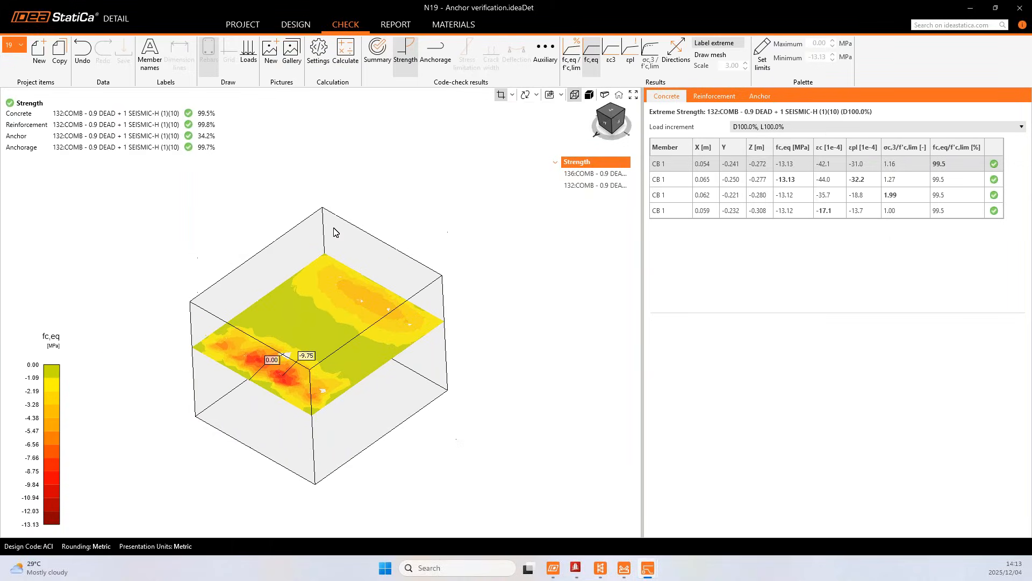
- Examine the fs/fy,lim strength results of the reinforcement cage and of the anchors in 3D
left_click(714, 96)
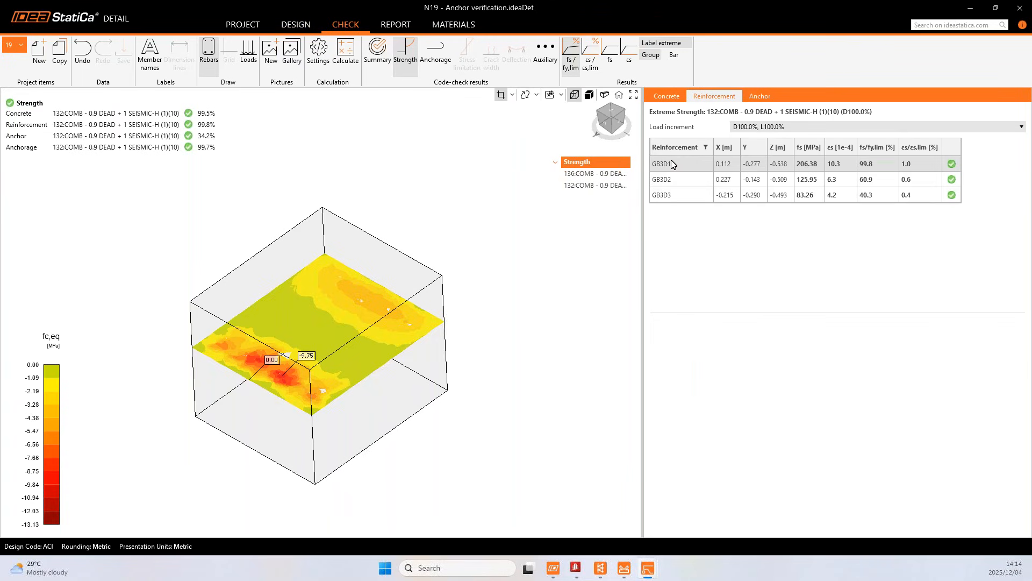
scroll(327, 365, "up", 2)
middle_click_drag(327, 366, 334, 338)
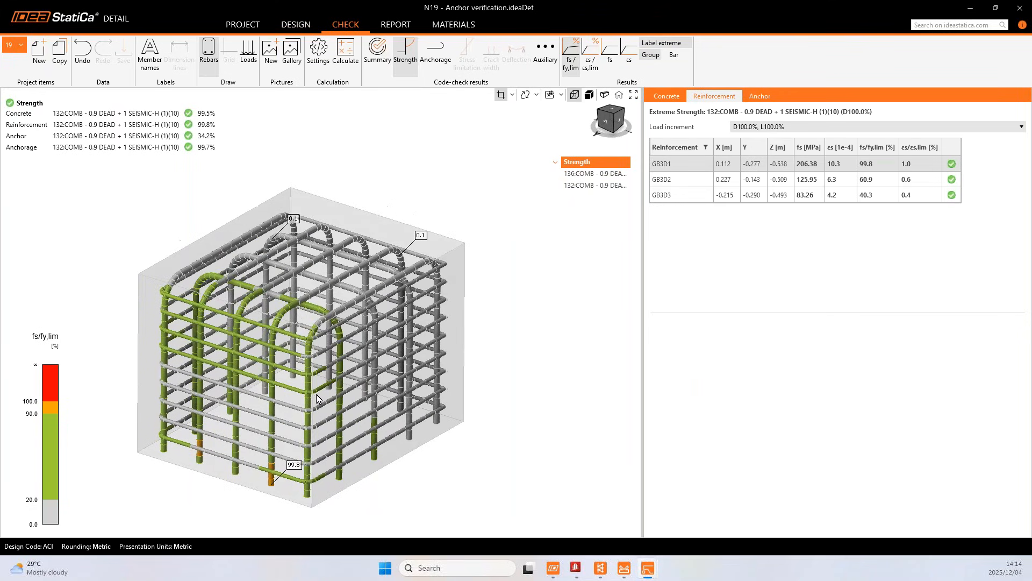
scroll(318, 380, "up", 3)
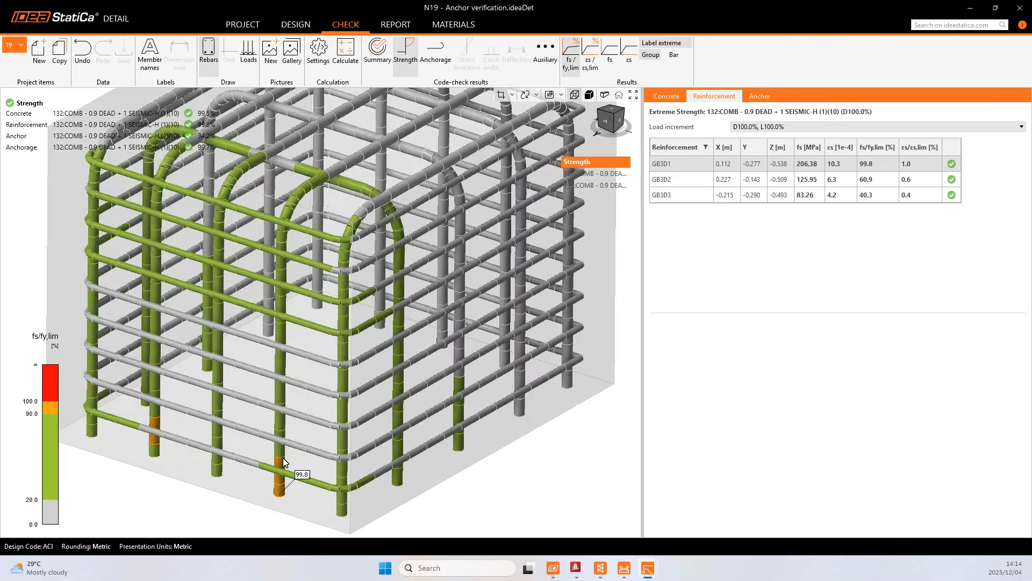
scroll(344, 293, "down", 2)
scroll(333, 297, "down", 2)
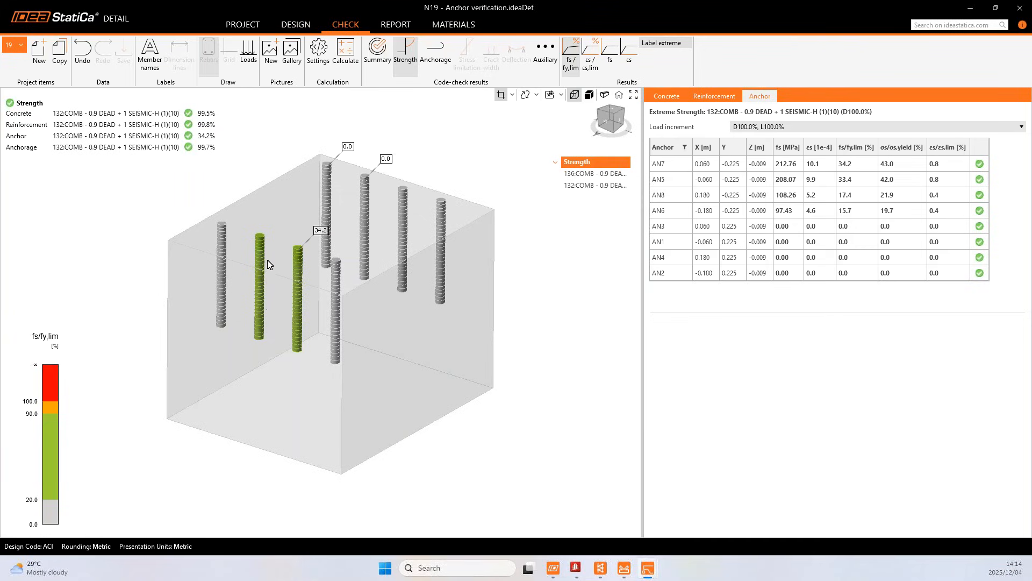
middle_click_drag(269, 260, 257, 302)
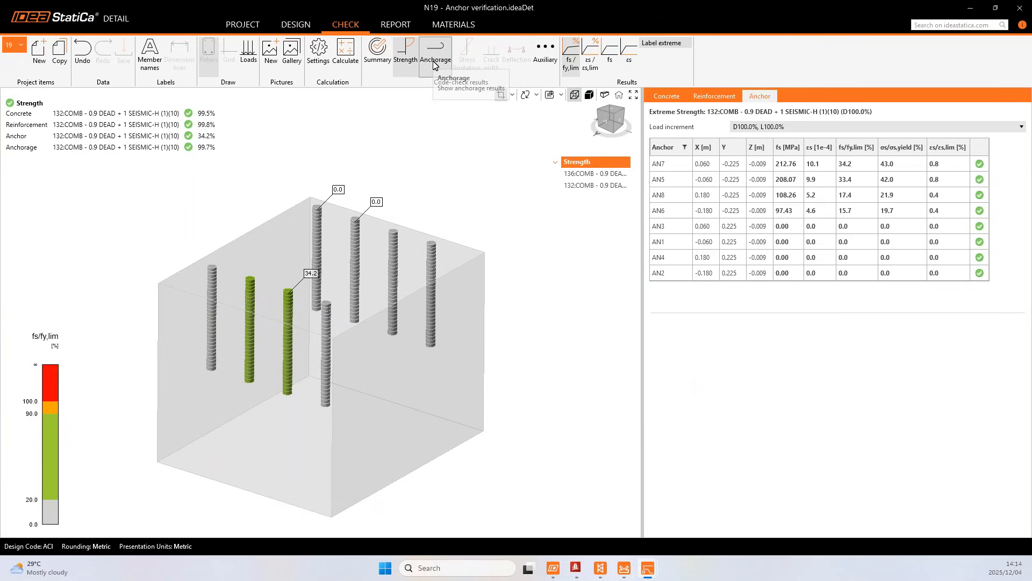
- Examine the anchorage results of the reinforcement as Ftot/Flim, bond stress check τb/fbu and bond stress τb
left_click(436, 75)
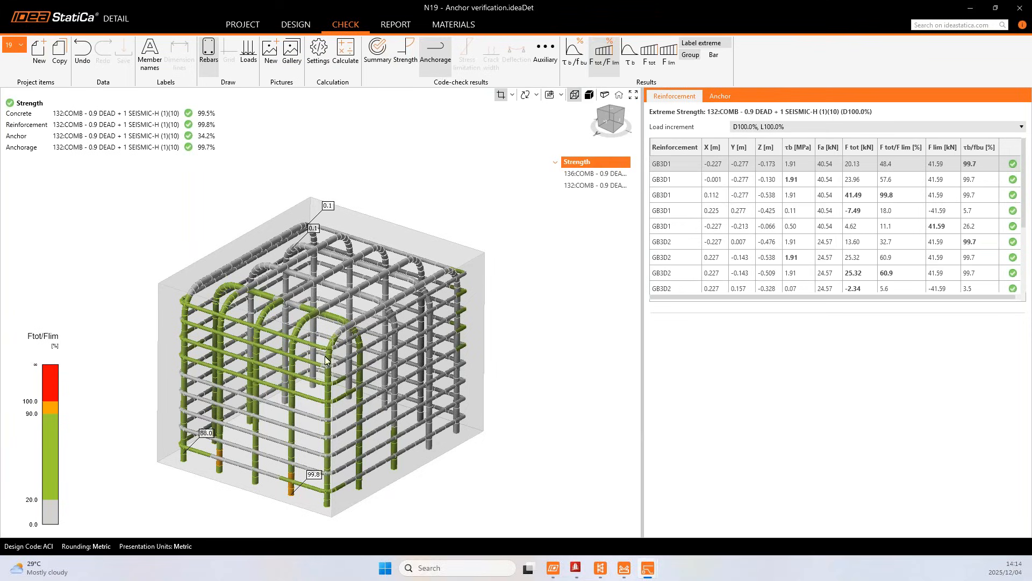
scroll(271, 335, "down", 2)
scroll(295, 382, "up", 2)
left_click(572, 63)
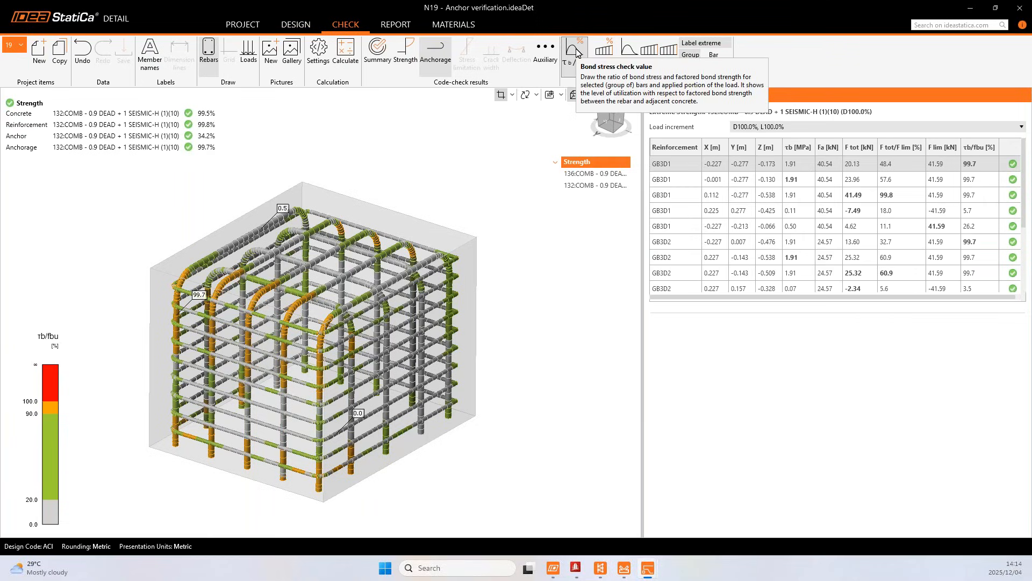
left_click(629, 53)
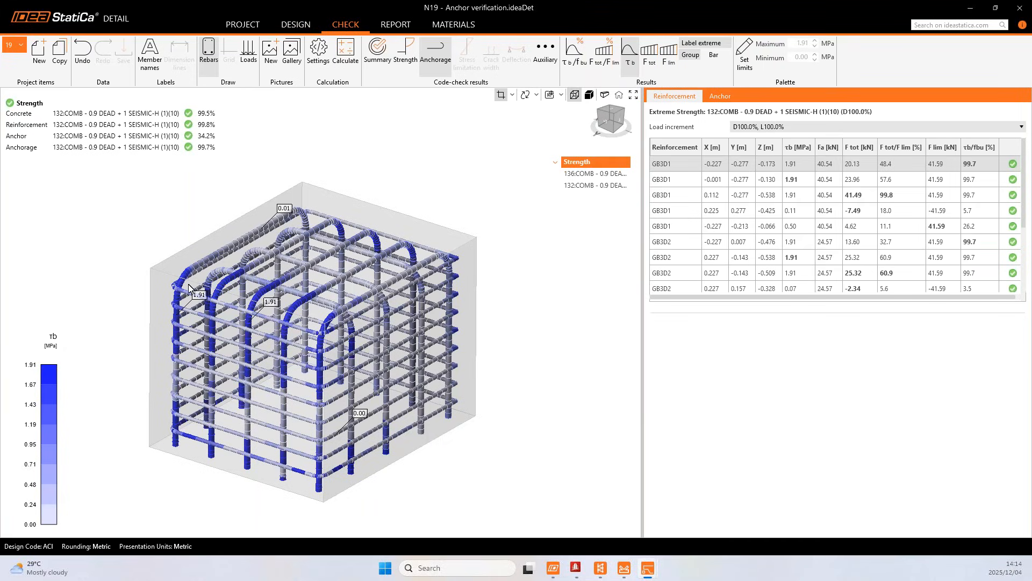
- Examine the anchorage results of the anchors as bond stress check τb/fbu and force ratio Ftot/Flim
left_click(721, 97)
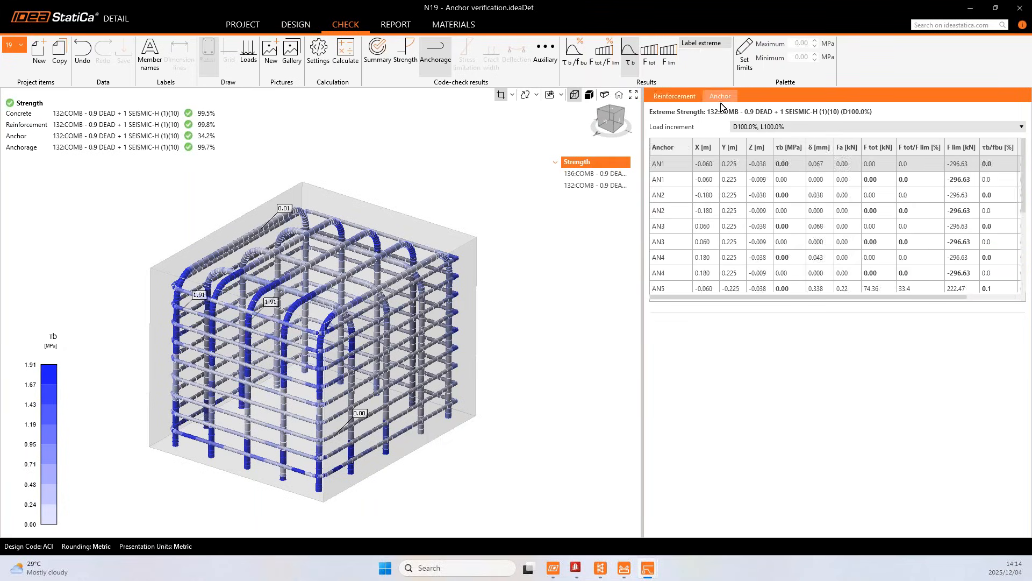
left_click(575, 62)
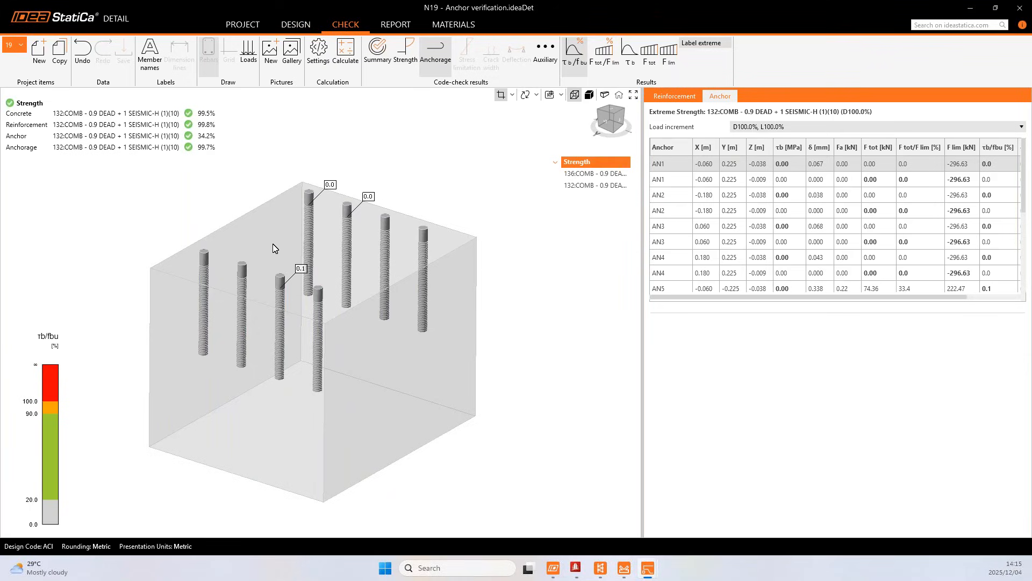
left_click(603, 63)
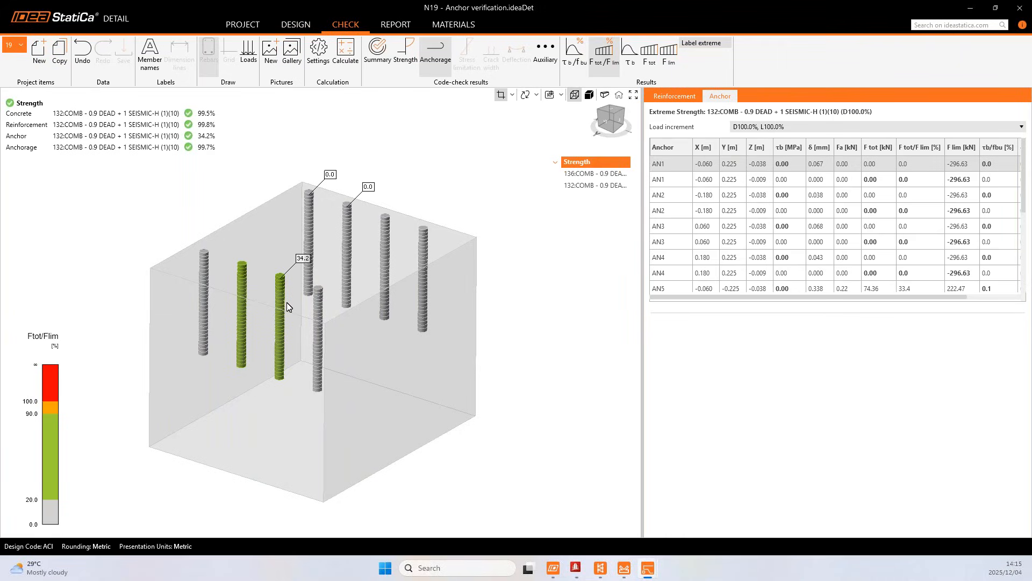
middle_click_drag(301, 294, 310, 312)
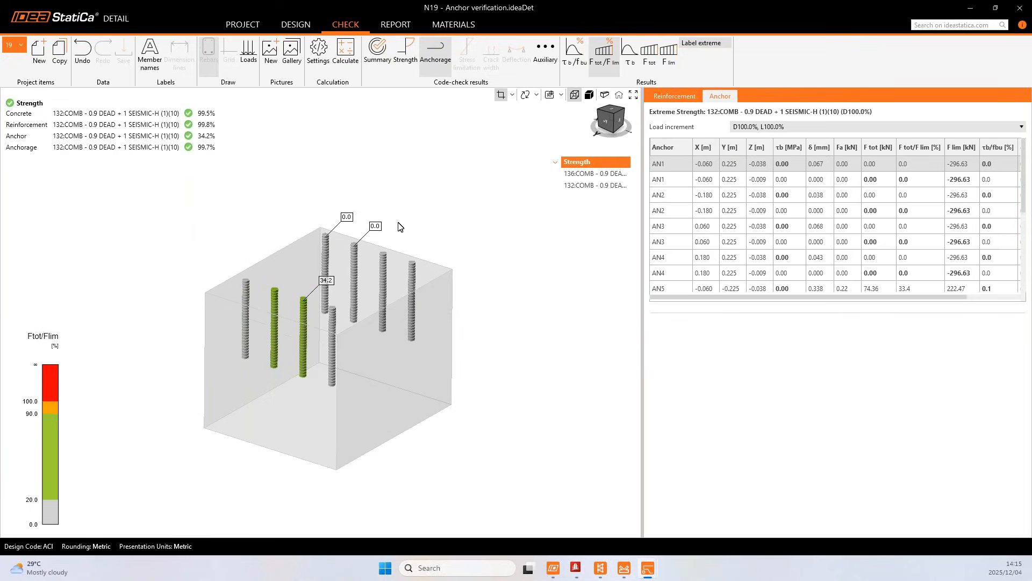
- Open the Detail report settings for N19 and examine the user paragraph and its image insertion option
scroll(352, 205, "down", 2)
scroll(269, 267, "up", 2)
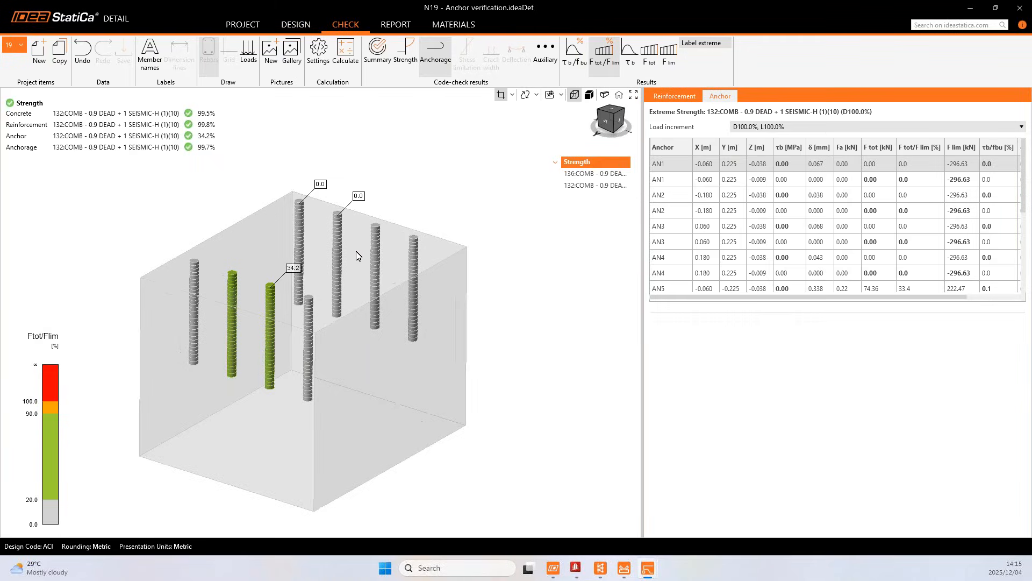
scroll(358, 256, "down", 1)
left_click(392, 29)
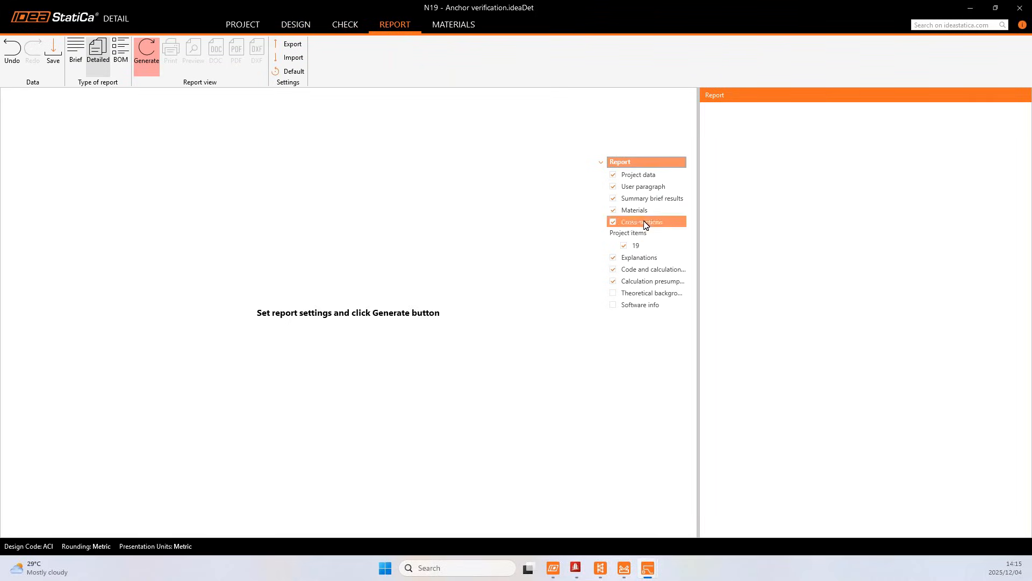
left_click(646, 178)
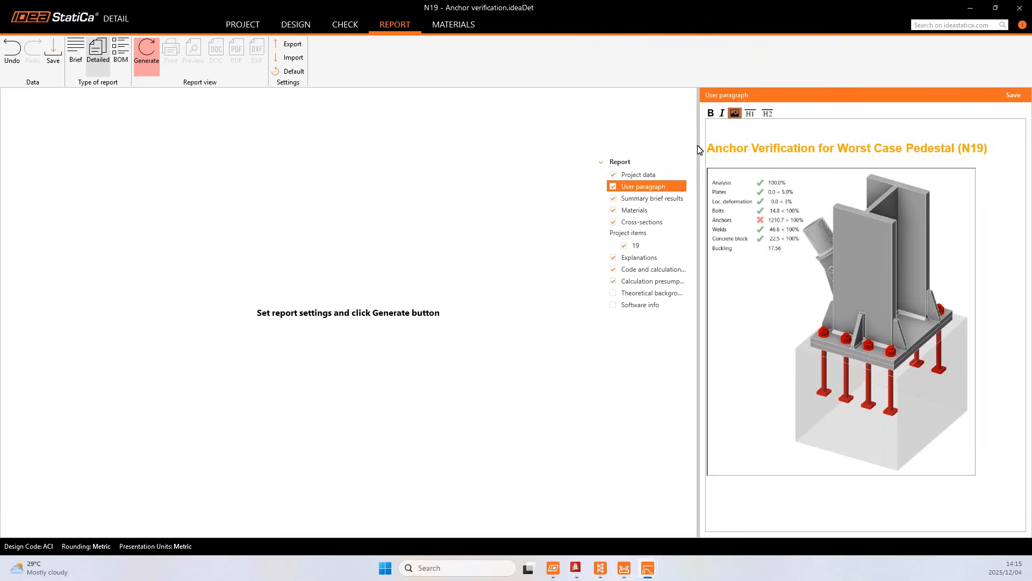
left_click(735, 113)
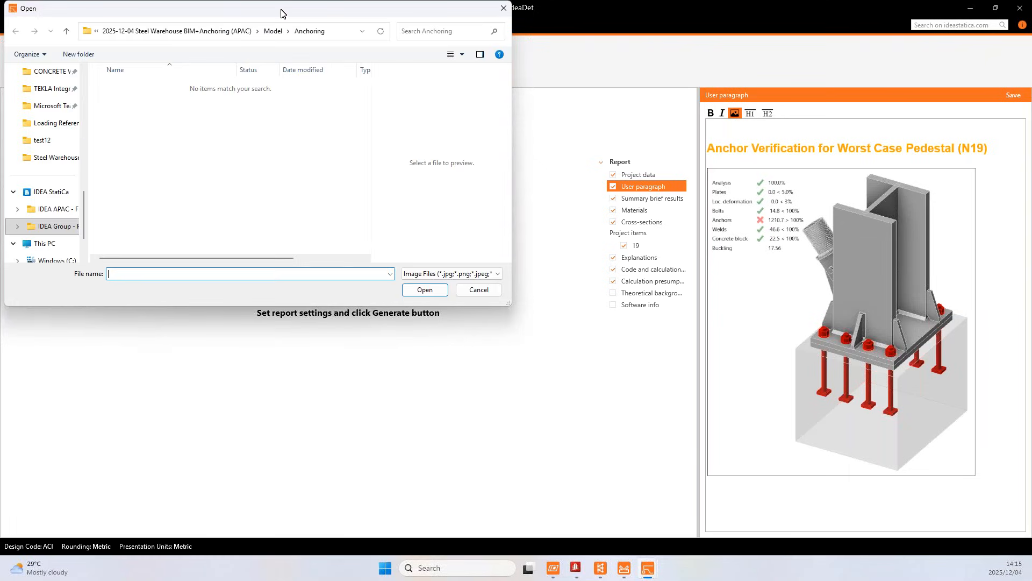
left_click_drag(243, 19, 0, 43)
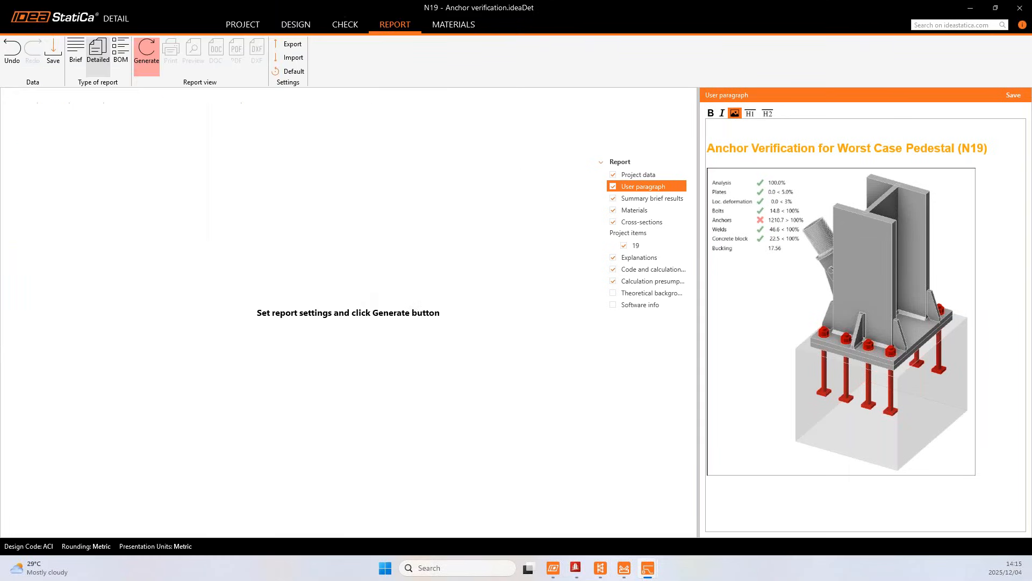
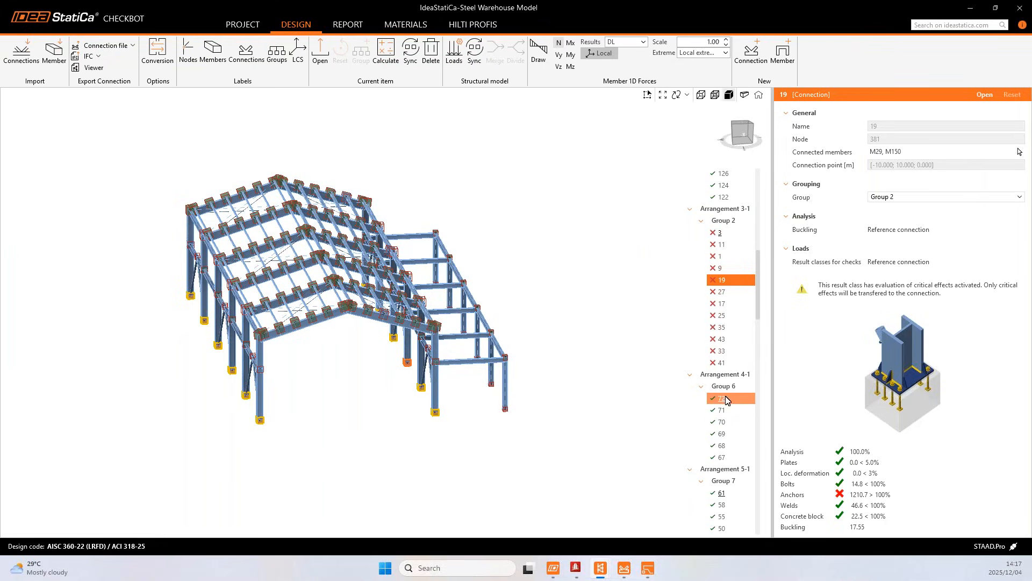
- Switch to Checkbot and open the detailed report settings of the warehouse project at Project info
scroll(731, 418, "down", 1)
scroll(731, 419, "up", 1)
left_click(347, 25)
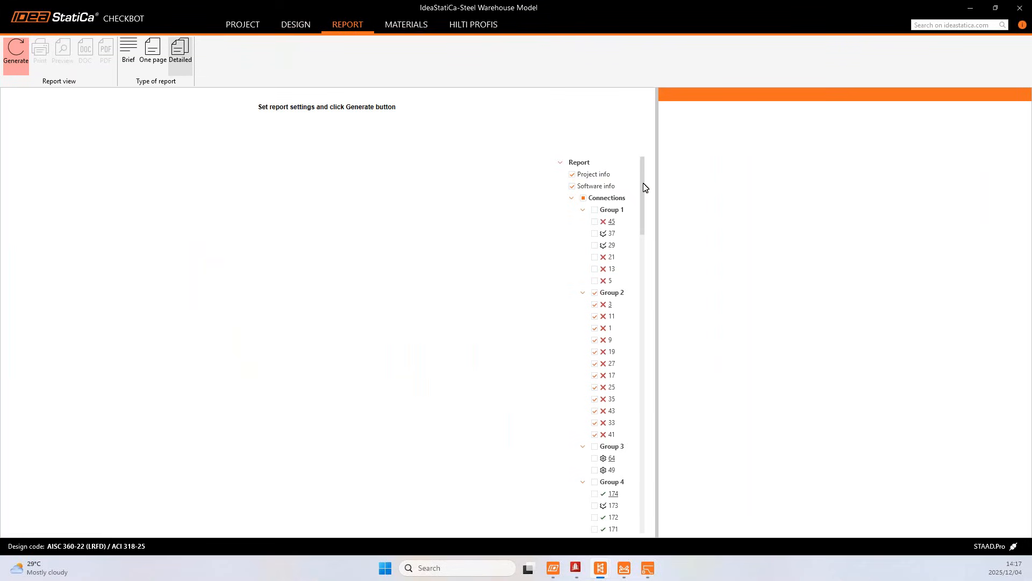
mouse_move(643, 169)
left_mouse_down()
mouse_move(652, 401)
mouse_move(641, 167)
left_mouse_up()
left_click_drag(635, 116, 674, 132)
left_click(591, 177)
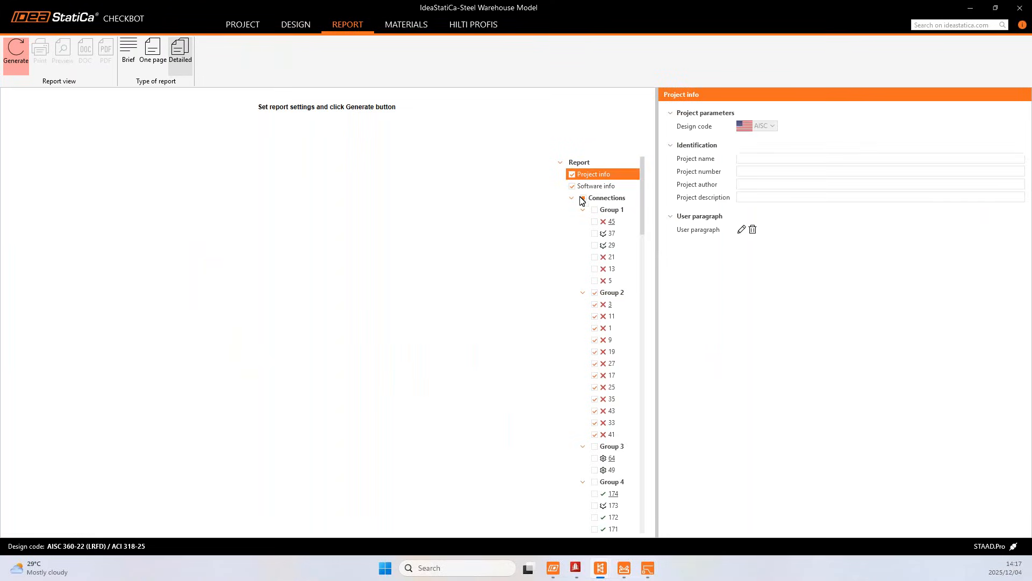
- Examine the project name, project description and user paragraph fields of the report's Project info
left_click(740, 159)
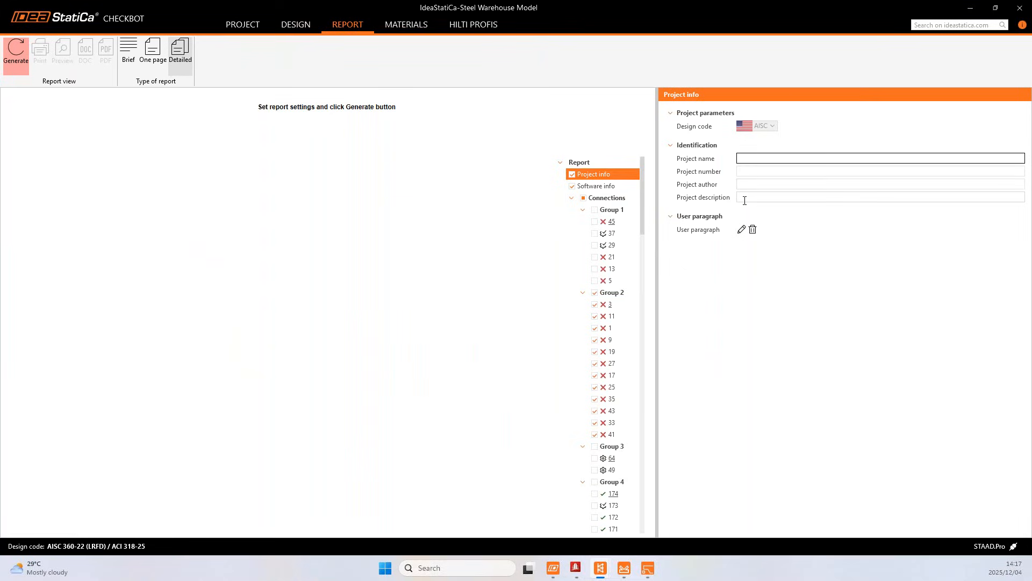
left_click(740, 198)
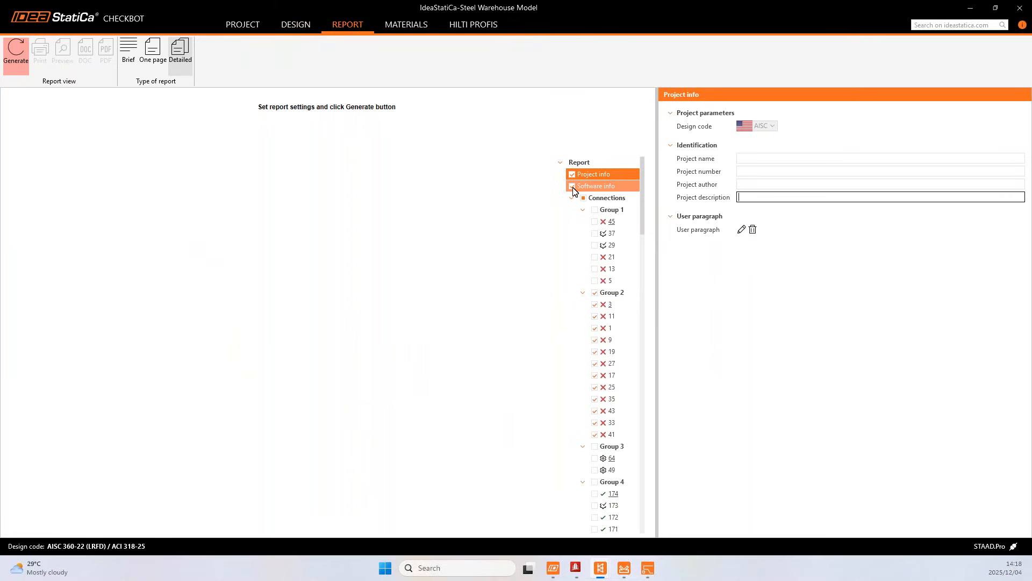
left_click(742, 230)
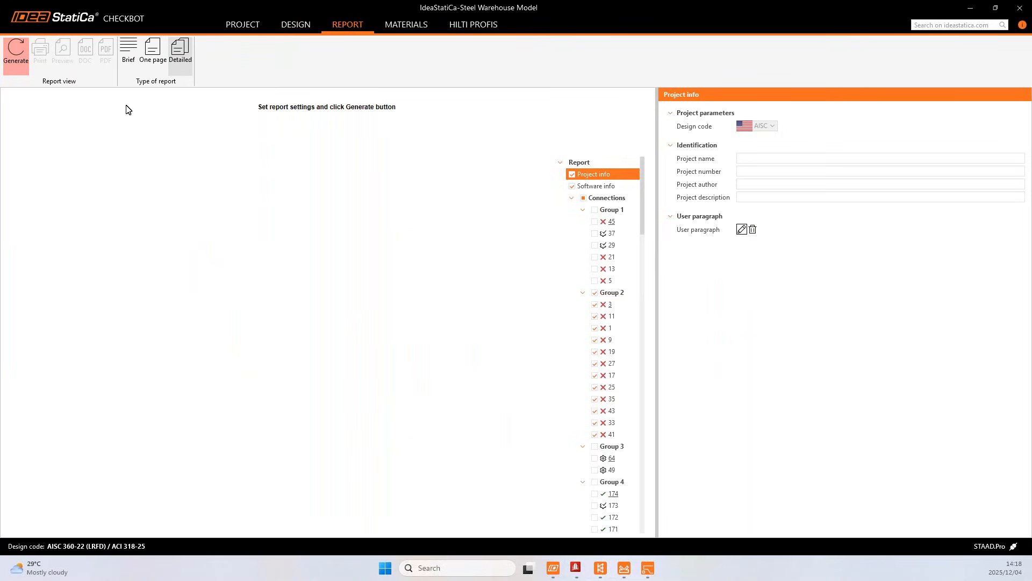
- Switch to the generated report of the Steel Warehouse Model, maximize its window and view the report's opening page
left_click(16, 68)
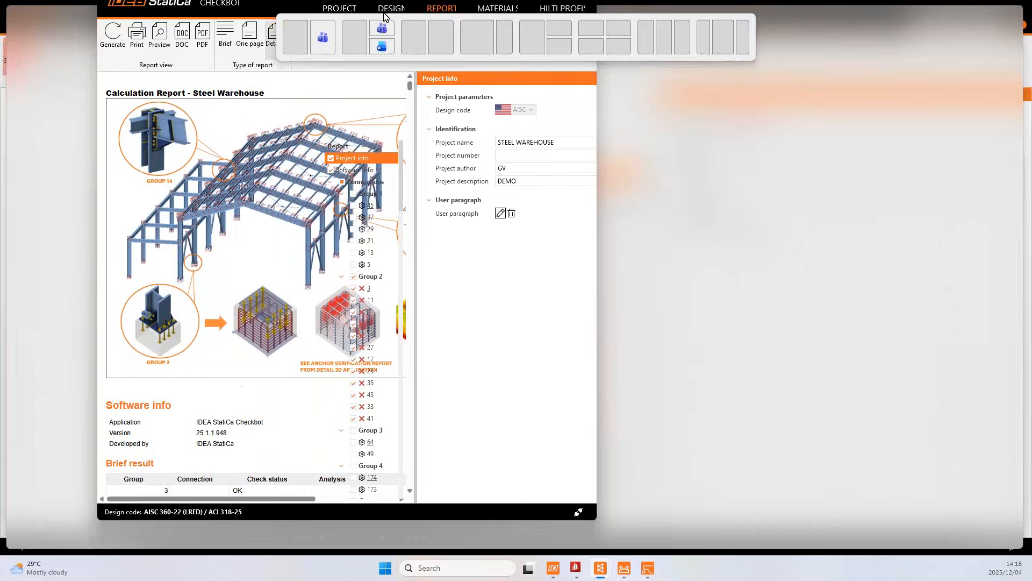
left_click_drag(384, 13, 380, 12)
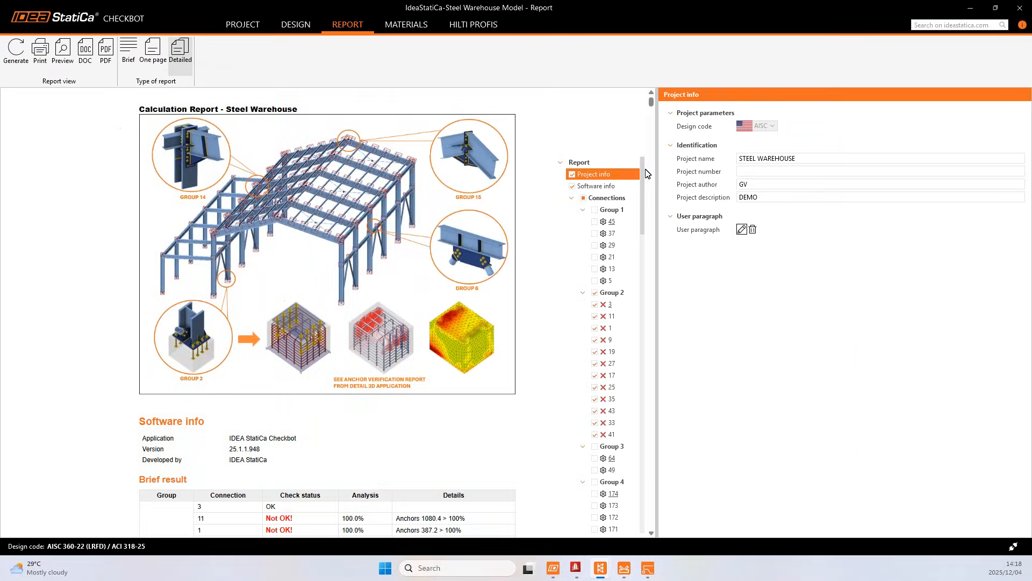
scroll(644, 175, "down", 2)
scroll(643, 178, "up", 2)
scroll(425, 237, "up", 2)
- Examine the Brief result table's check status and anchor details for the connections of Groups 2, 6, 14 and 15
scroll(435, 258, "down", 7)
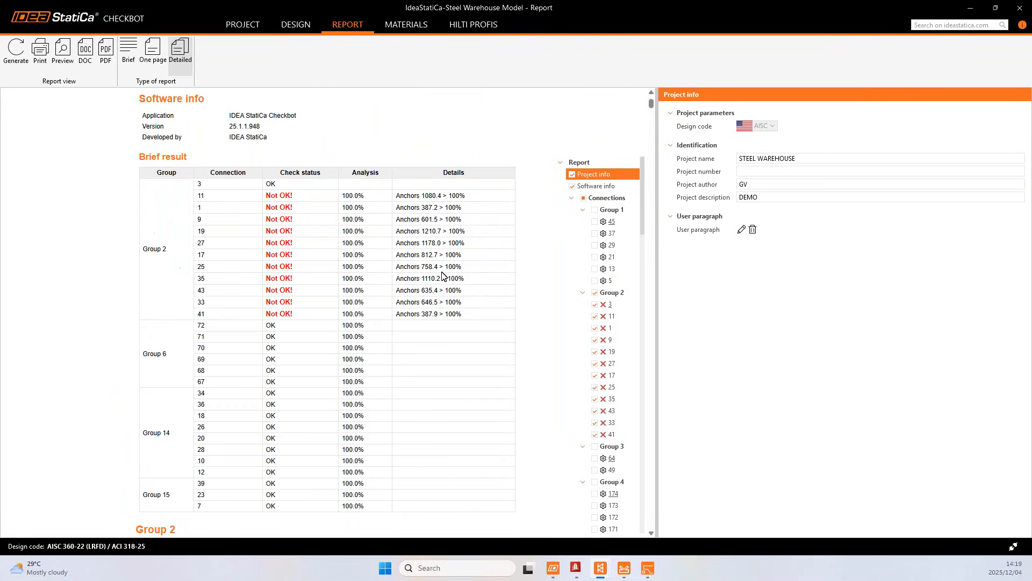
scroll(439, 276, "up", 2)
scroll(446, 276, "down", 2)
scroll(340, 266, "down", 1)
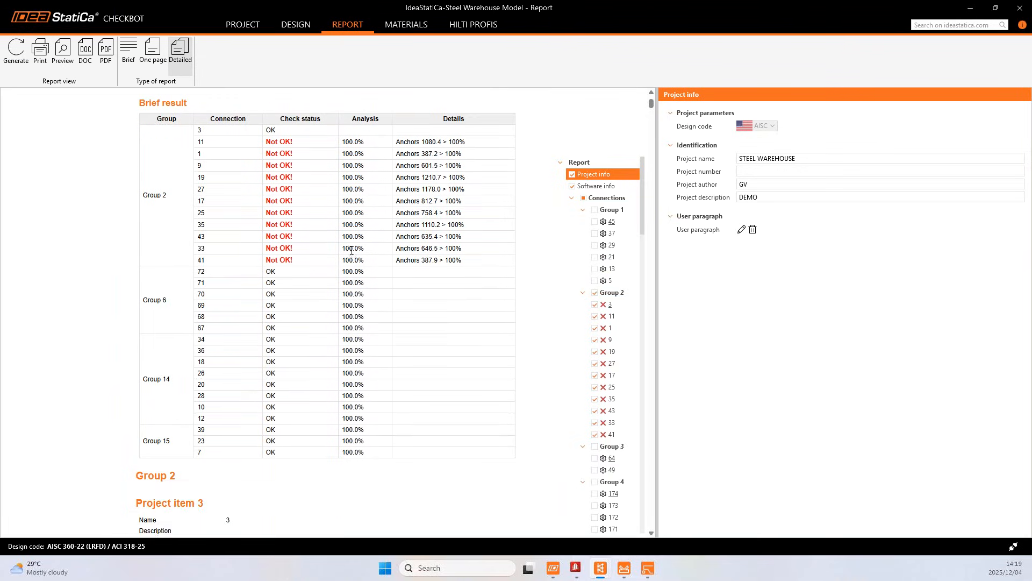
scroll(351, 256, "down", 1)
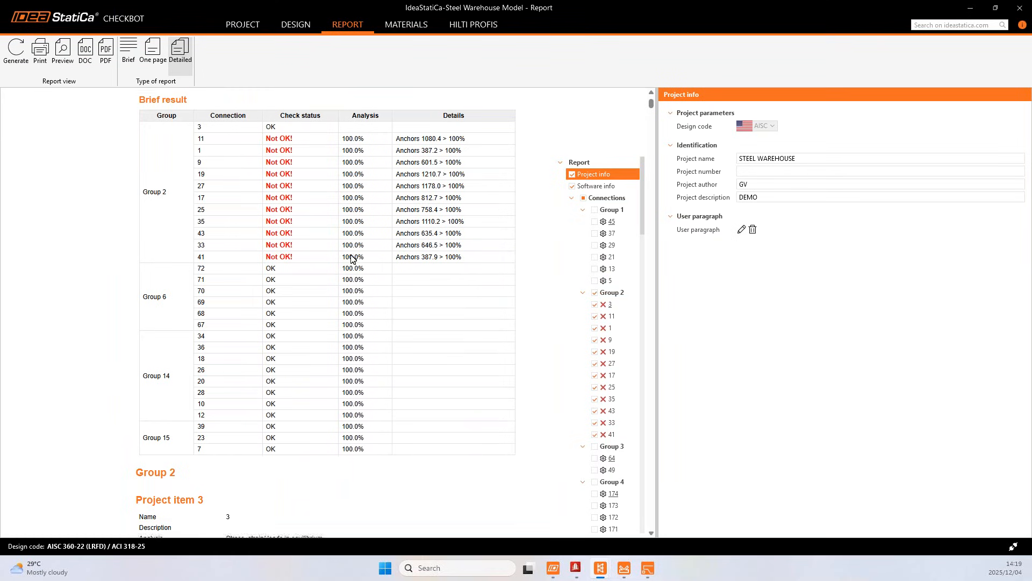
scroll(355, 255, "up", 1)
scroll(420, 227, "down", 1)
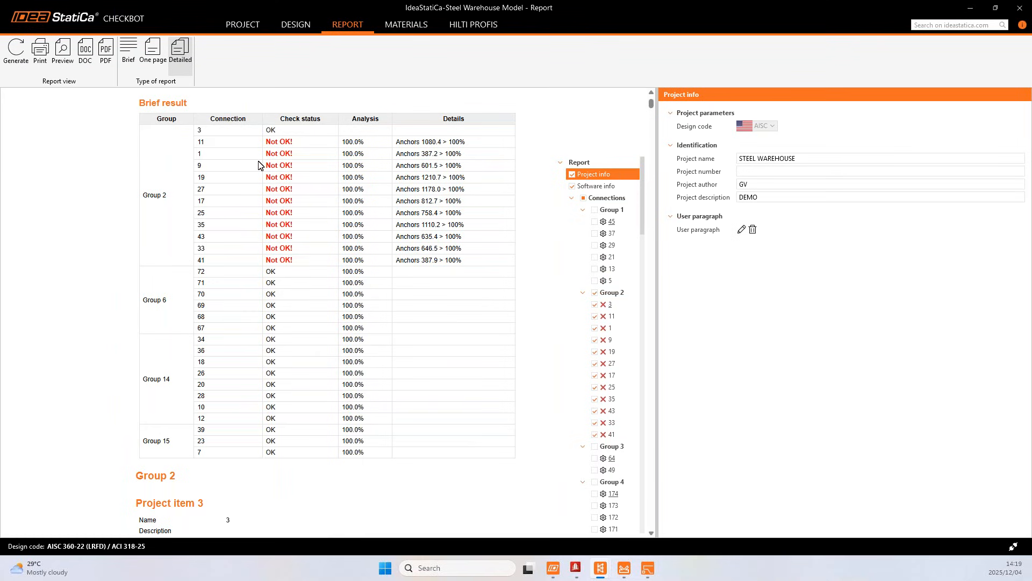
scroll(280, 237, "up", 2)
scroll(280, 236, "up", 1)
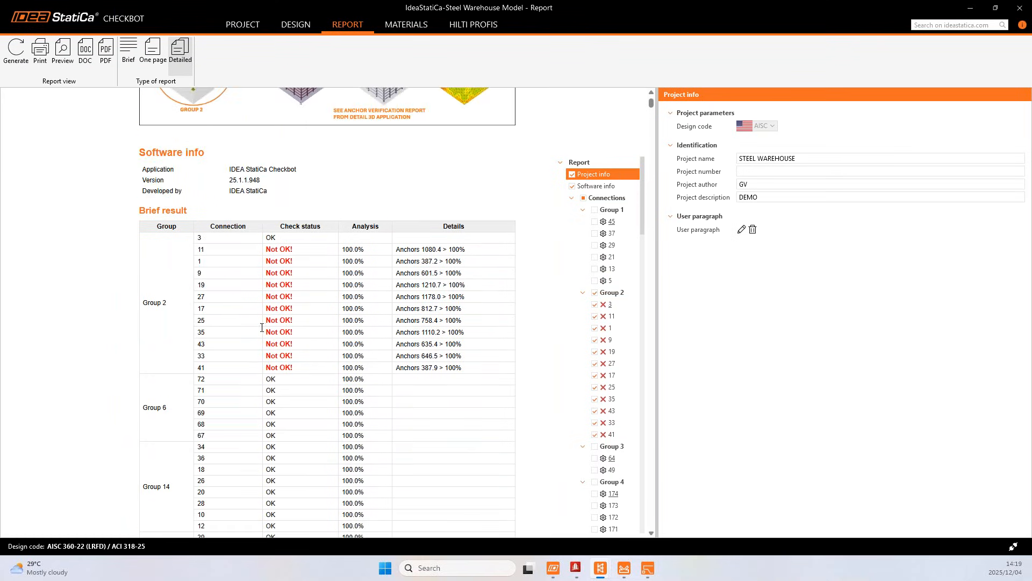
scroll(308, 280, "up", 3)
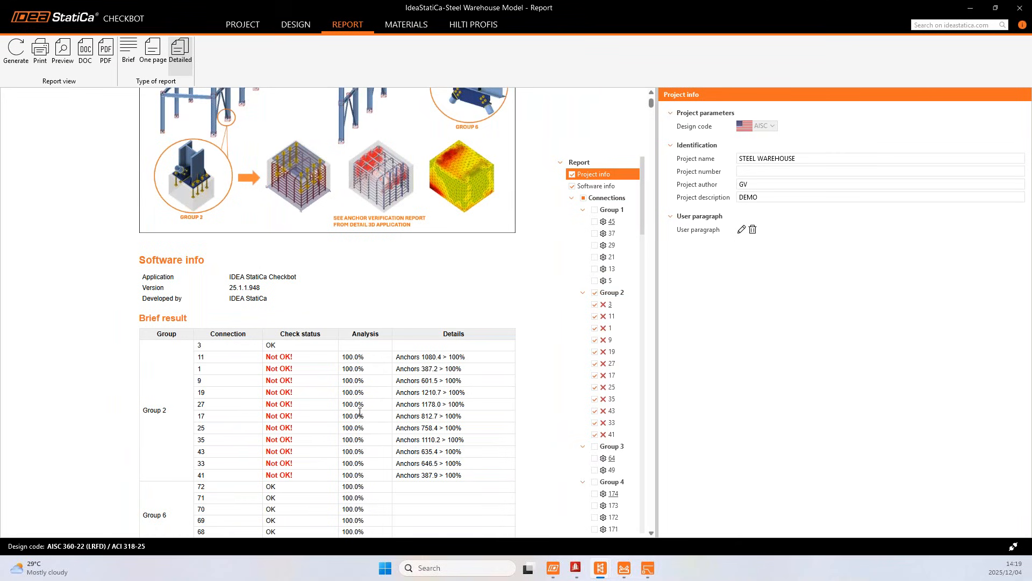
- Examine the report's project data and the overview picture linking the connection groups to the anchor verification
scroll(360, 411, "up", 6)
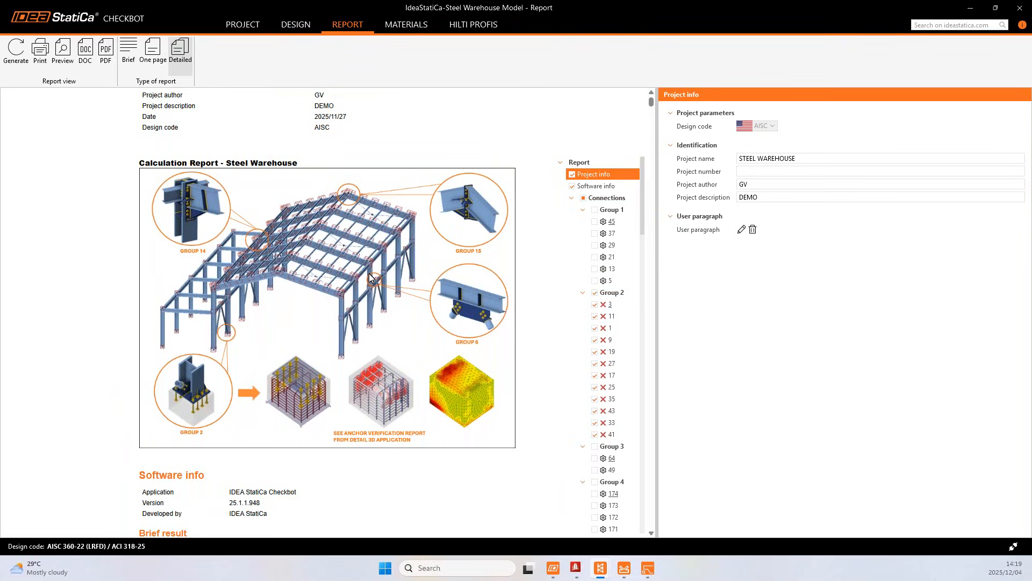
scroll(366, 311, "down", 2)
scroll(366, 311, "up", 1)
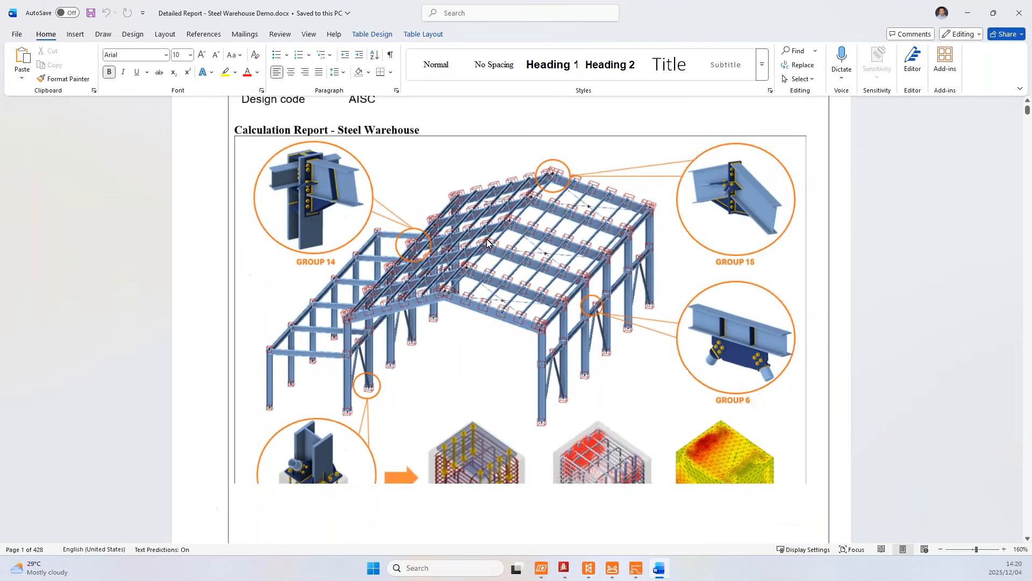
- Switch to Word and look through the exported Detailed Report - Steel Warehouse Demo.docx from the overview picture to the load effects
scroll(486, 238, "up", 5, "ctrl")
scroll(444, 296, "down", 5, "ctrl")
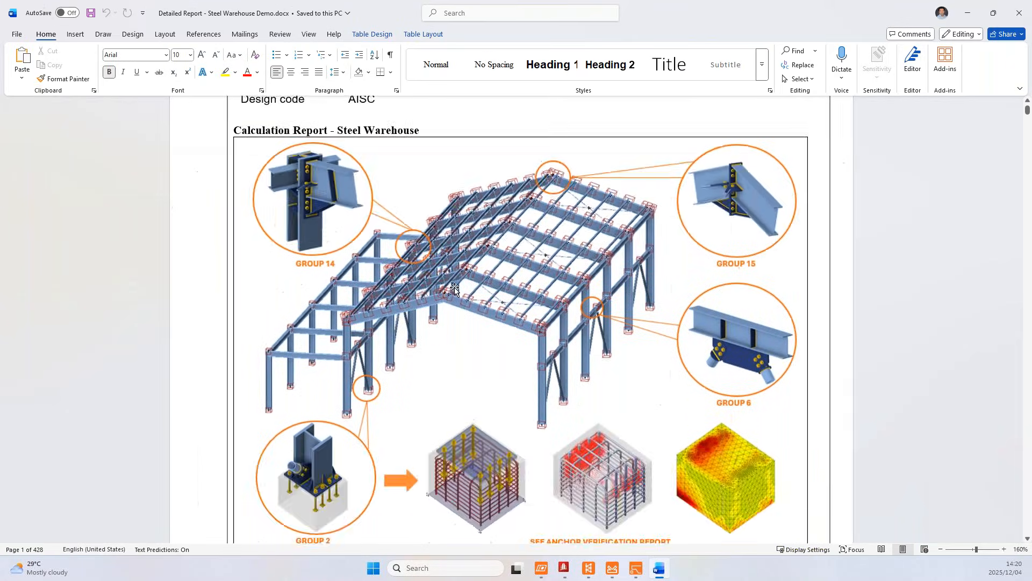
scroll(488, 322, "down", 10)
scroll(512, 327, "down", 15)
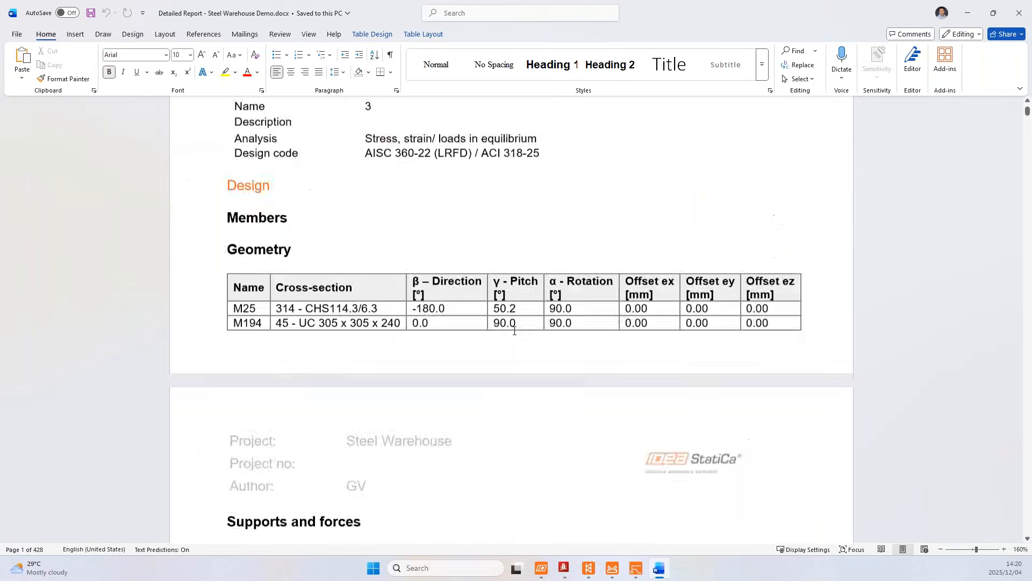
scroll(521, 332, "down", 10)
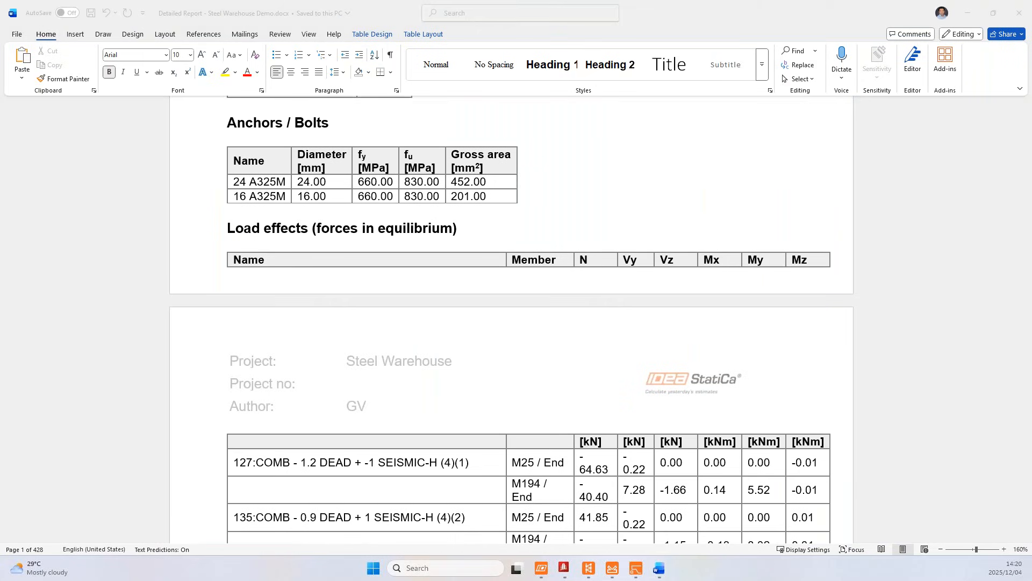
- Switch to the PDF version of the detailed report and look through its first page and the Project item 3 design data
left_click_drag(0, 75, 451, 3)
scroll(484, 267, "up", 2)
scroll(582, 274, "up", 5)
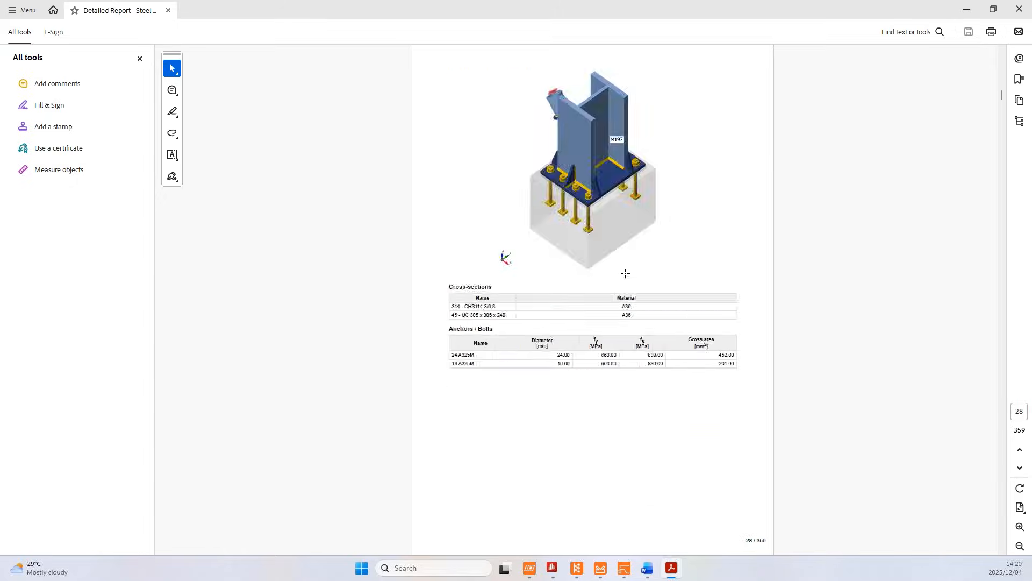
scroll(626, 273, "up", 2)
left_click_drag(1002, 88, 1006, 45)
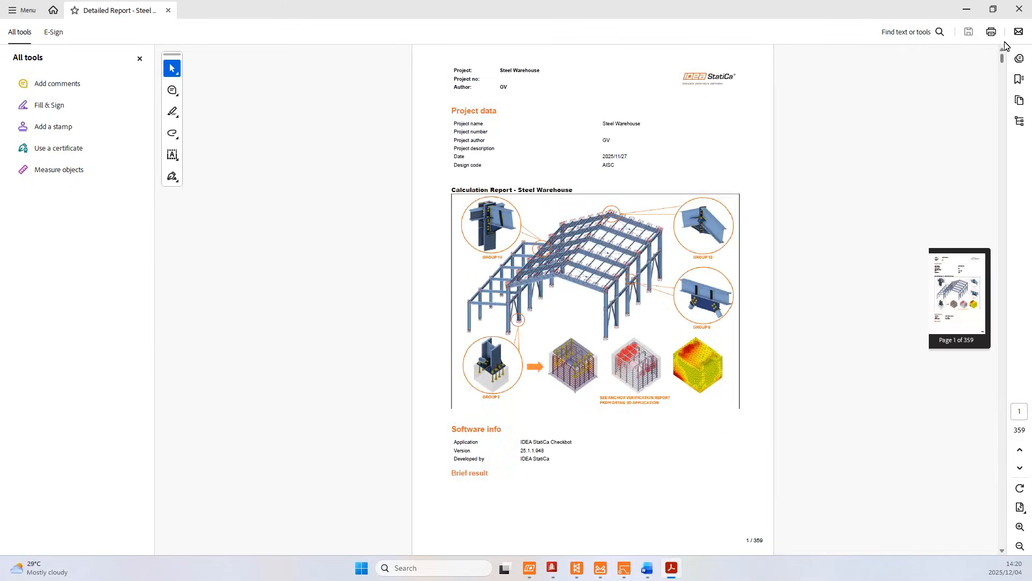
scroll(600, 256, "down", 2)
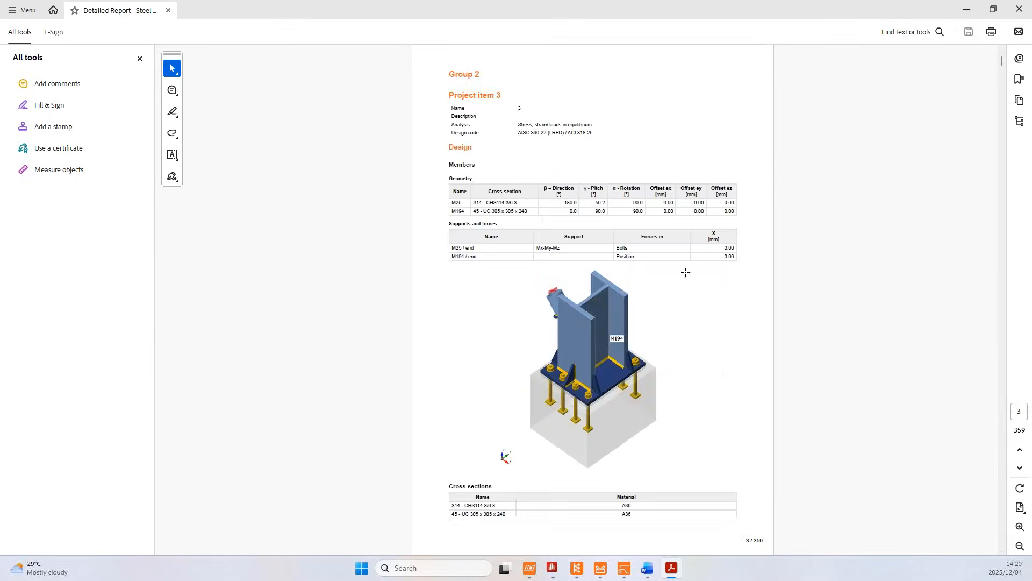